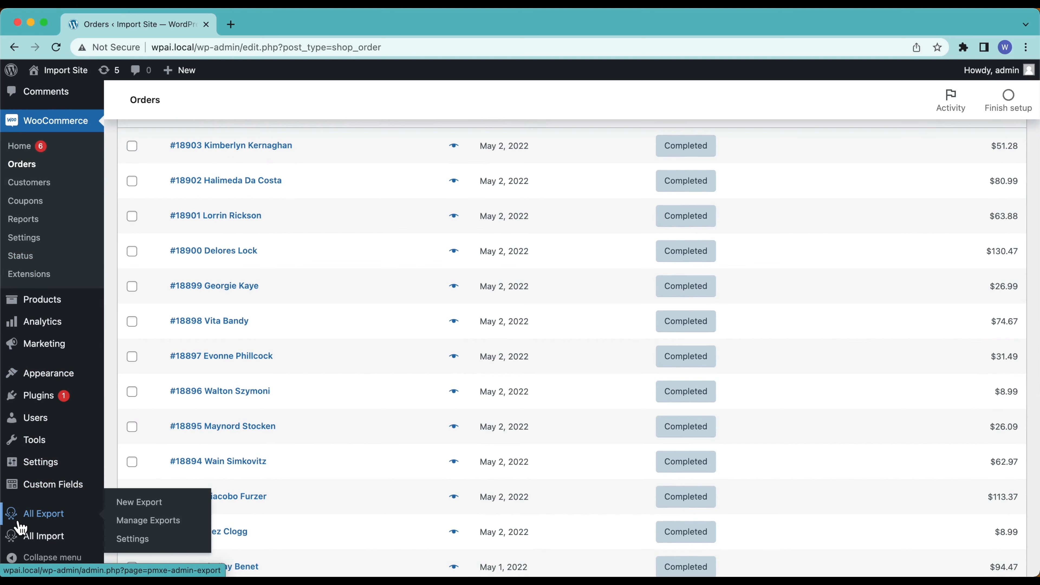
Start a new export and choose WooCommerce Orders as the post type to export.
click(166, 509)
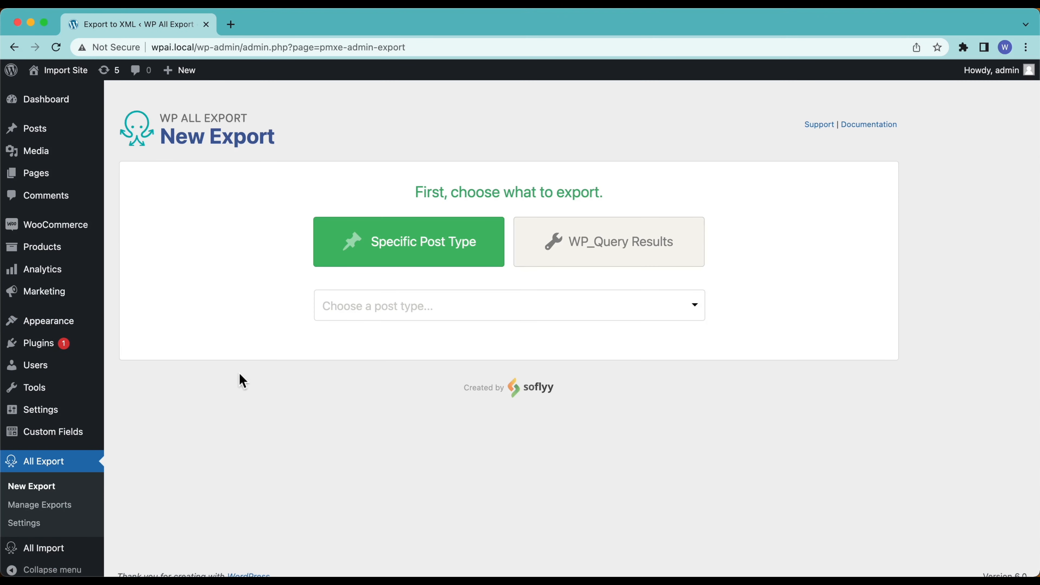
click(425, 318)
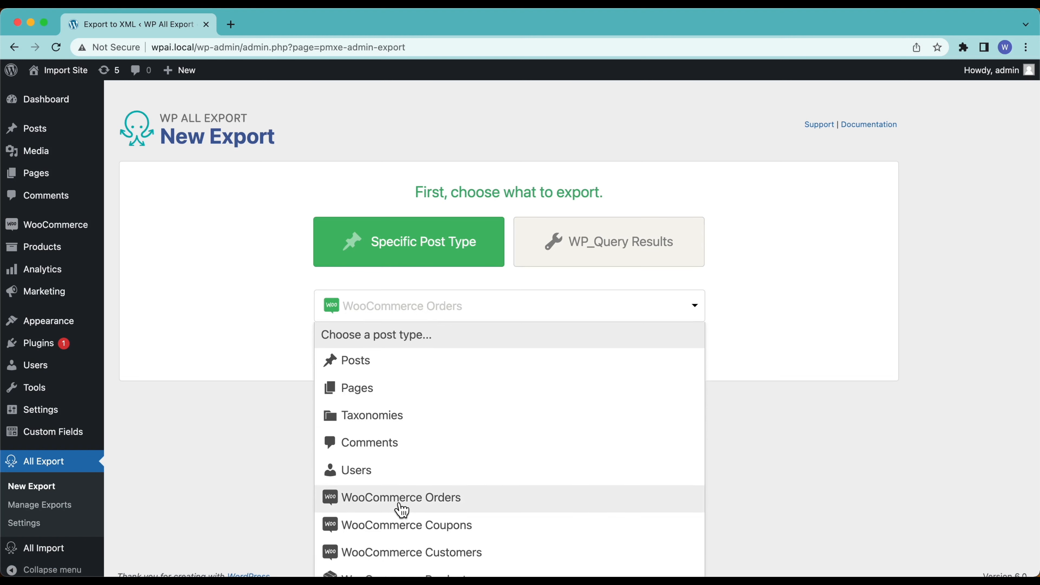
click(398, 505)
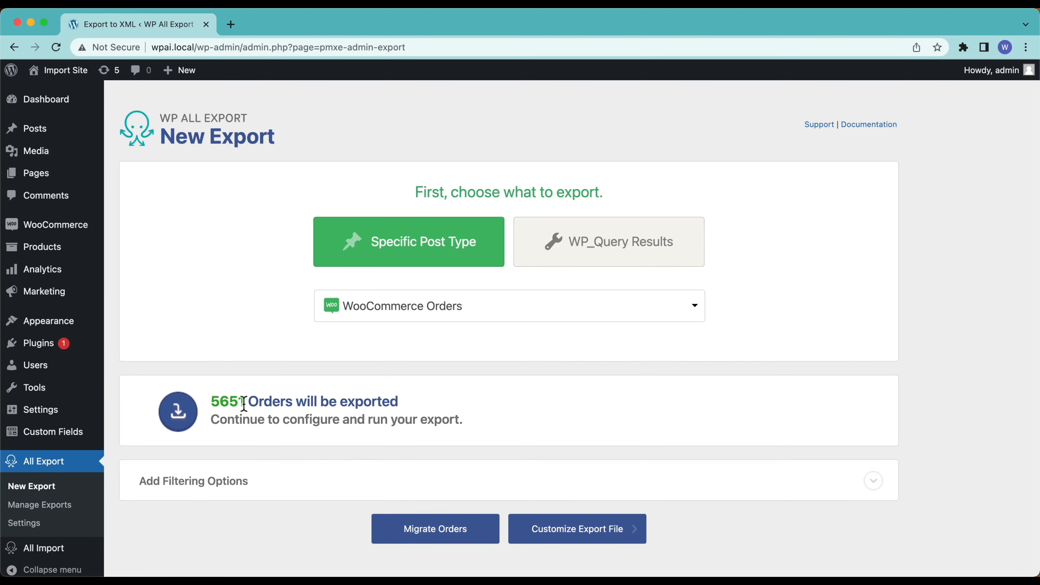
Add an export filter rule that keeps only orders with an Order Date newer than 1/1/2022.
scroll(244, 404, down, 3)
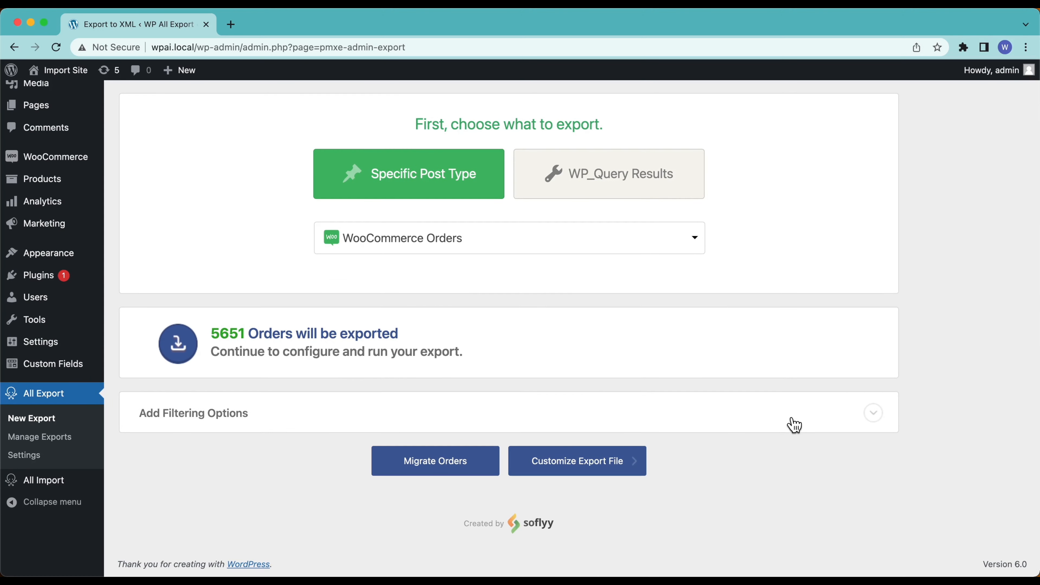
click(217, 421)
scroll(219, 423, down, 2)
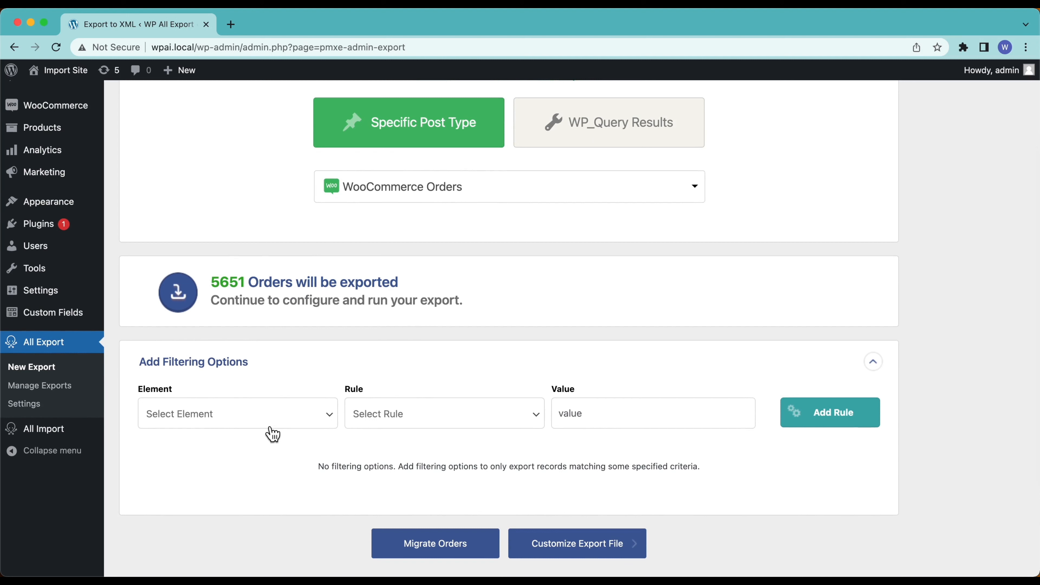
click(250, 421)
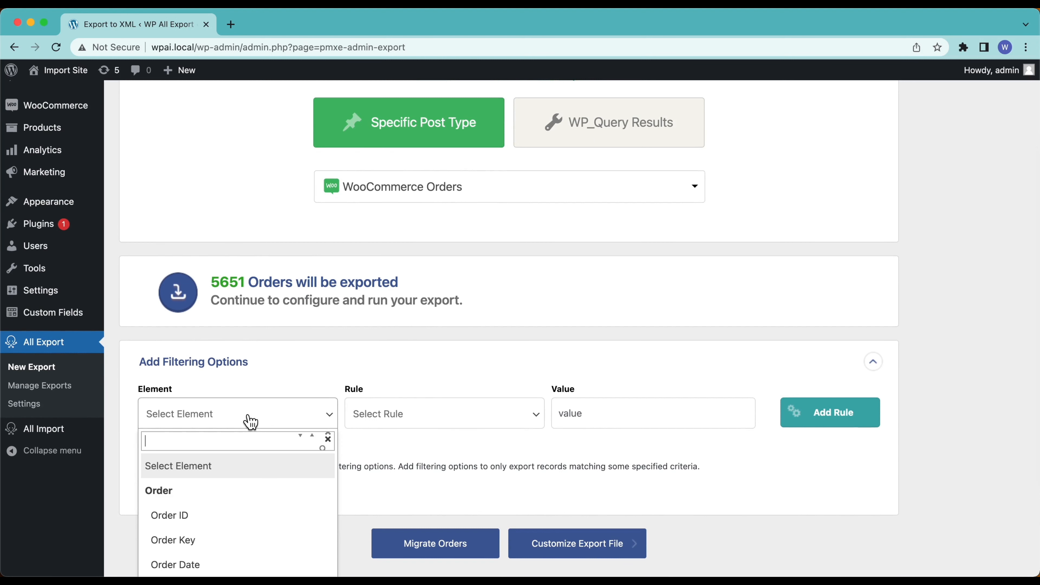
scroll(239, 500, down, 3)
scroll(236, 502, up, 2)
click(239, 504)
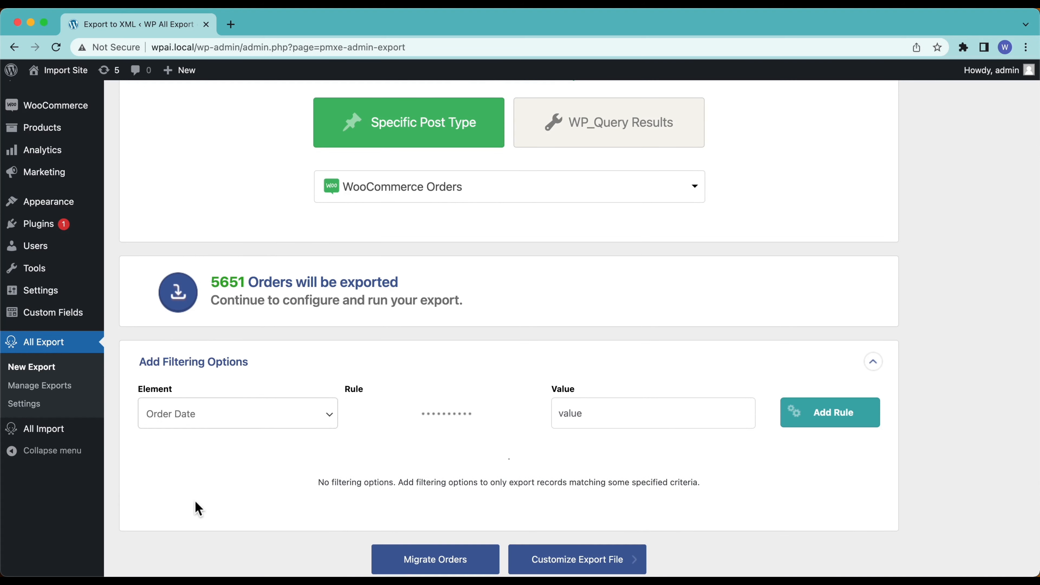
click(389, 426)
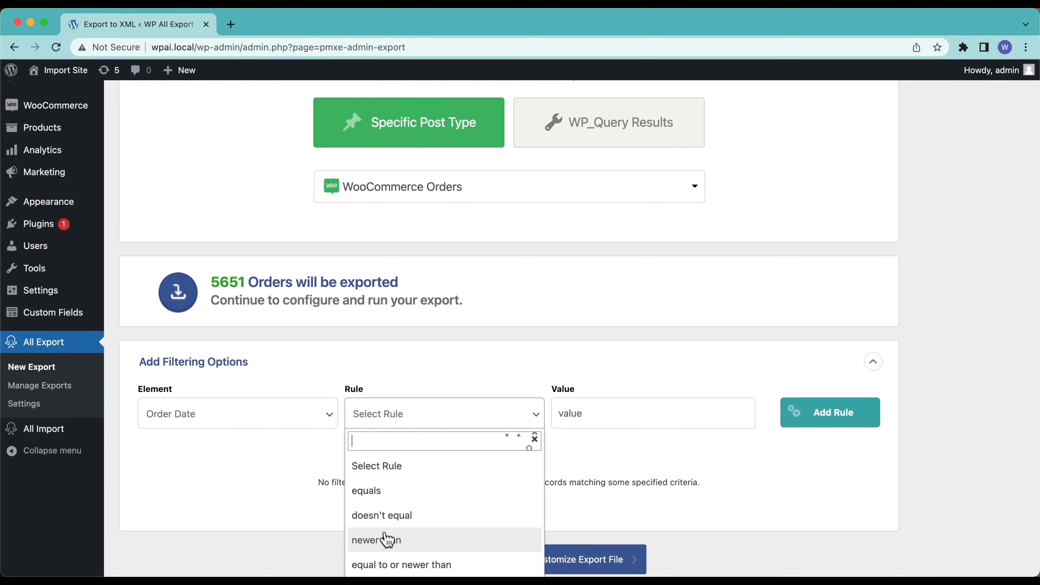
click(387, 541)
click(598, 412)
text(1/1/2022)
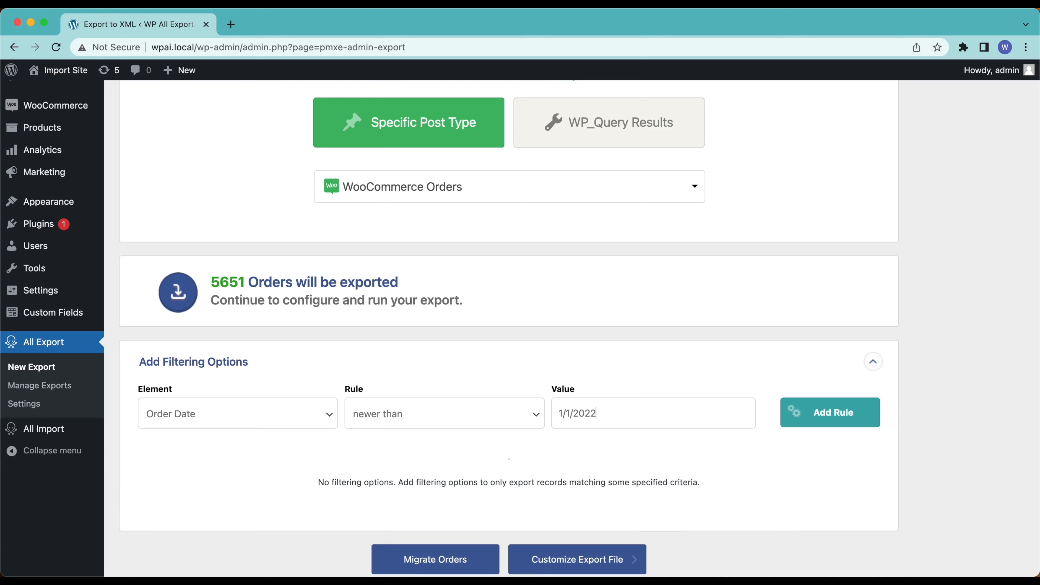
click(808, 415)
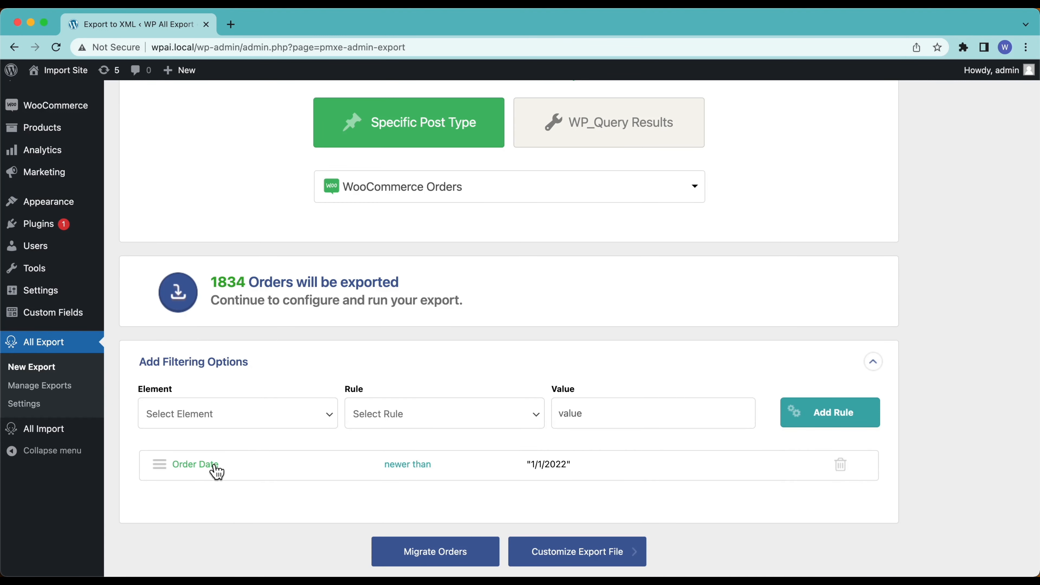
Add a second filter rule for Billing State equals CA and combine it with the Order Date rule using OR.
click(218, 420)
scroll(216, 513, down, 10)
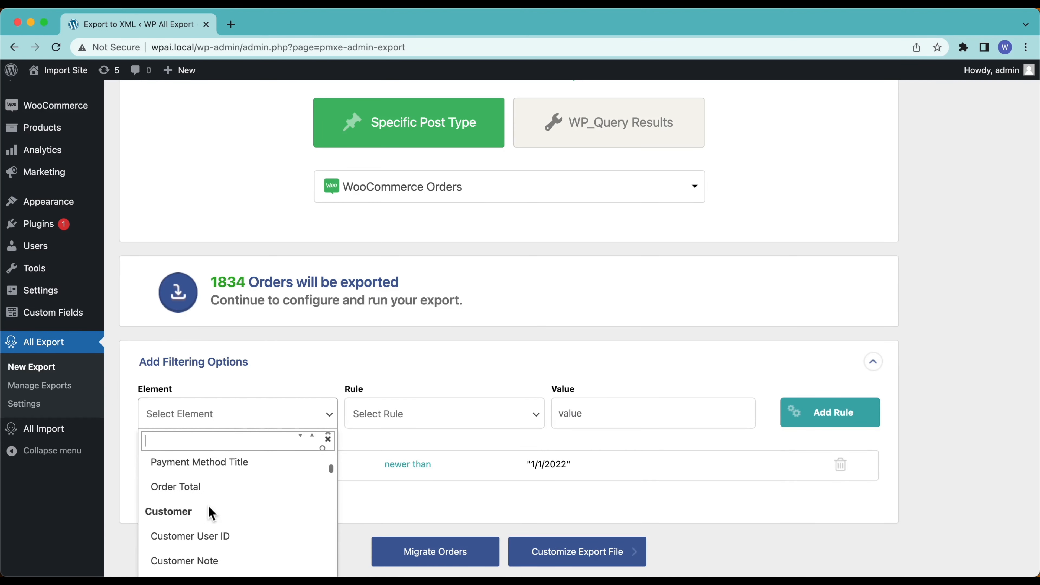
click(213, 546)
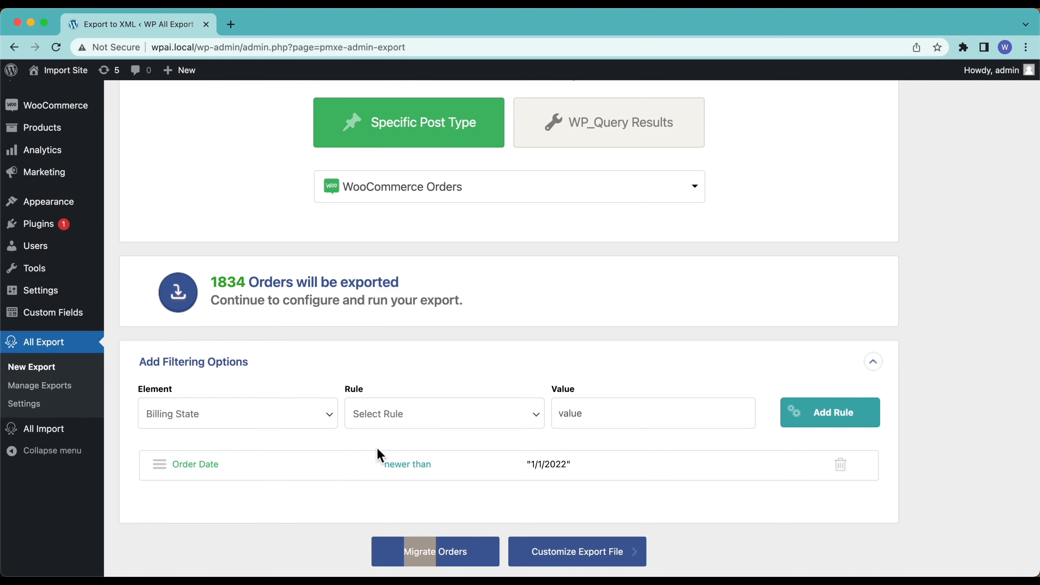
click(391, 427)
click(410, 487)
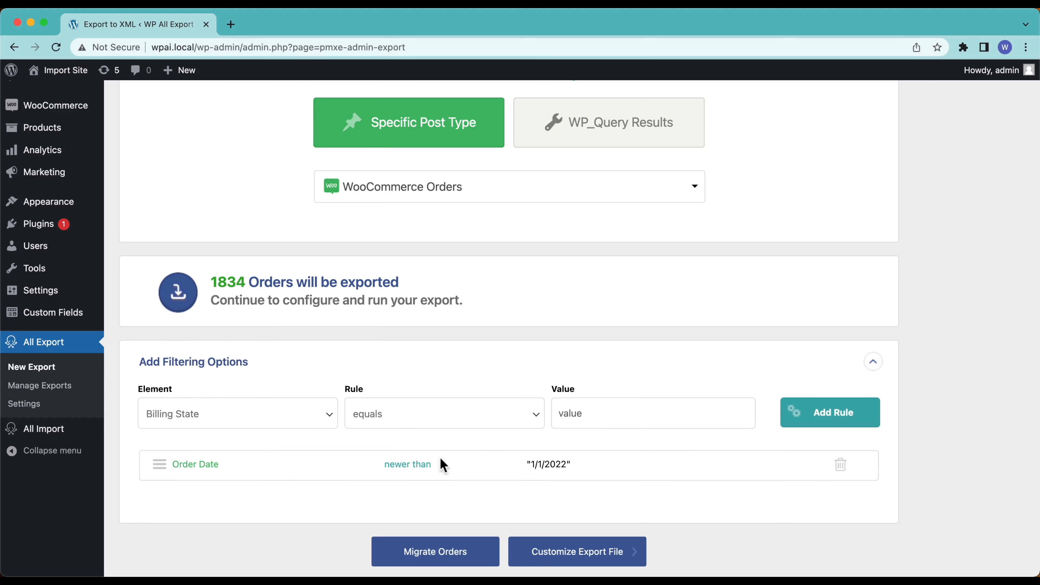
click(809, 426)
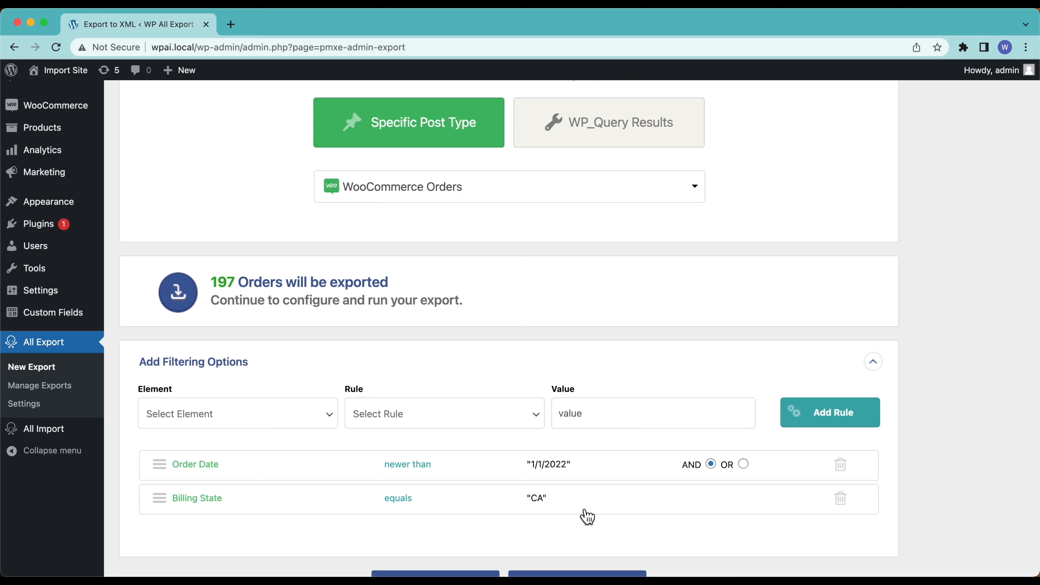
click(744, 464)
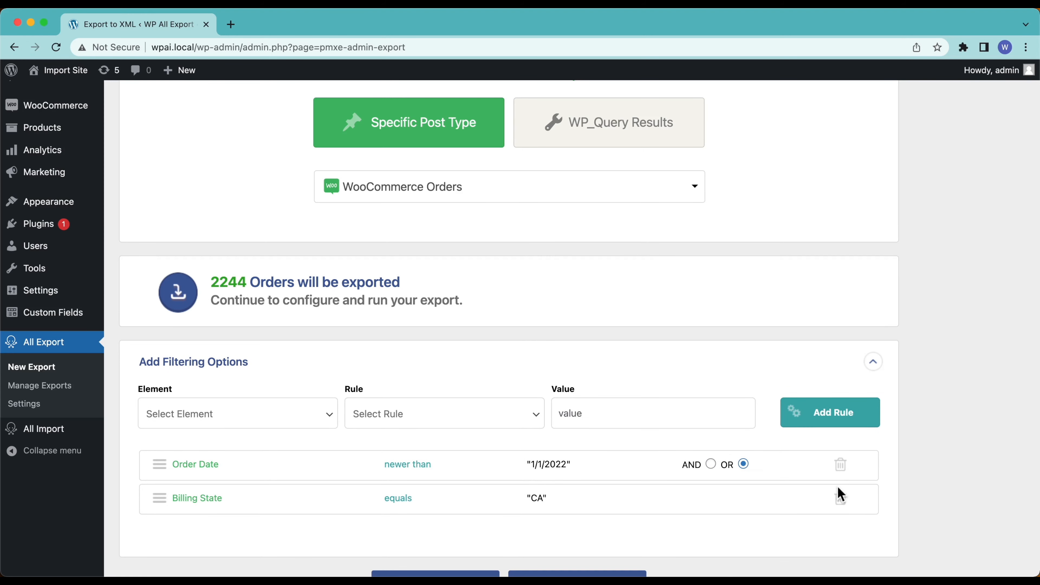
Delete the Billing State and Order Date filter rules and collapse the filtering options.
click(849, 498)
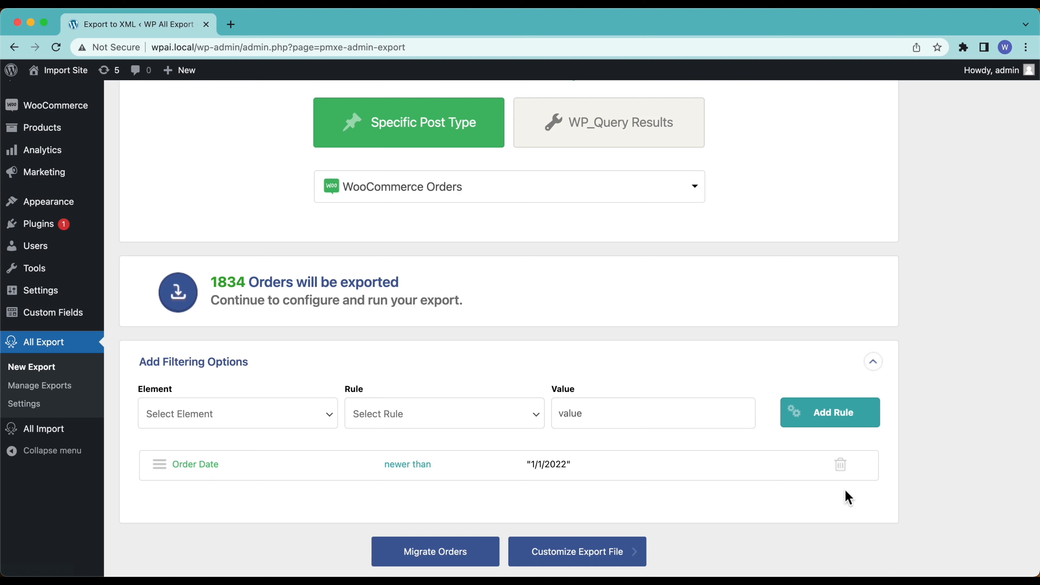
click(846, 470)
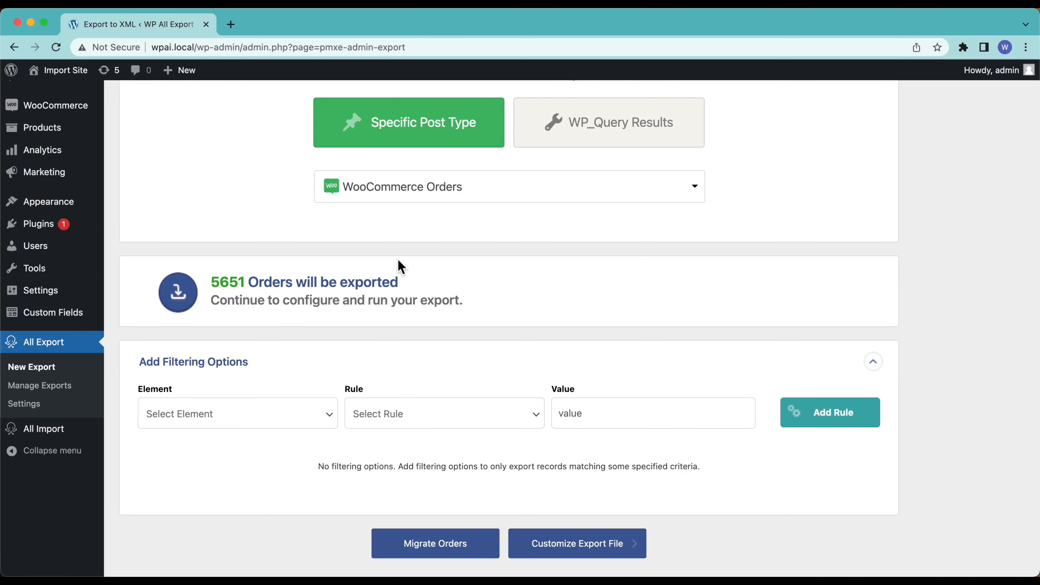
click(287, 364)
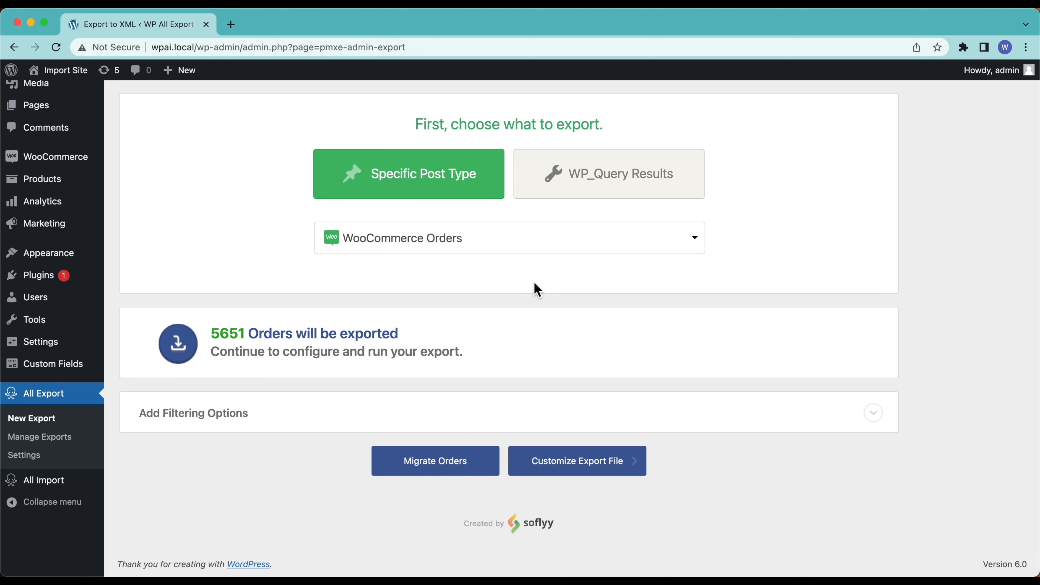
Proceed to customizing the export file, place Title directly after Order ID, and remove the Order Key field.
click(526, 465)
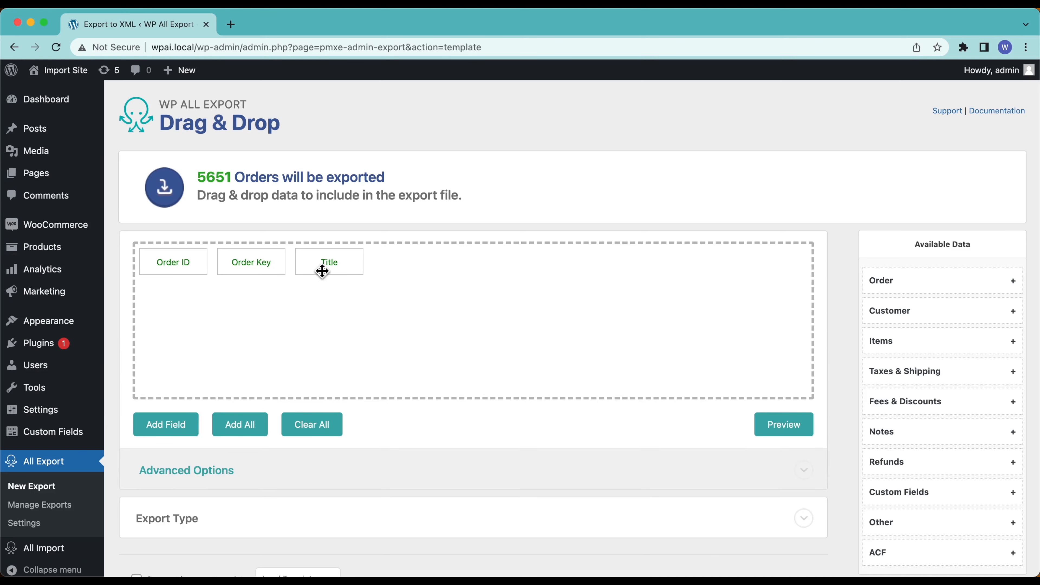
drag(322, 268, 234, 269)
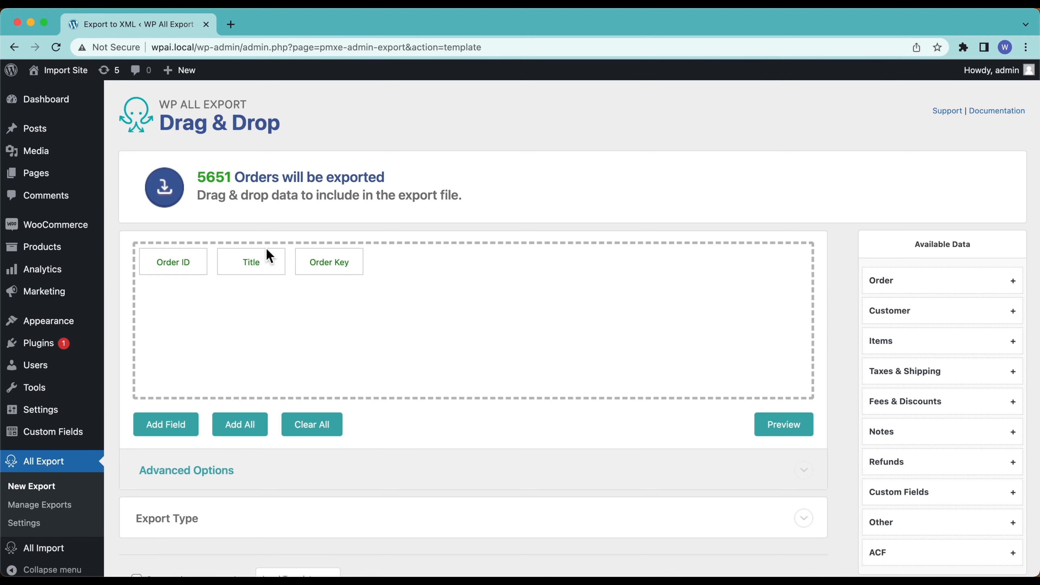
drag(322, 265, 323, 214)
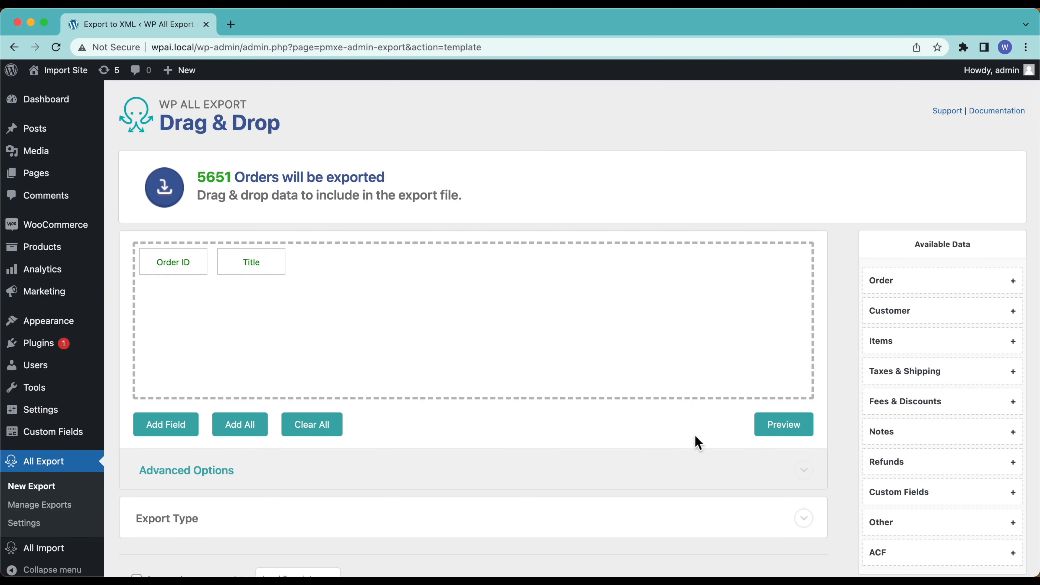
Preview the first 10 orders with the current export columns, and dismiss the preview.
click(782, 425)
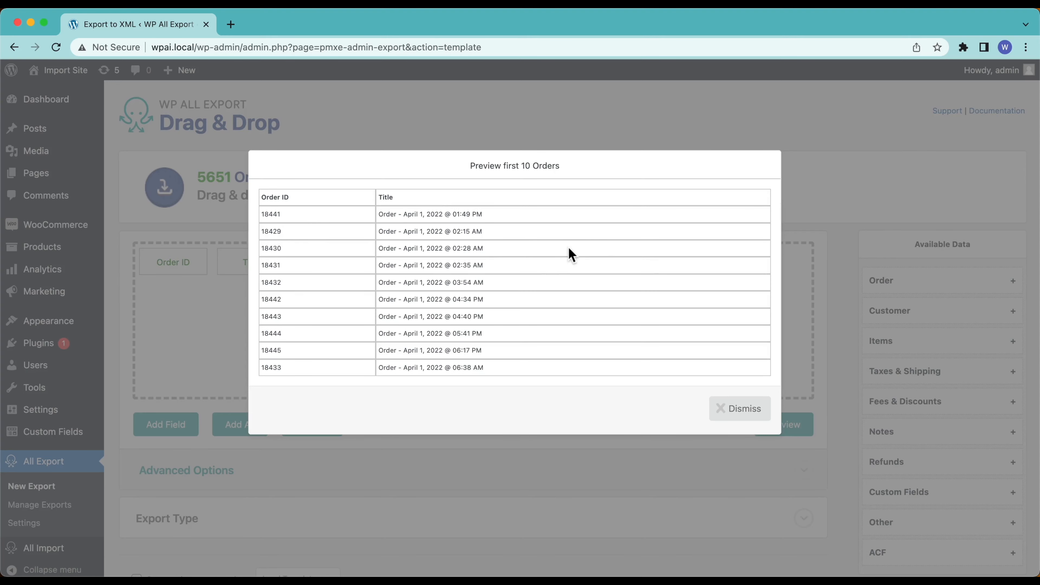
click(742, 409)
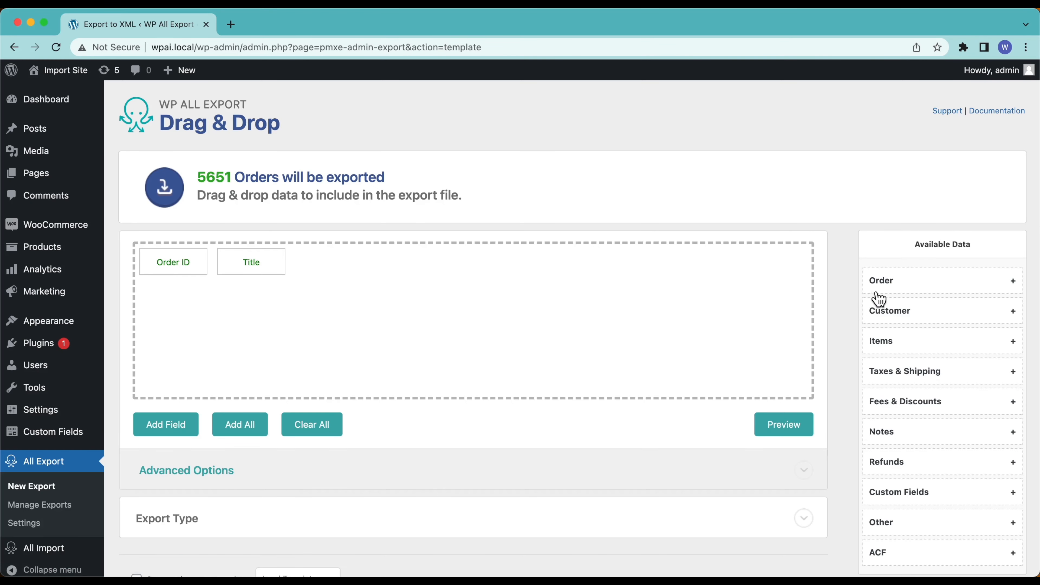
Add the Order Total, Completed Date and Order Status fields from the Order data to the export, in that order.
click(888, 289)
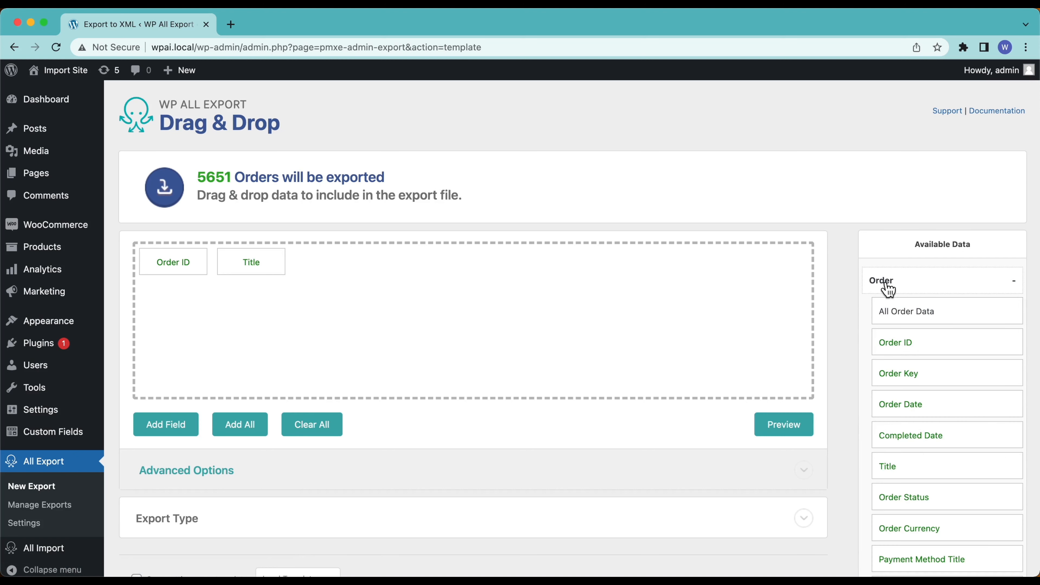
scroll(921, 399, down, 1)
scroll(921, 399, down, 3)
scroll(921, 399, up, 3)
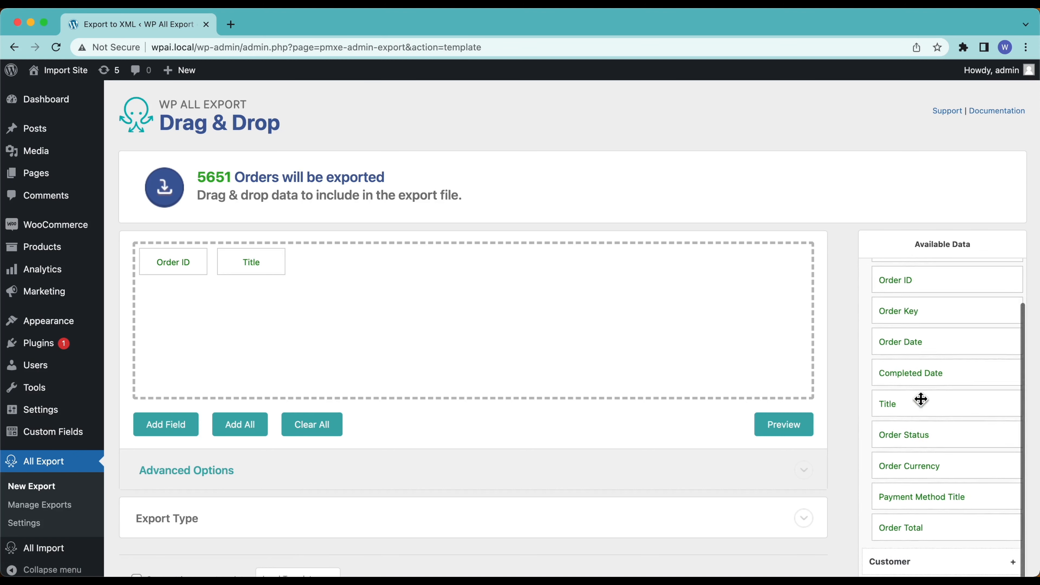
drag(907, 554, 676, 308)
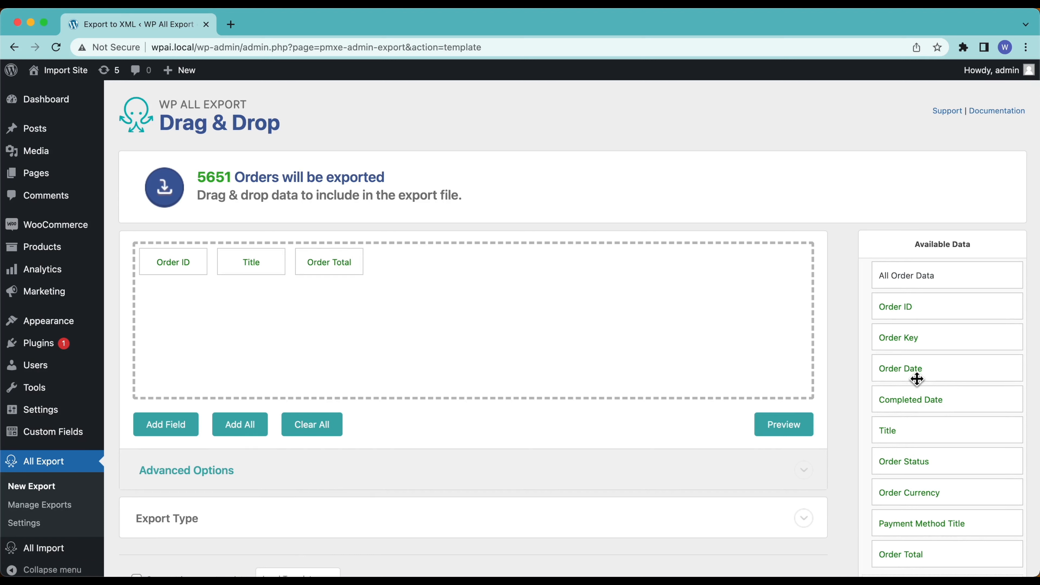
drag(919, 399, 627, 335)
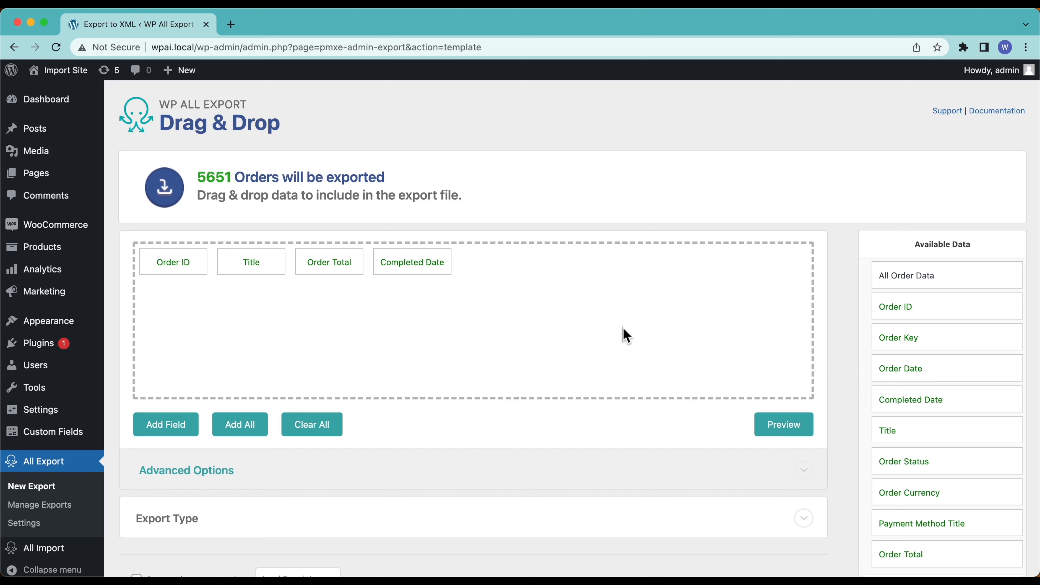
scroll(626, 335, down, 1)
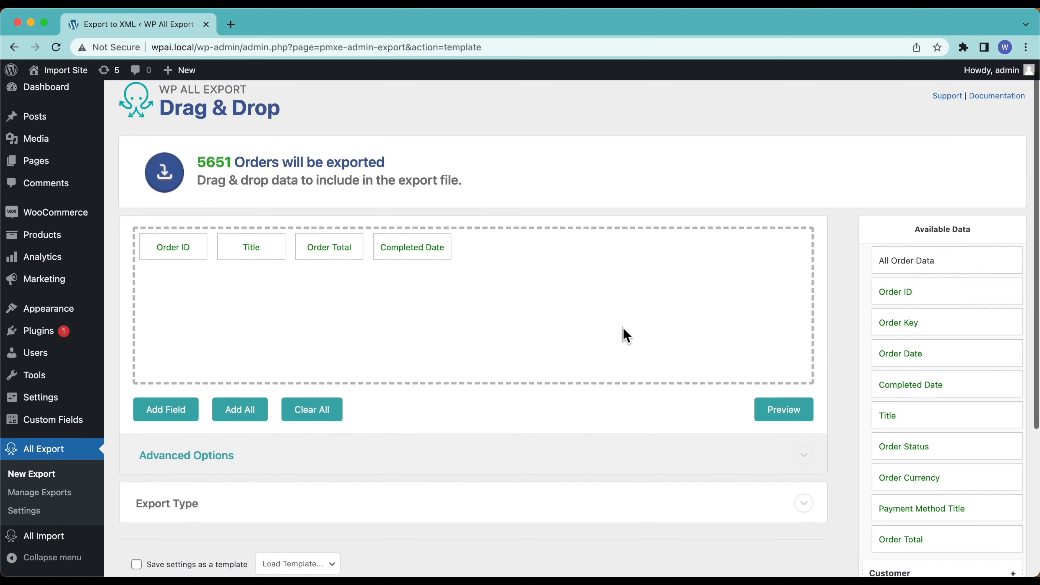
drag(943, 453, 576, 244)
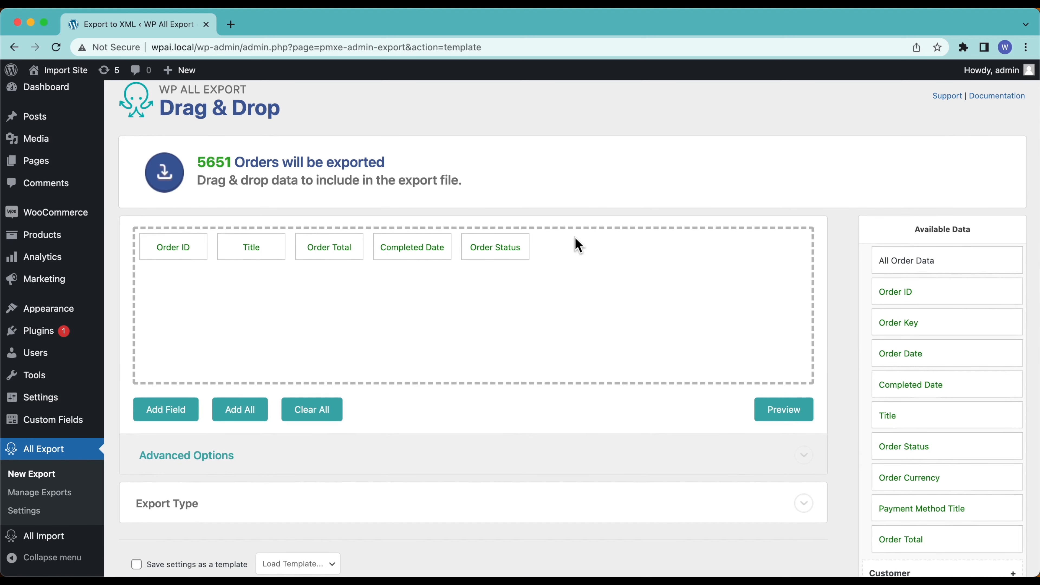
scroll(957, 347, down, 1)
scroll(956, 347, up, 2)
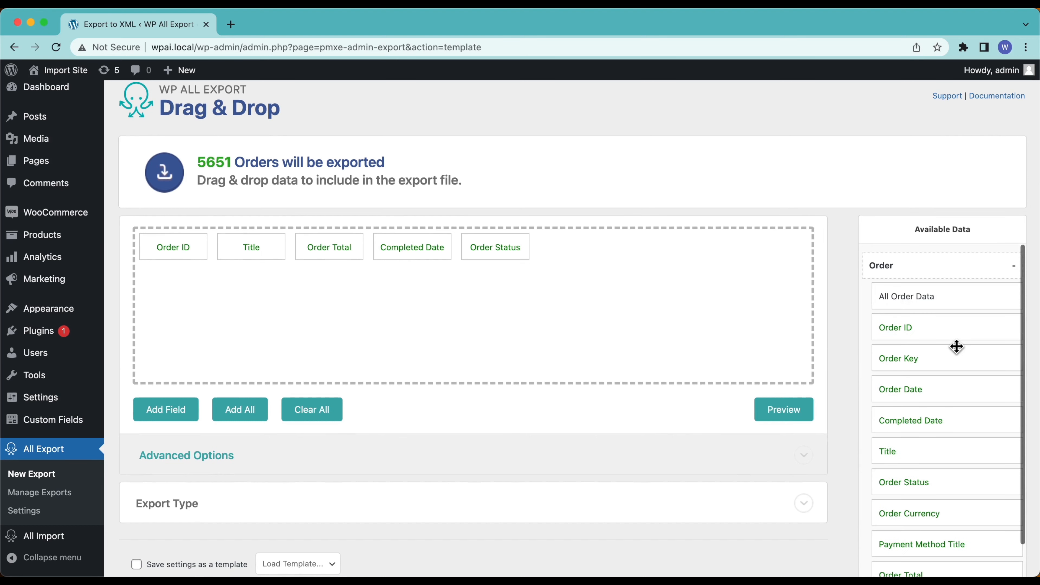
Add the Billing First Name and Billing Last Name fields from the Customer data to the end of the export columns.
click(921, 269)
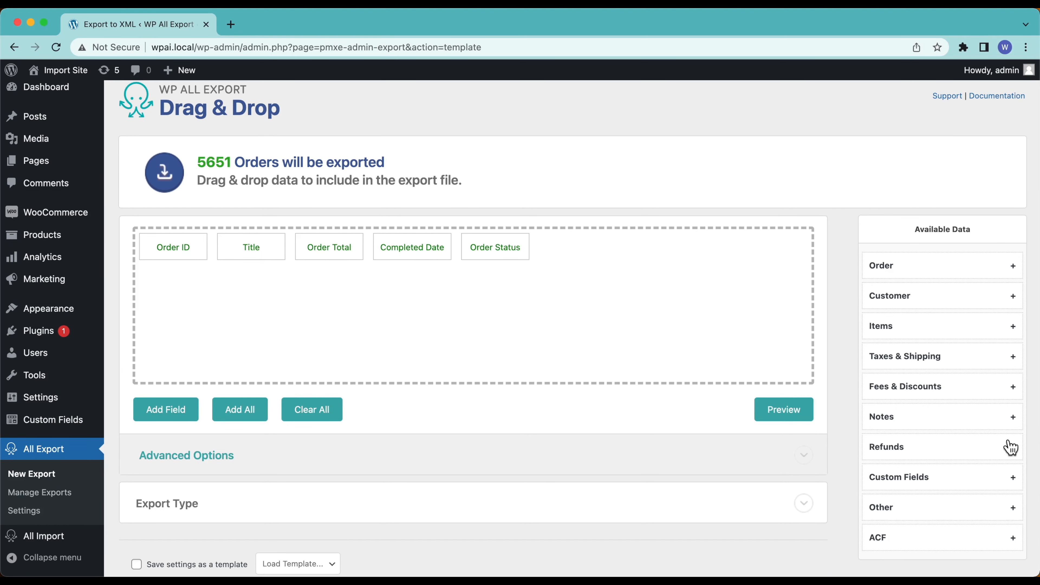
click(918, 297)
scroll(913, 309, down, 2)
scroll(913, 305, down, 1)
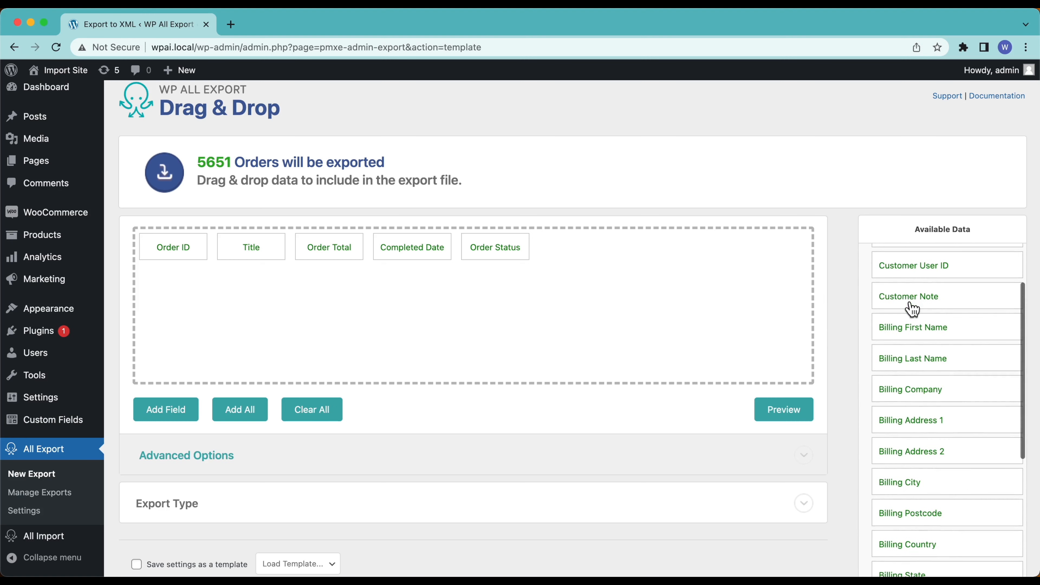
scroll(910, 482, down, 2)
scroll(910, 484, down, 1)
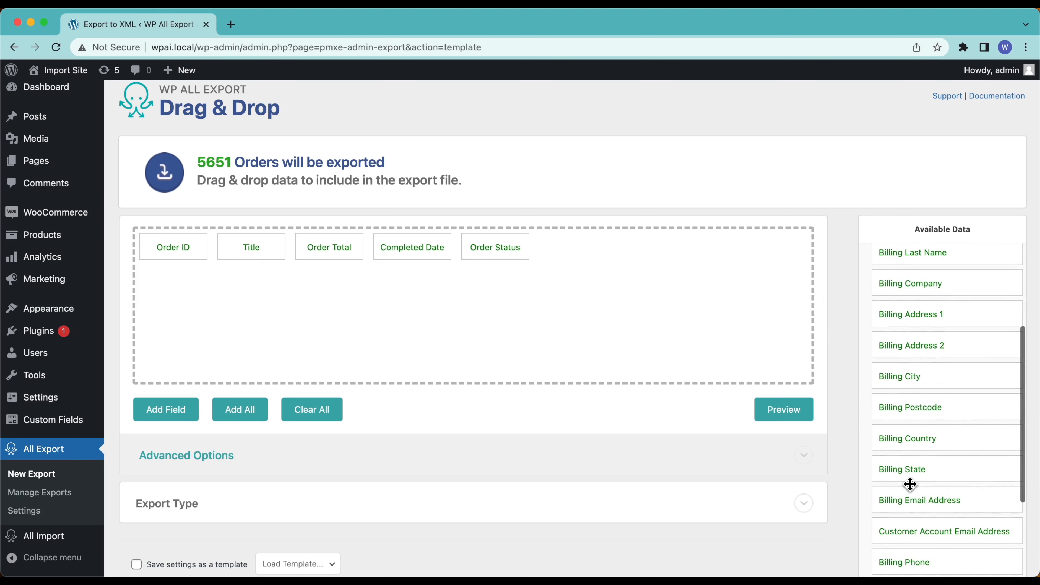
scroll(910, 484, up, 4)
scroll(910, 484, down, 3)
scroll(910, 484, up, 4)
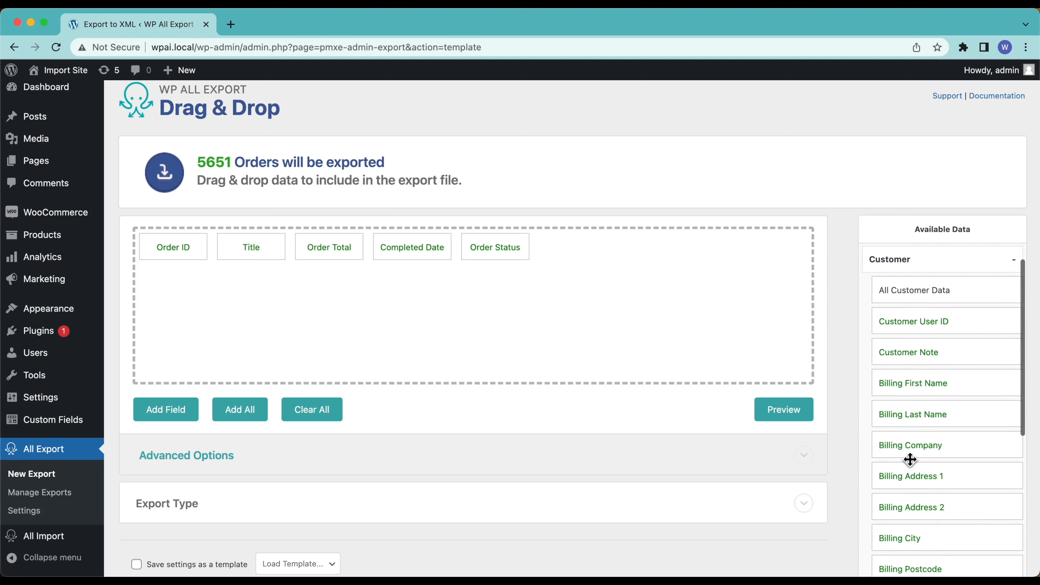
drag(915, 388, 713, 317)
drag(938, 416, 706, 297)
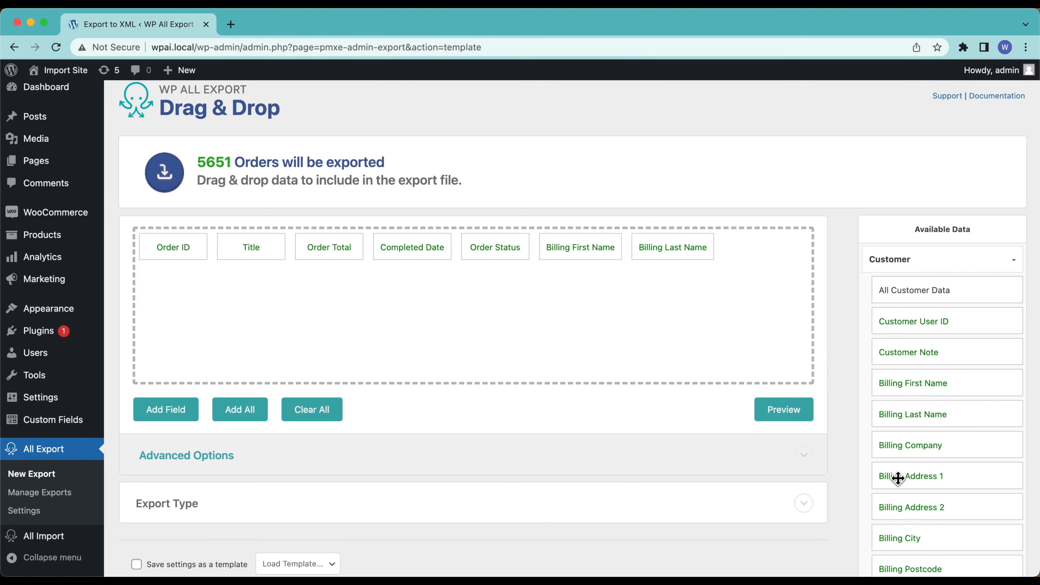
Preview the first 10 orders, dismiss the preview, and remove the Billing First Name and Billing Last Name columns from the export.
scroll(898, 478, down, 2)
click(798, 414)
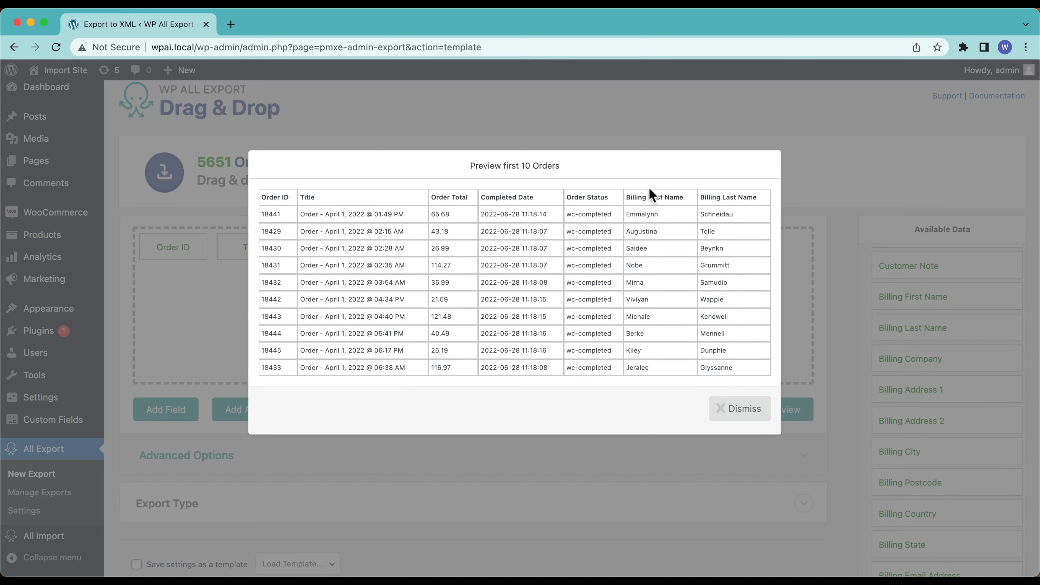
click(739, 408)
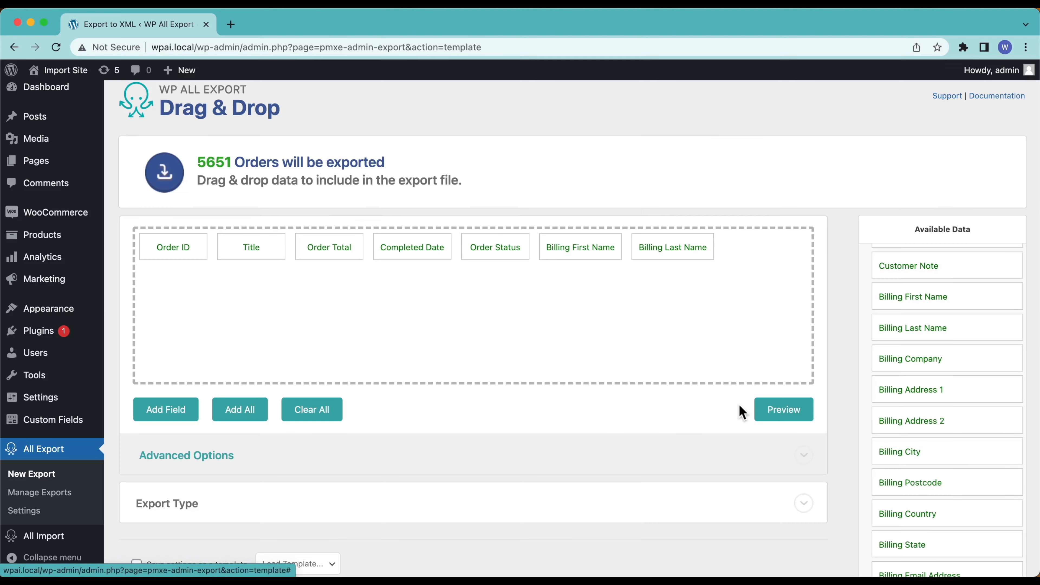
drag(615, 250, 594, 172)
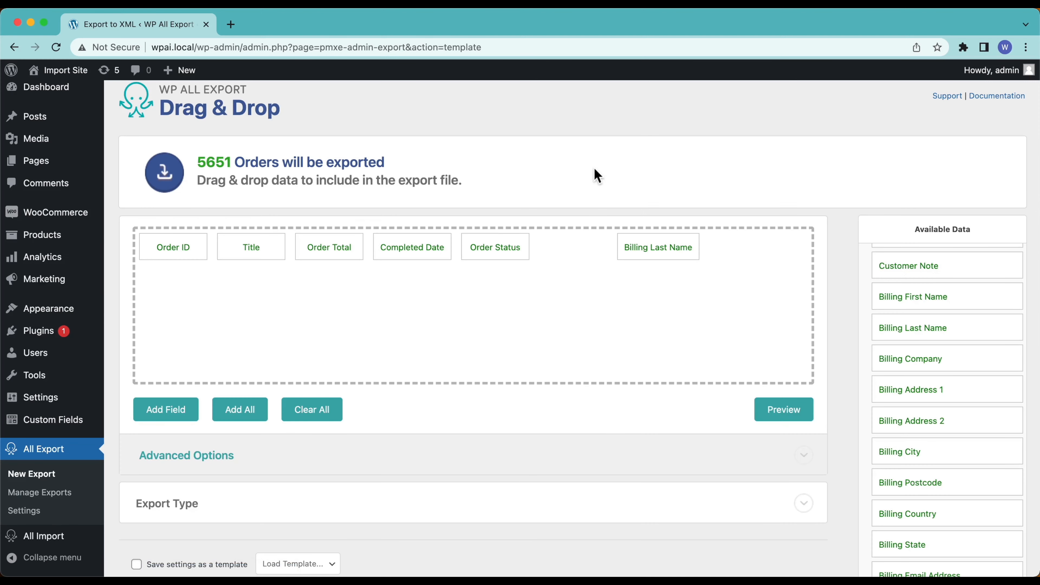
drag(596, 241, 587, 184)
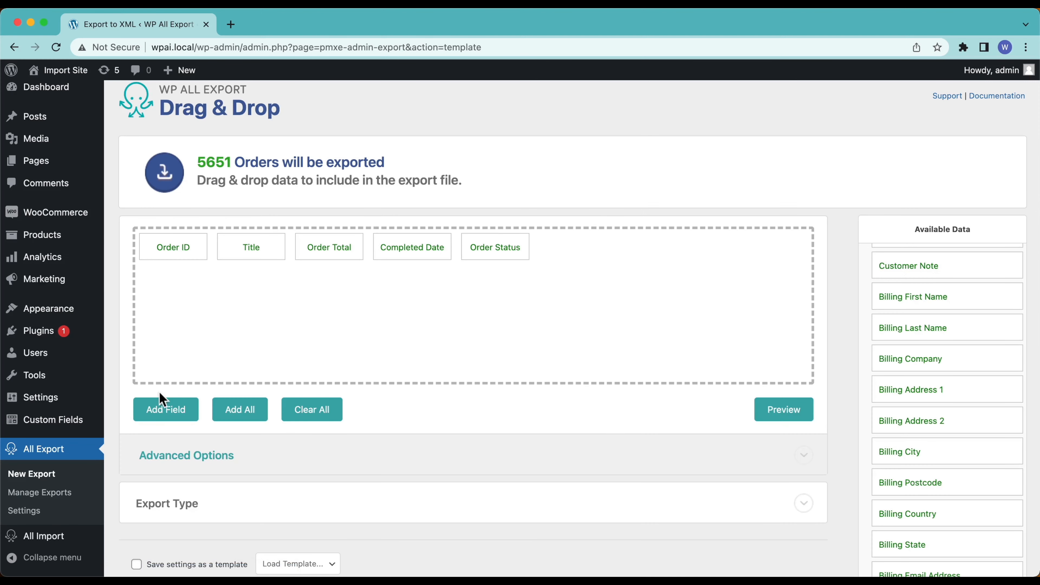
Create a custom export field named Name containing {Billing First Name} {Billing Last Name}, and check it in the order preview.
click(156, 418)
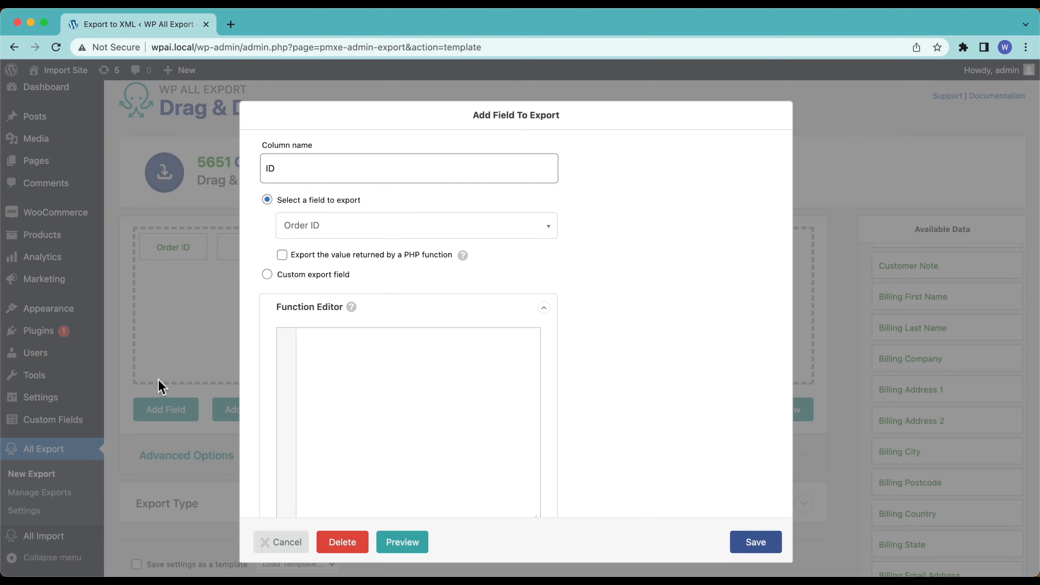
click(271, 277)
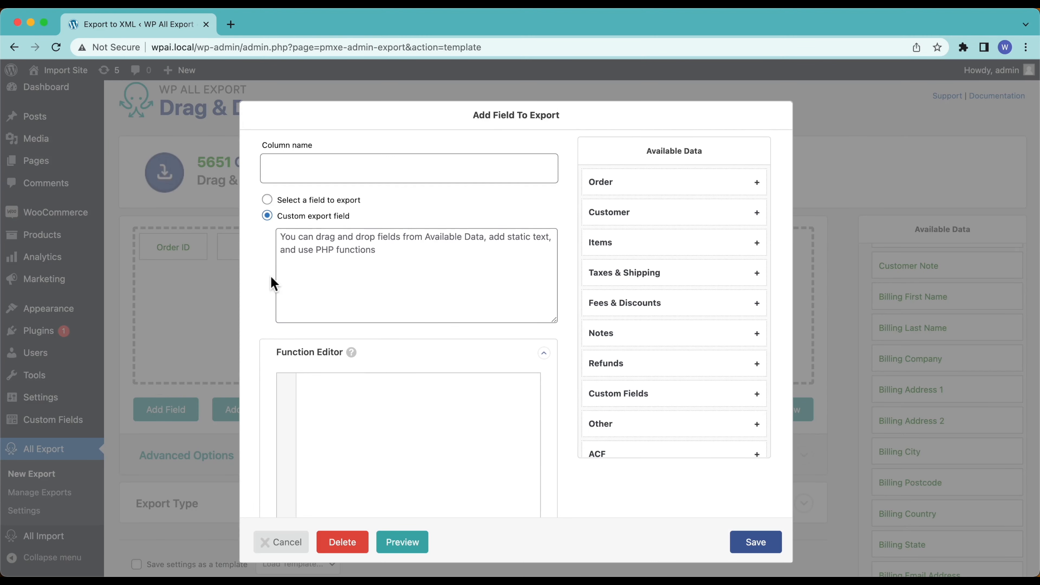
click(301, 172)
text(Name)
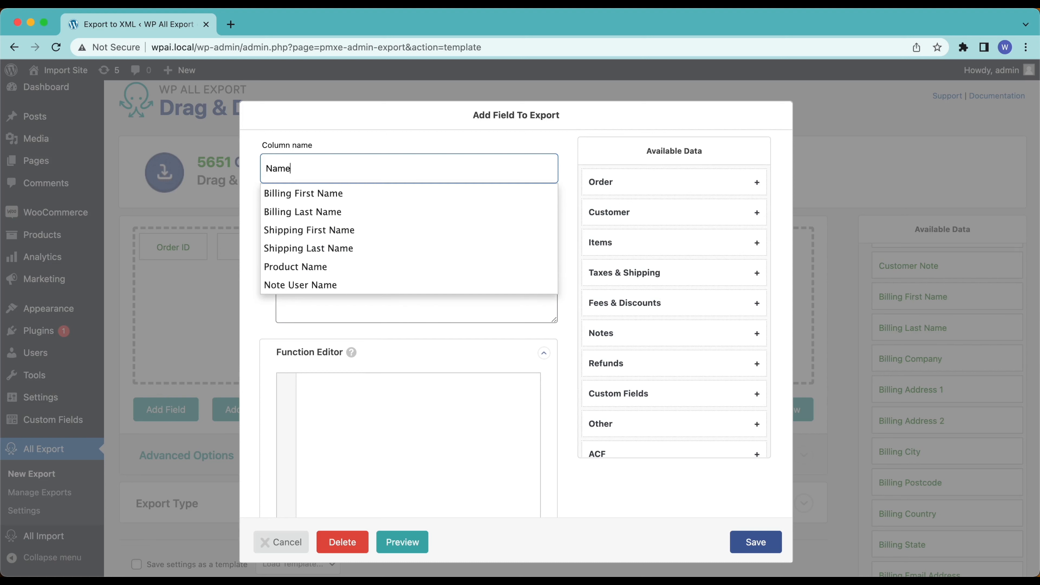
click(255, 185)
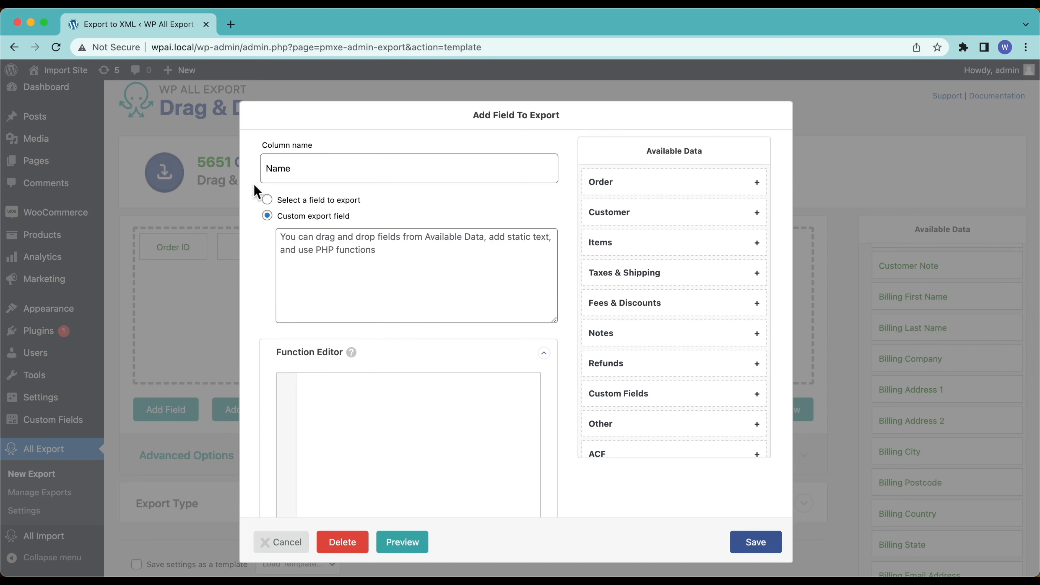
click(605, 223)
drag(652, 310, 422, 295)
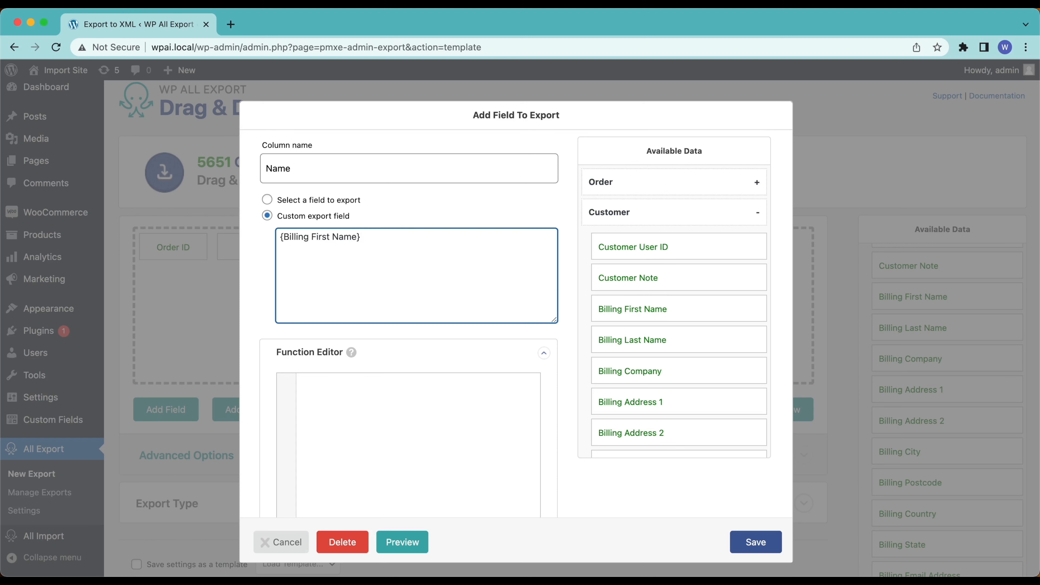
drag(646, 349, 463, 277)
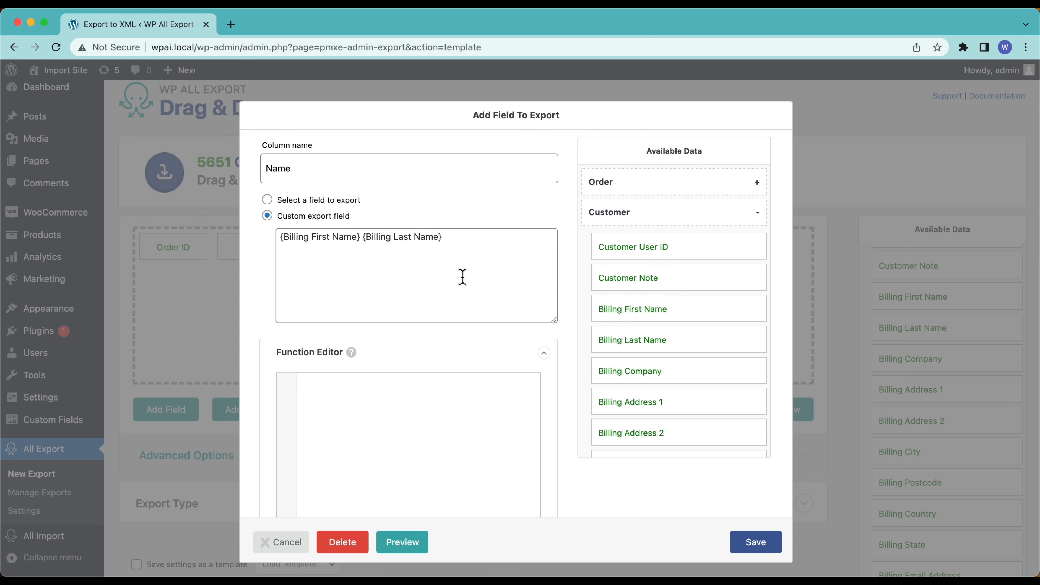
click(400, 542)
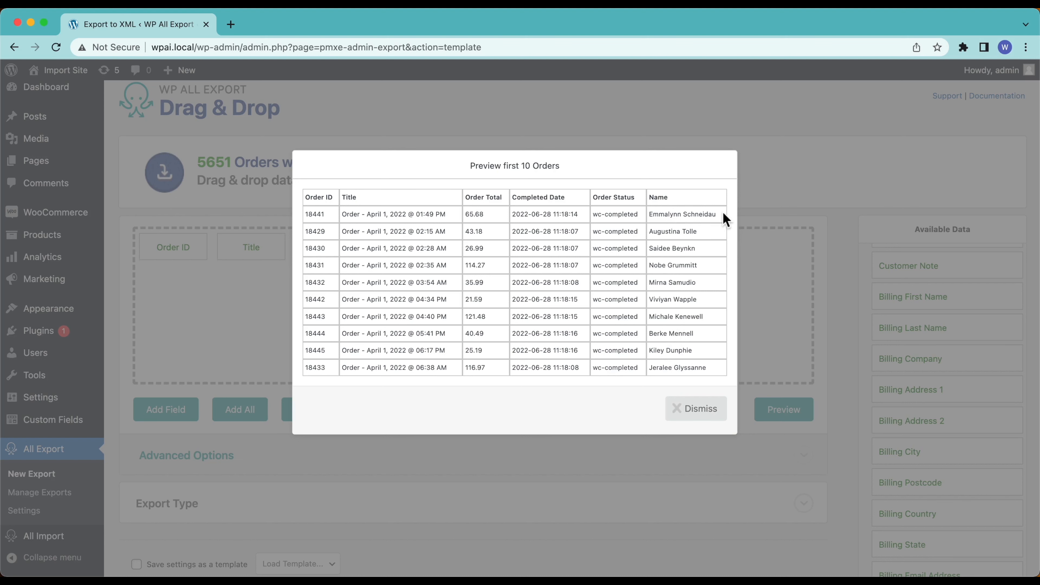
click(696, 415)
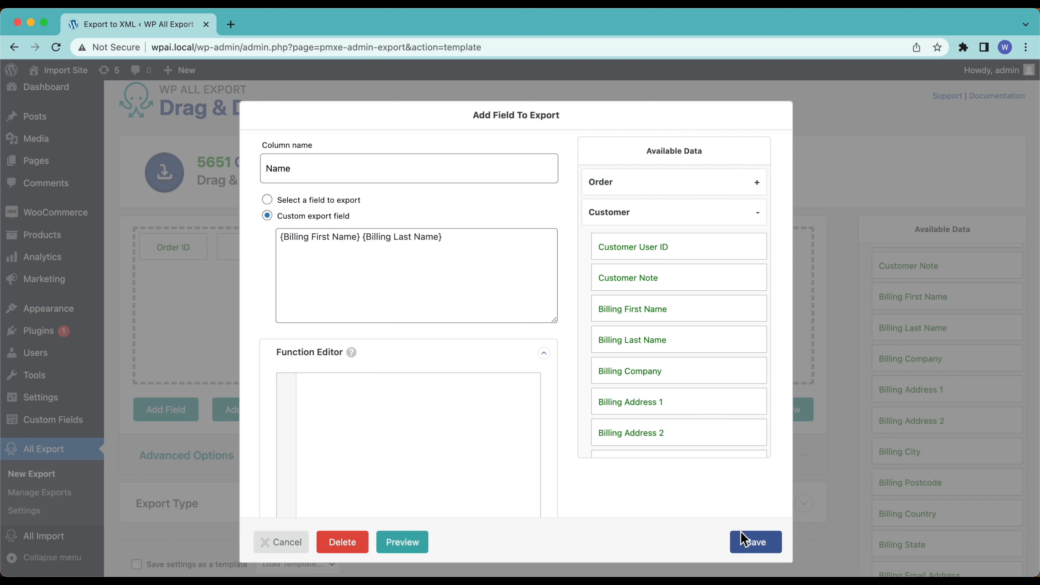
Look over the Function Editor below the custom export field, and save the Name field to the export.
click(478, 398)
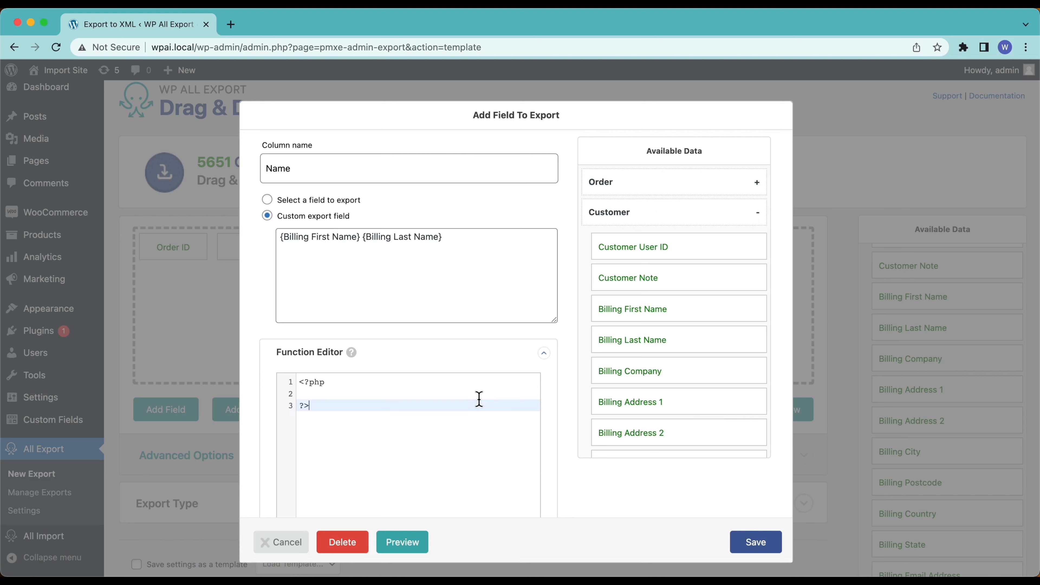
scroll(478, 398, down, 3)
scroll(479, 399, up, 2)
scroll(479, 400, down, 2)
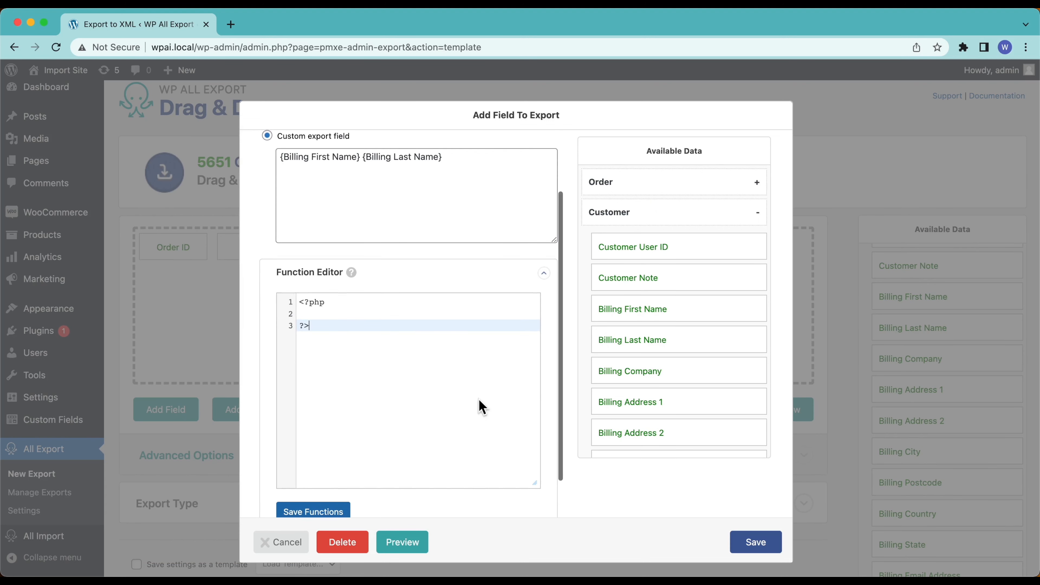
click(427, 195)
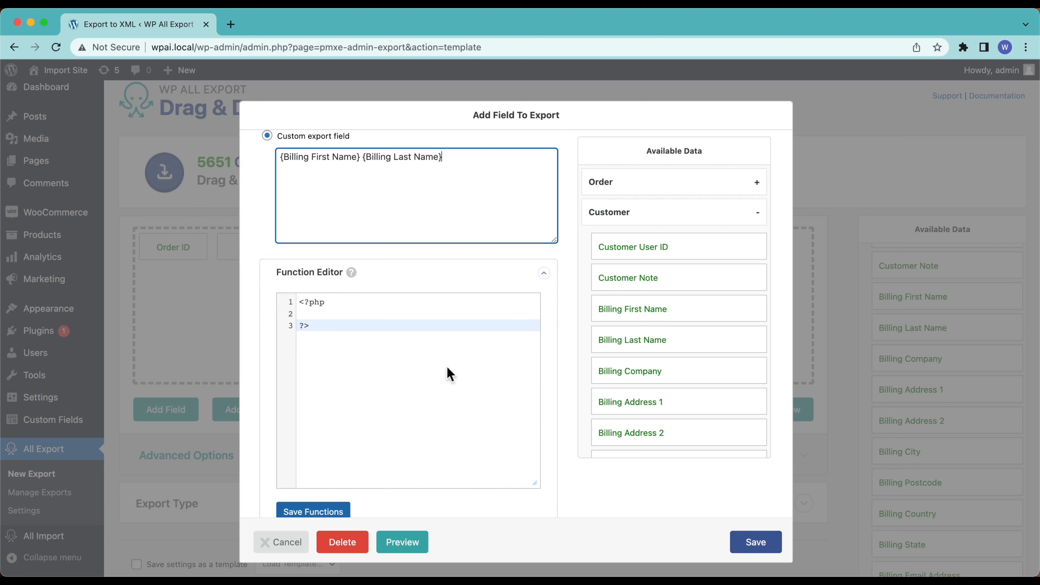
scroll(444, 359, up, 3)
click(424, 355)
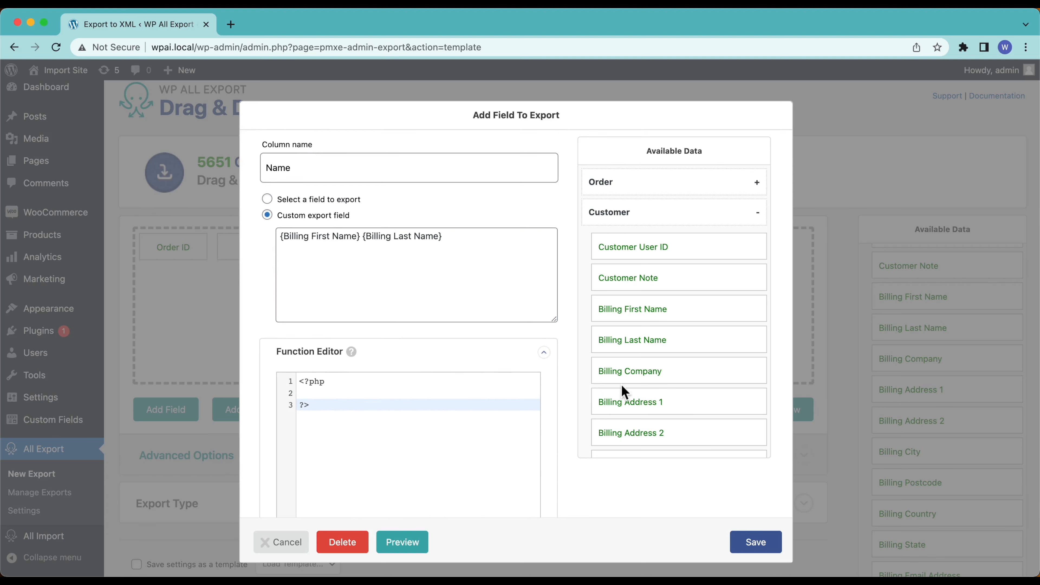
click(743, 552)
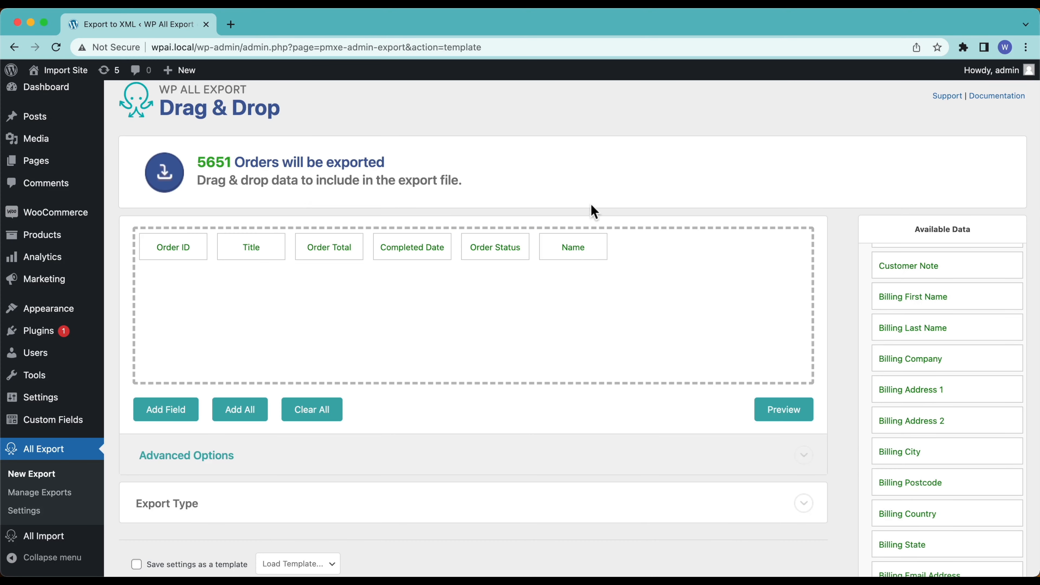
Remove the Title column and arrange the export columns as Order ID, Completed Date, Name, Order Status, Order Total.
drag(567, 251, 332, 205)
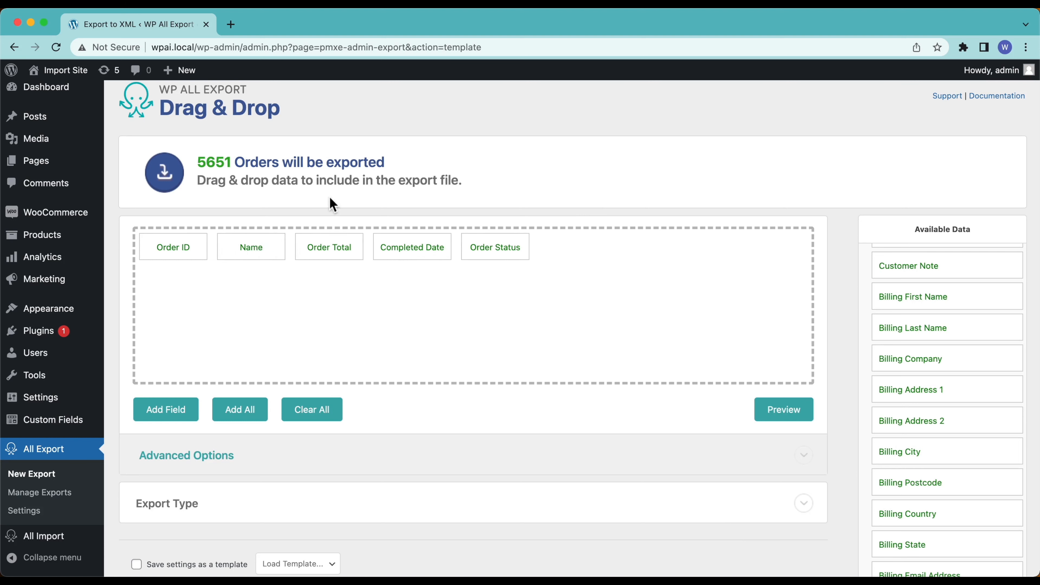
drag(325, 258, 495, 257)
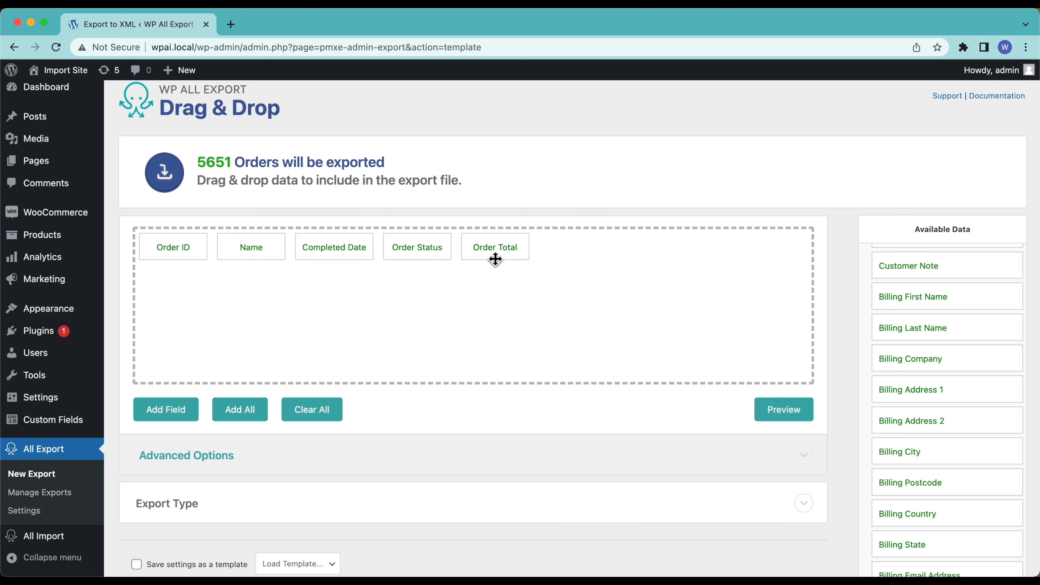
drag(328, 251, 248, 255)
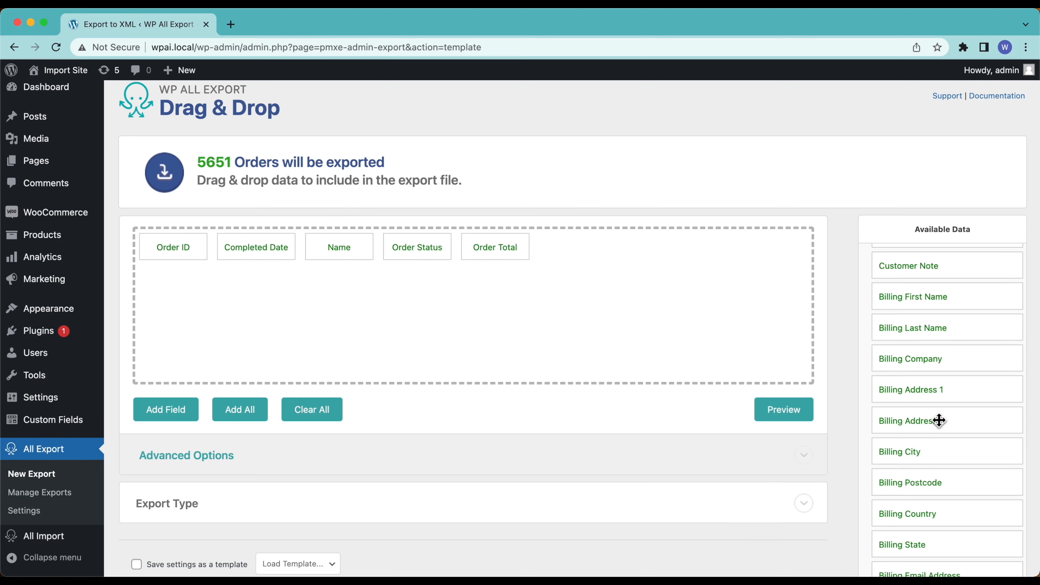
Start a new custom export field with the column name Address.
scroll(971, 415, down, 2)
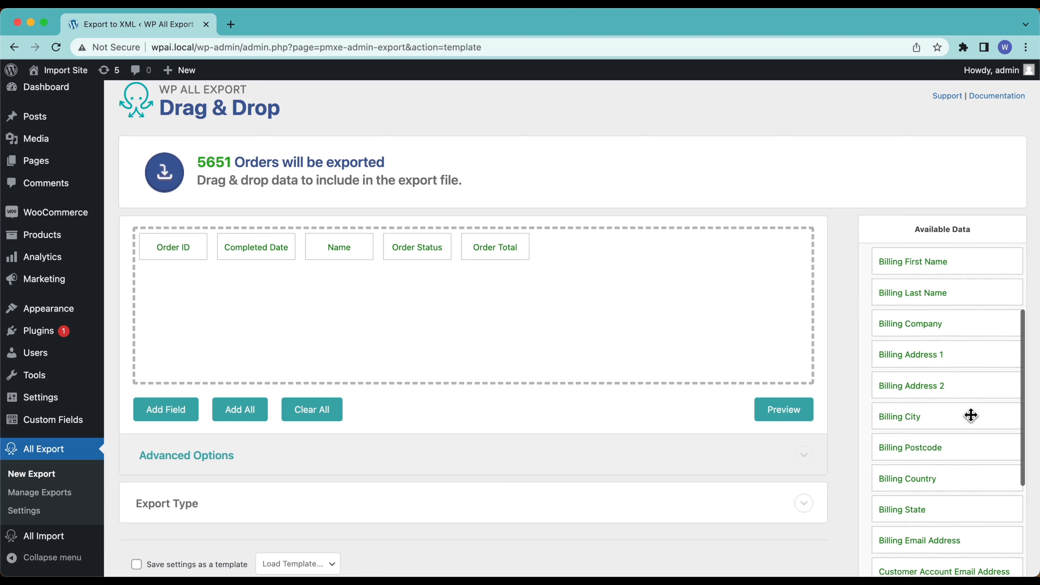
click(169, 412)
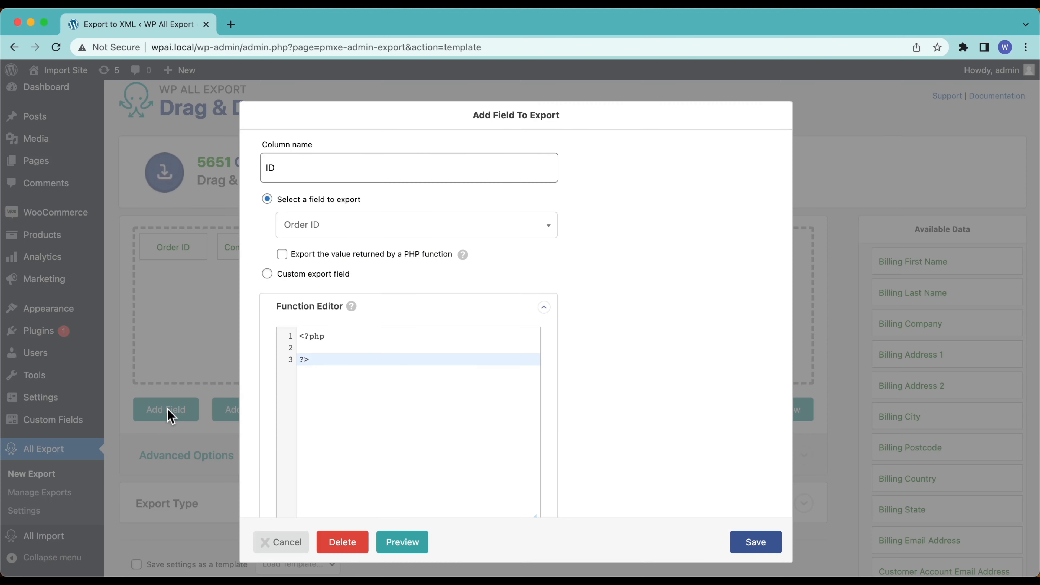
click(268, 274)
click(282, 172)
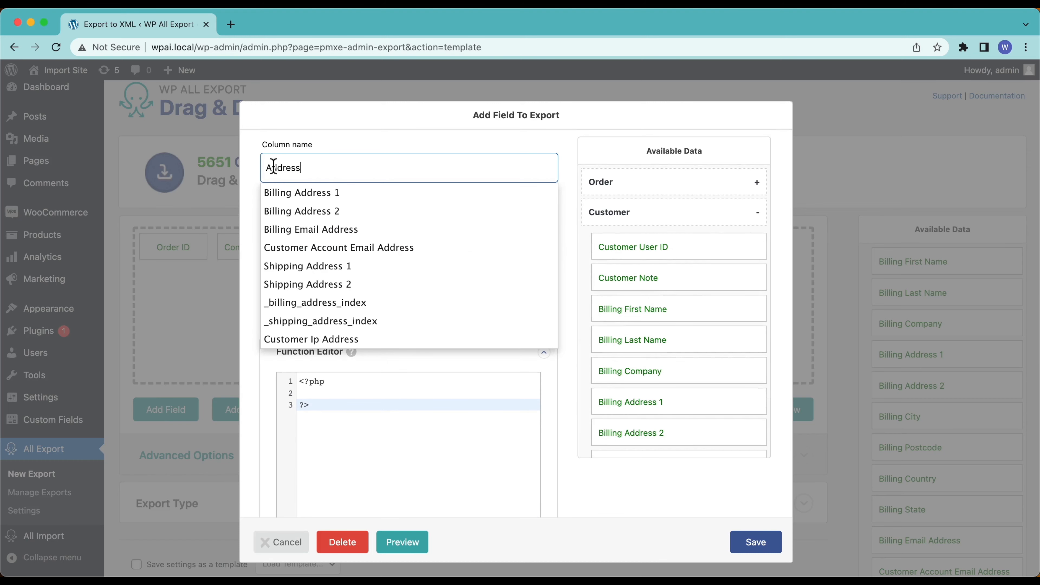
click(252, 188)
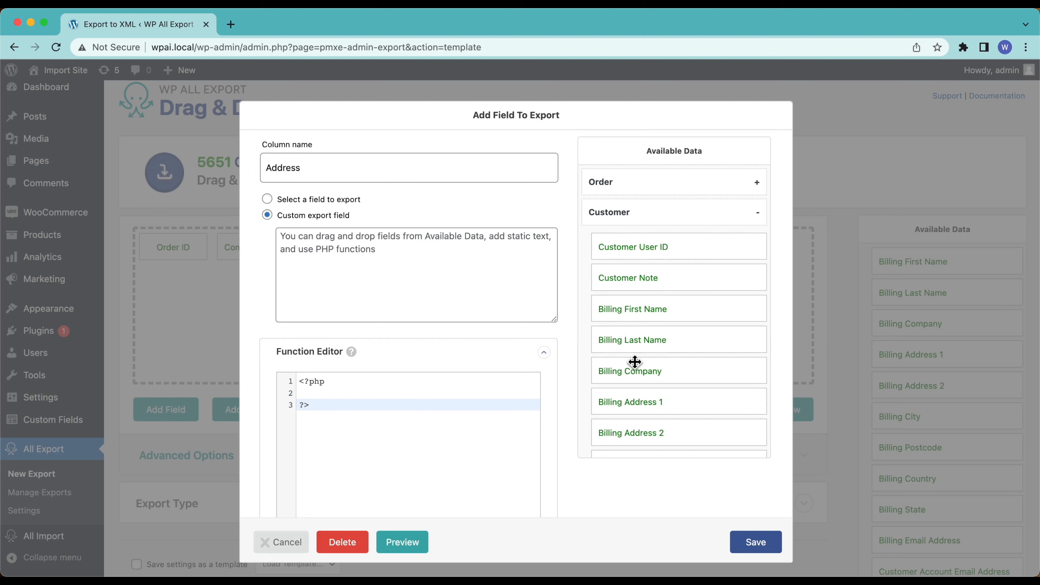
Fill the Address field with {Billing Address 1}, {Billing City}, {Billing State}, {Billing Postcode}, separated by commas.
scroll(634, 359, down, 3)
drag(641, 344, 367, 249)
click(364, 246)
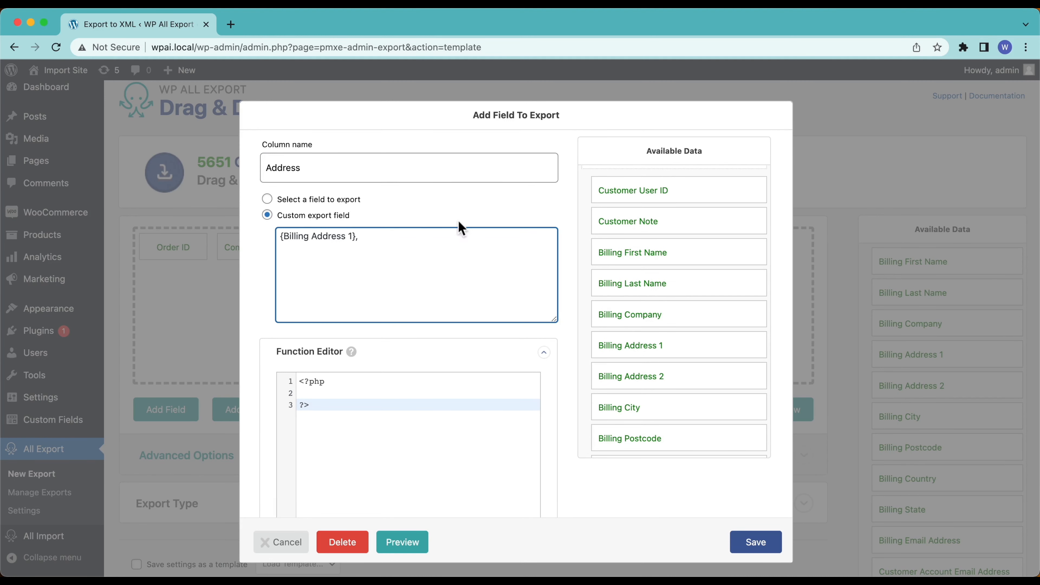
text(,)
scroll(628, 362, down, 1)
drag(631, 376, 478, 249)
click(441, 247)
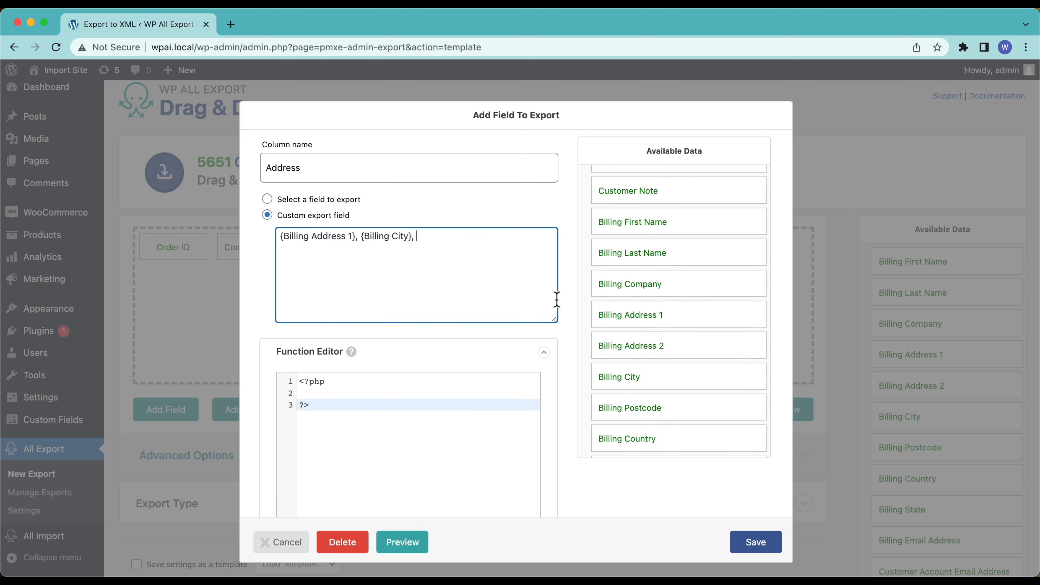
scroll(662, 425, down, 1)
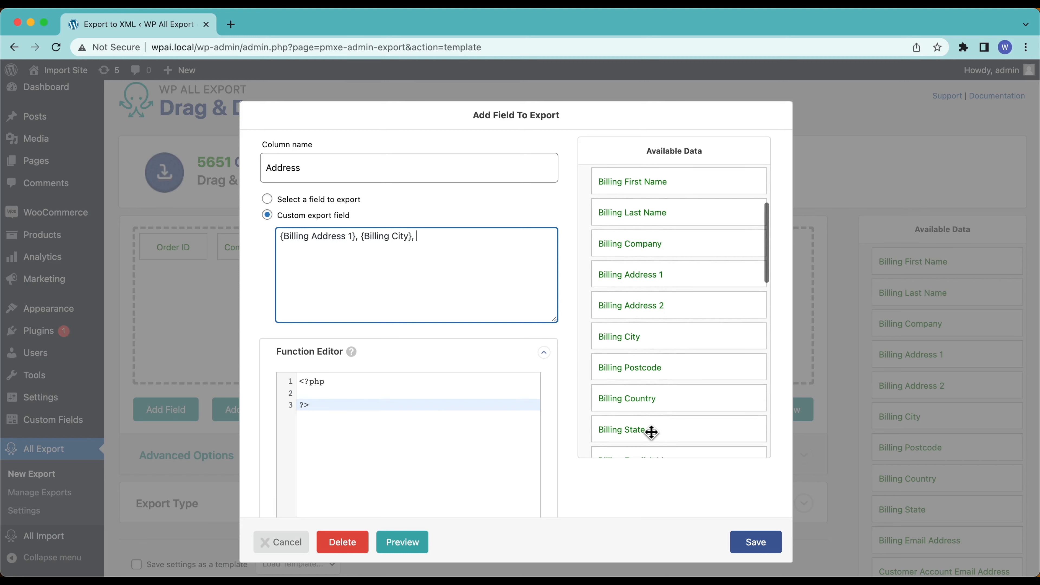
drag(651, 432, 508, 277)
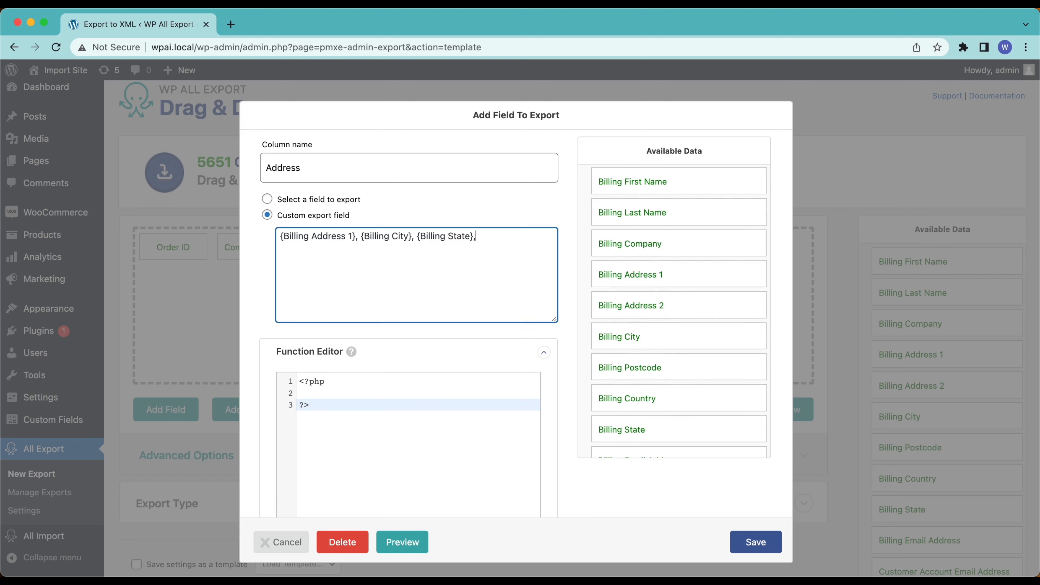
scroll(629, 426, down, 1)
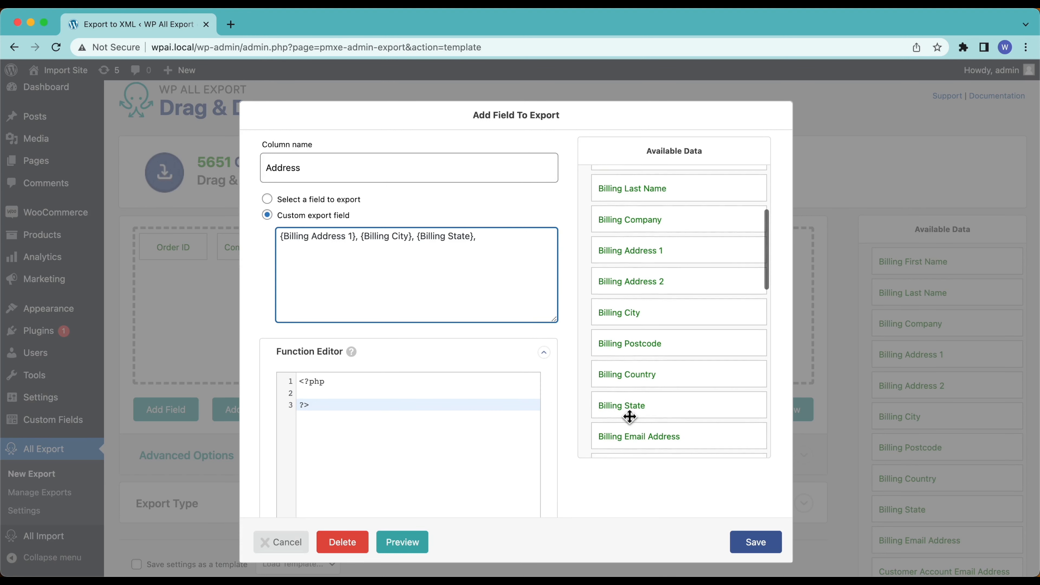
drag(634, 346, 517, 264)
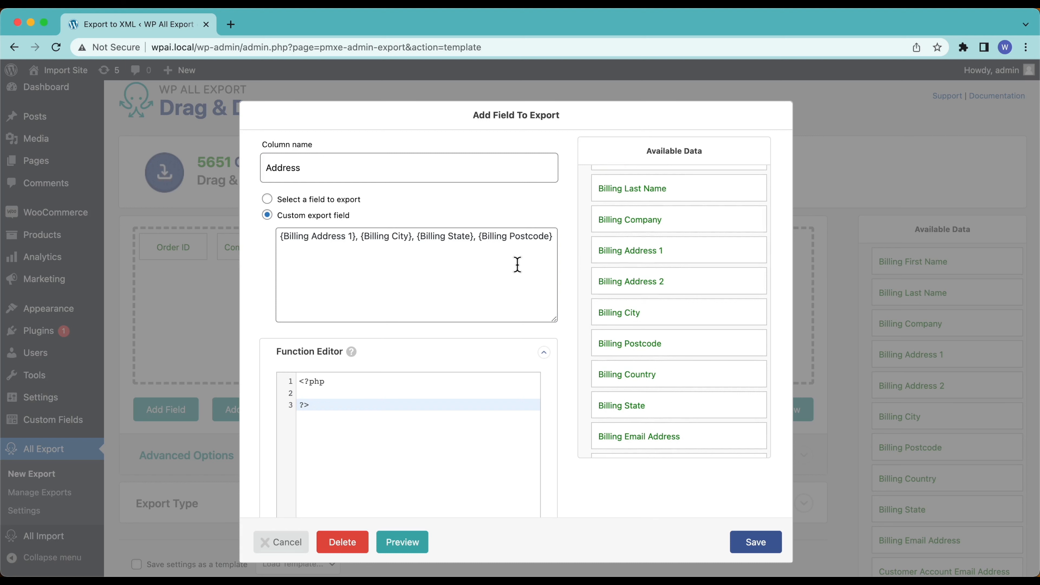
Preview the first 10 orders with the combined Address column, dismiss the preview, and save the Address field.
scroll(673, 353, down, 4)
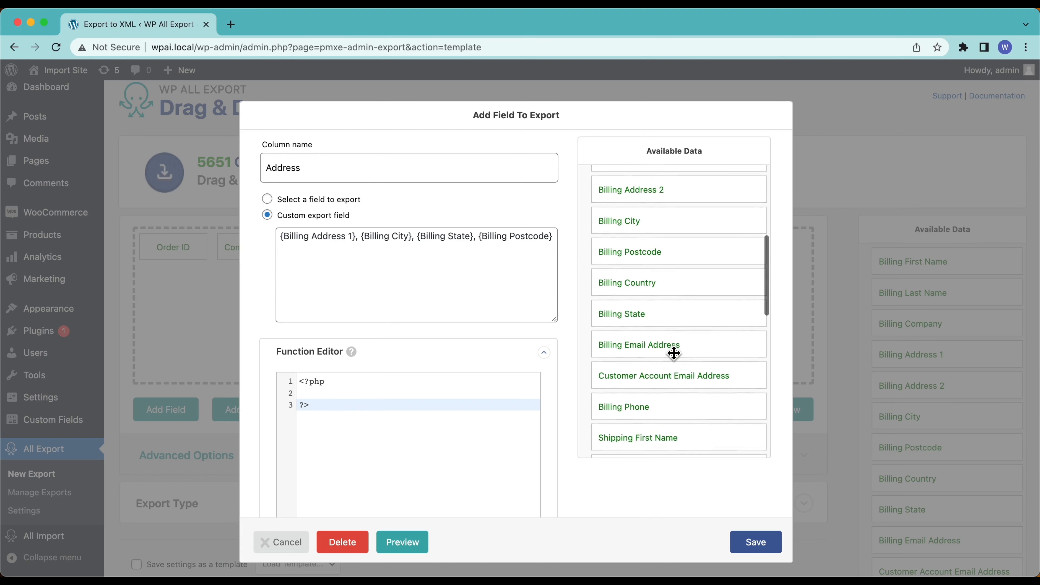
click(394, 543)
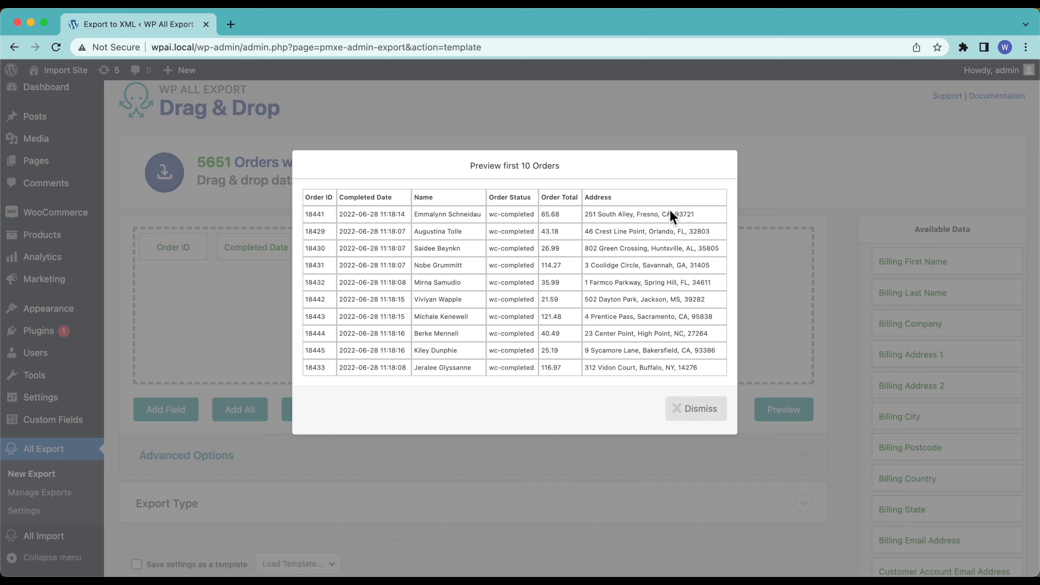
click(703, 418)
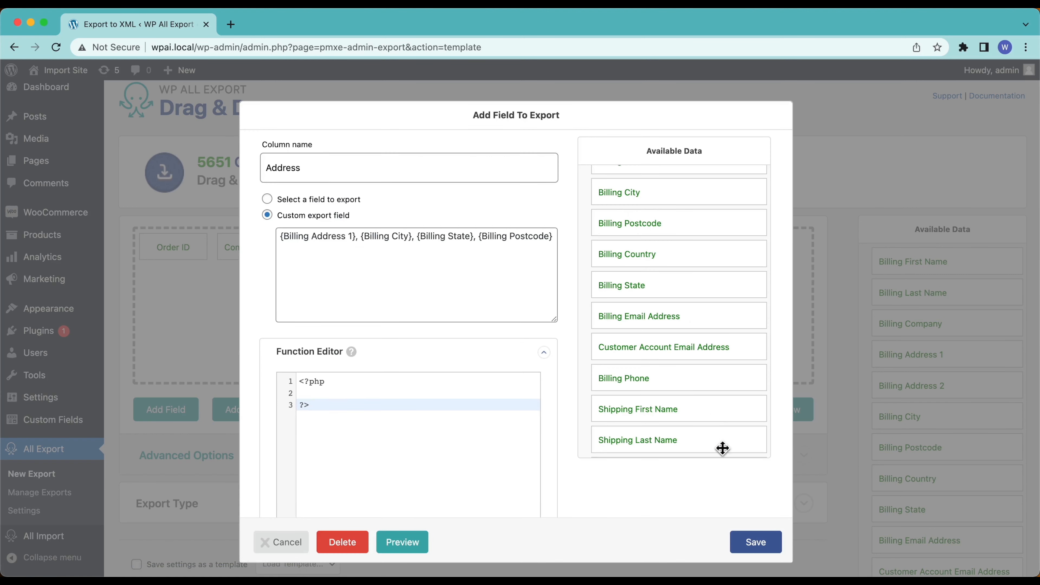
click(750, 545)
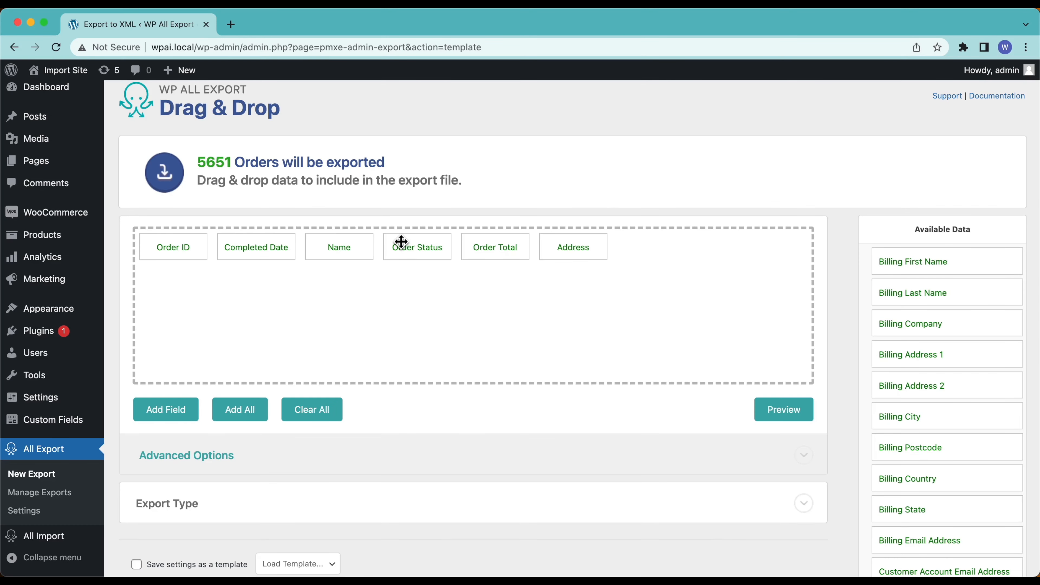
Rearrange the export columns so that Address follows Name, with Order Status and Order Total at the end.
drag(477, 247, 582, 247)
drag(416, 251, 500, 253)
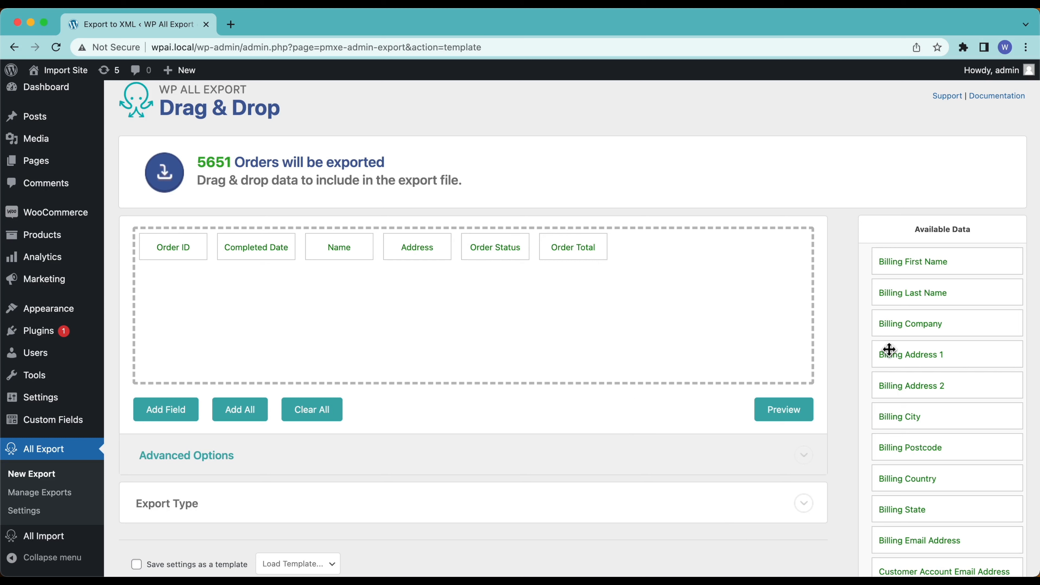
Add the Billing Email Address column to the export and place it between Name and Address.
scroll(907, 408, down, 5)
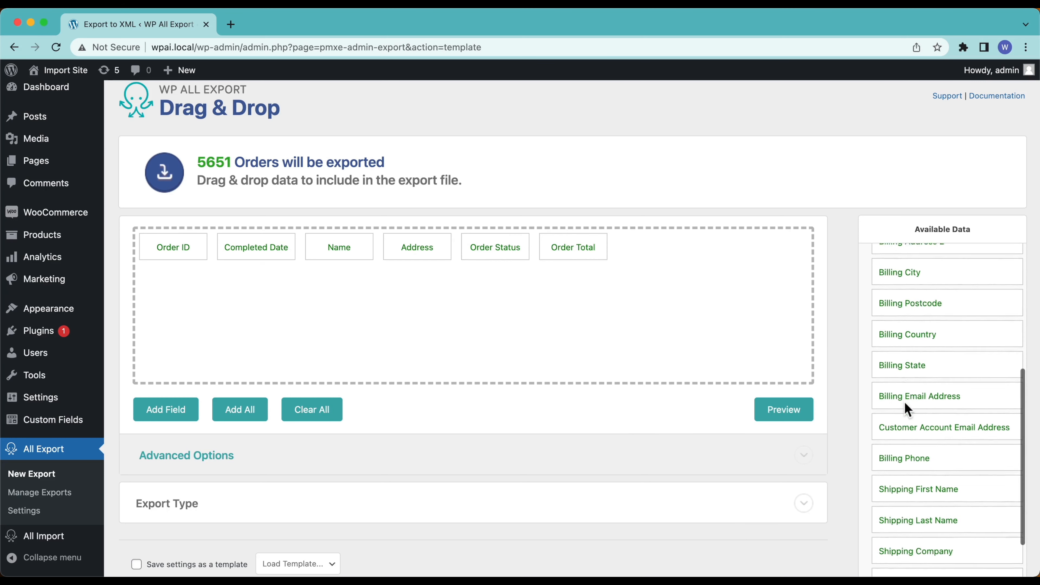
scroll(906, 409, down, 1)
drag(901, 359, 397, 323)
drag(669, 246, 390, 251)
Add the Product Name and SKU columns from the Items data to the end of the export.
scroll(952, 483, down, 5)
scroll(950, 483, down, 3)
scroll(950, 482, up, 15)
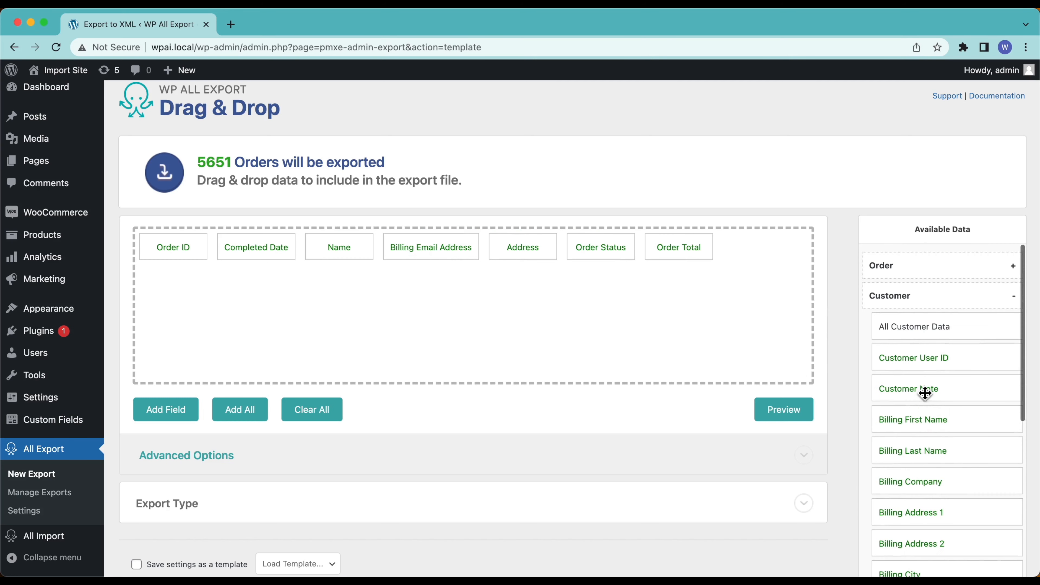
click(926, 299)
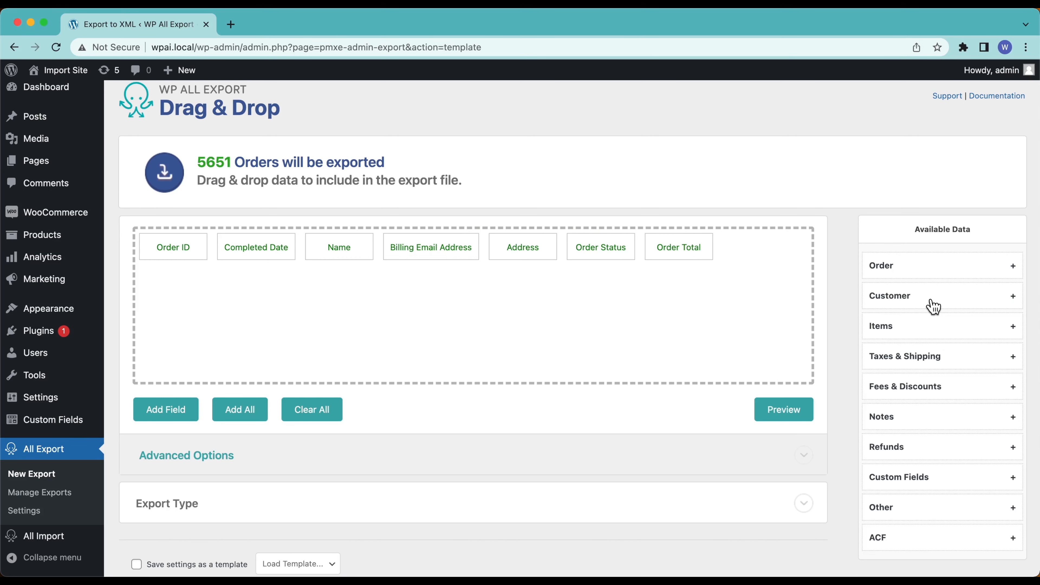
click(903, 332)
scroll(904, 447, down, 3)
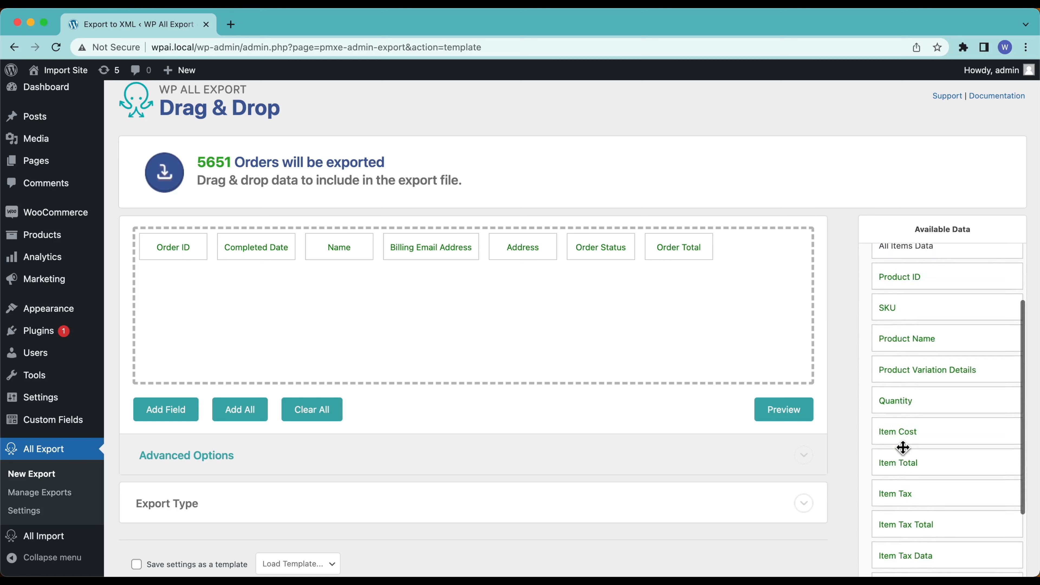
scroll(903, 447, down, 1)
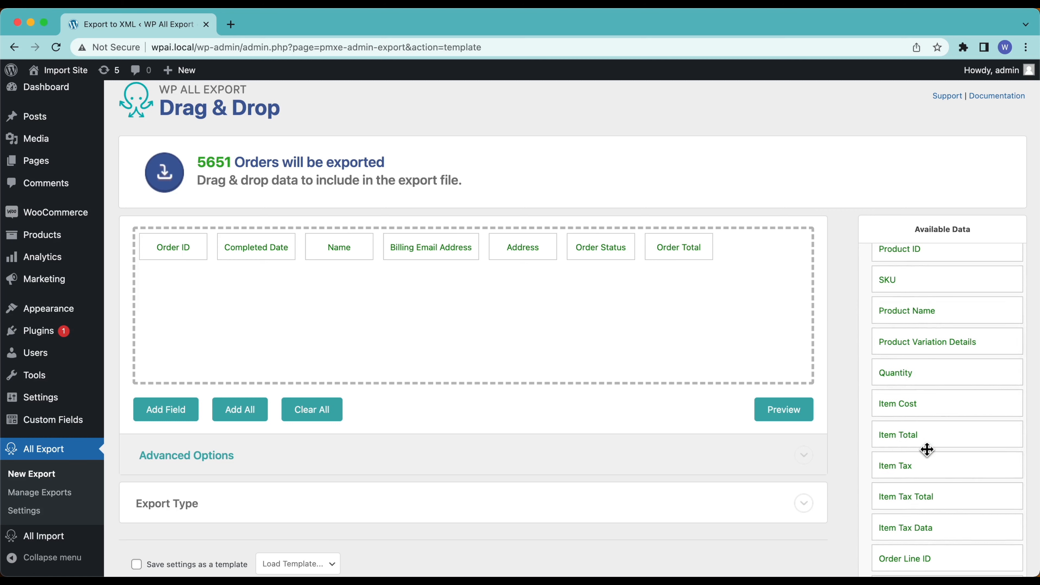
scroll(928, 449, up, 2)
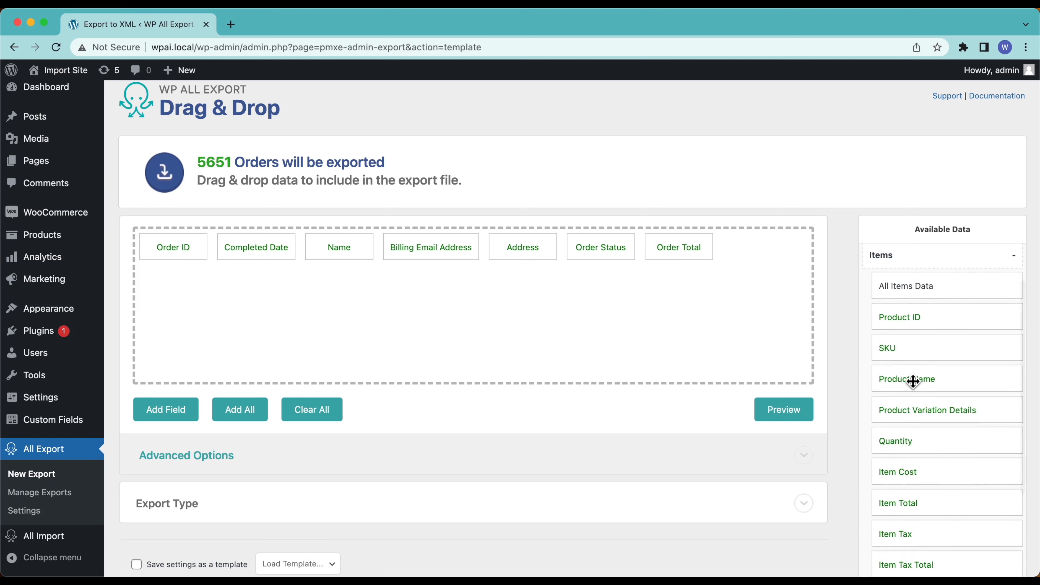
drag(912, 379, 772, 302)
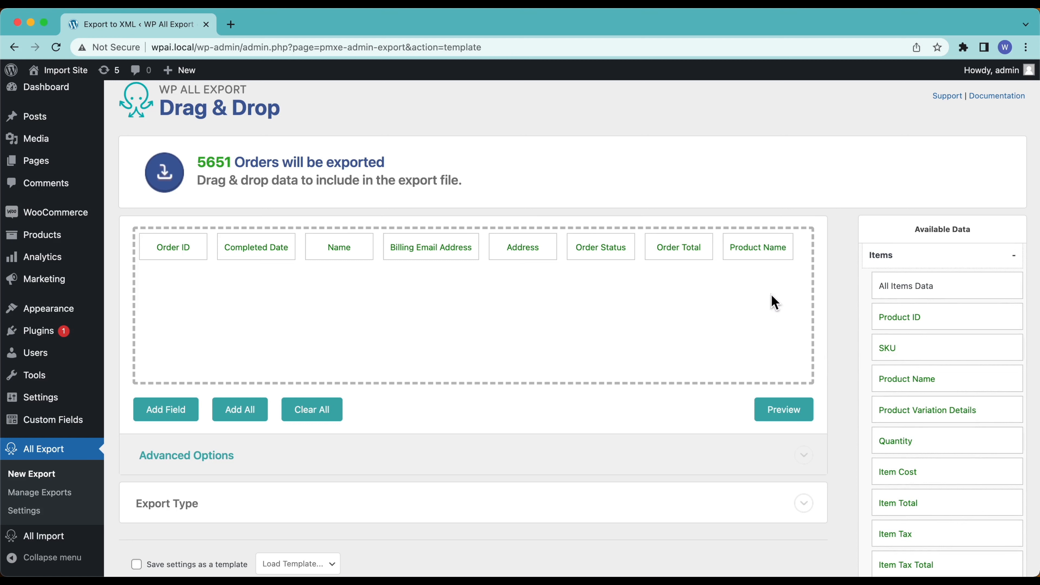
drag(896, 351, 722, 339)
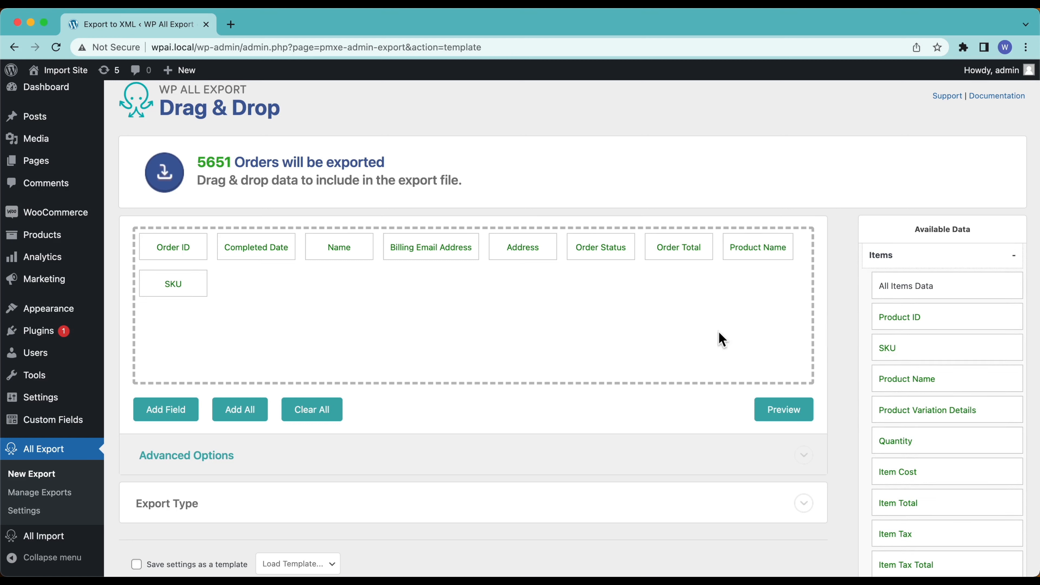
Preview the first 10 orders with the Product Name and SKU columns, and dismiss the preview.
click(768, 414)
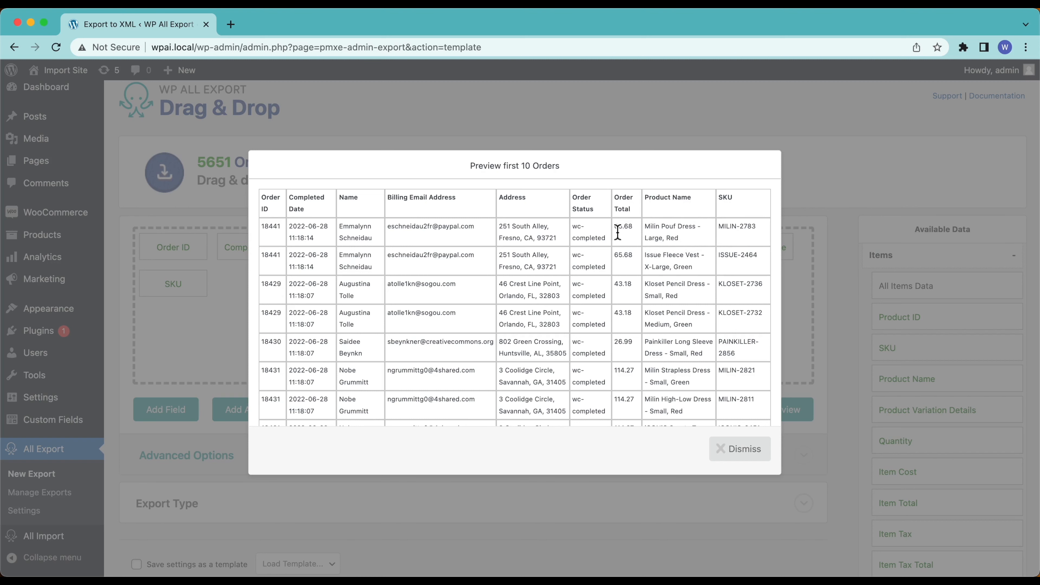
scroll(690, 333, down, 10)
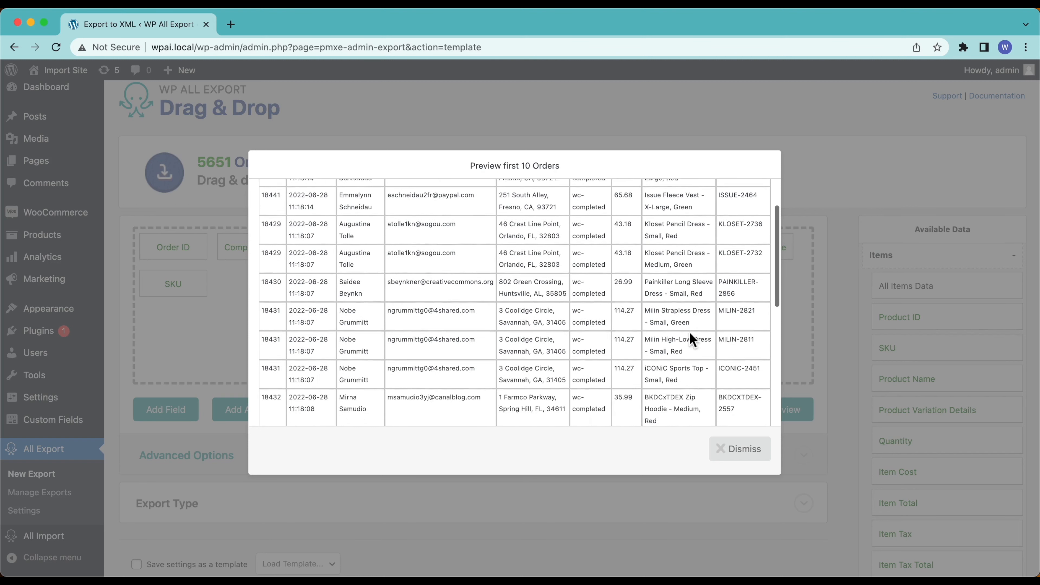
click(726, 443)
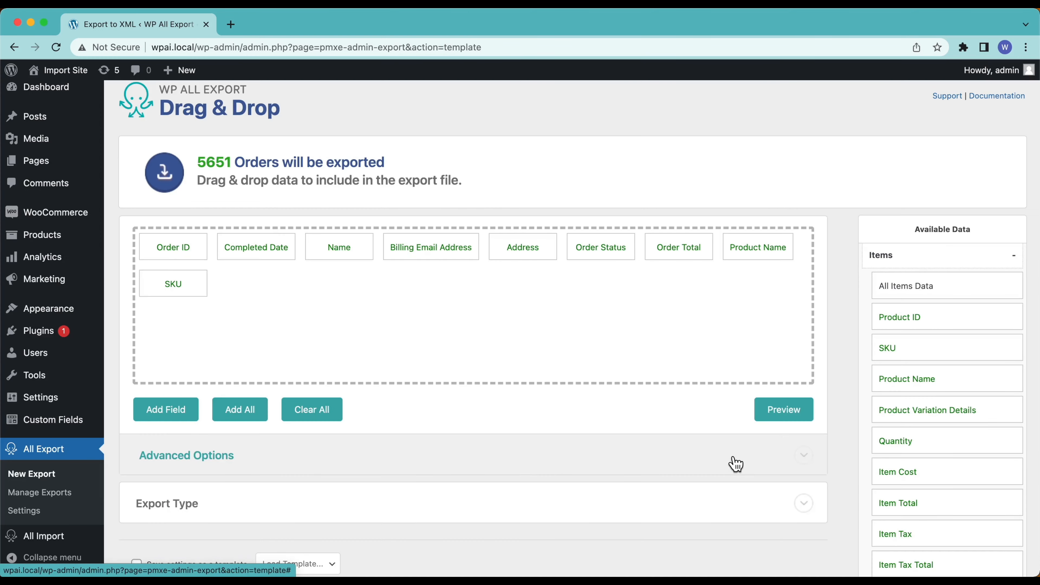
Turn off displaying each product in its own row in the export's advanced options.
scroll(914, 470, down, 4)
scroll(914, 471, down, 2)
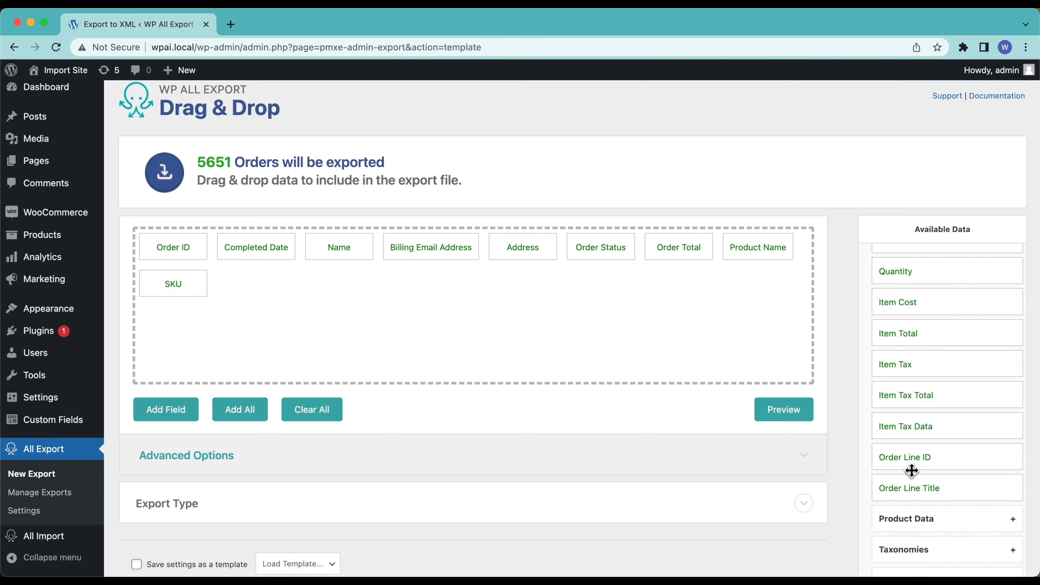
click(176, 466)
scroll(176, 466, down, 3)
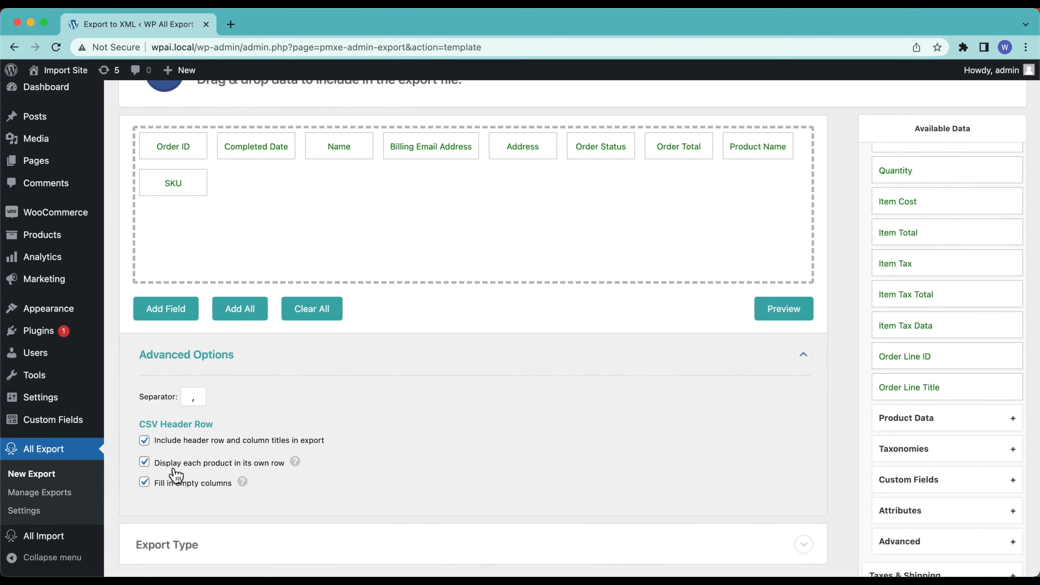
scroll(220, 474, up, 1)
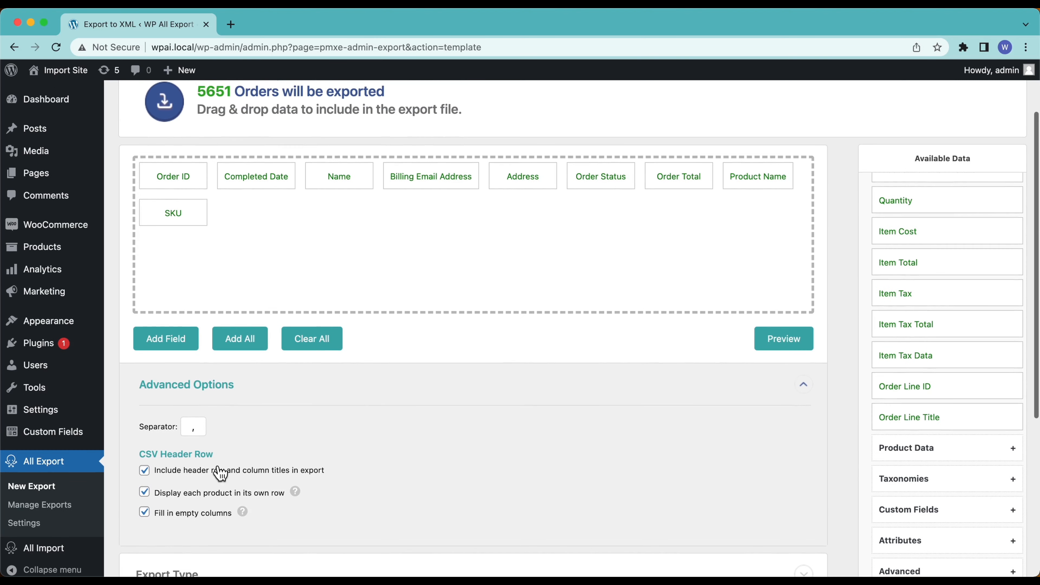
click(152, 498)
mouse_move(295, 493)
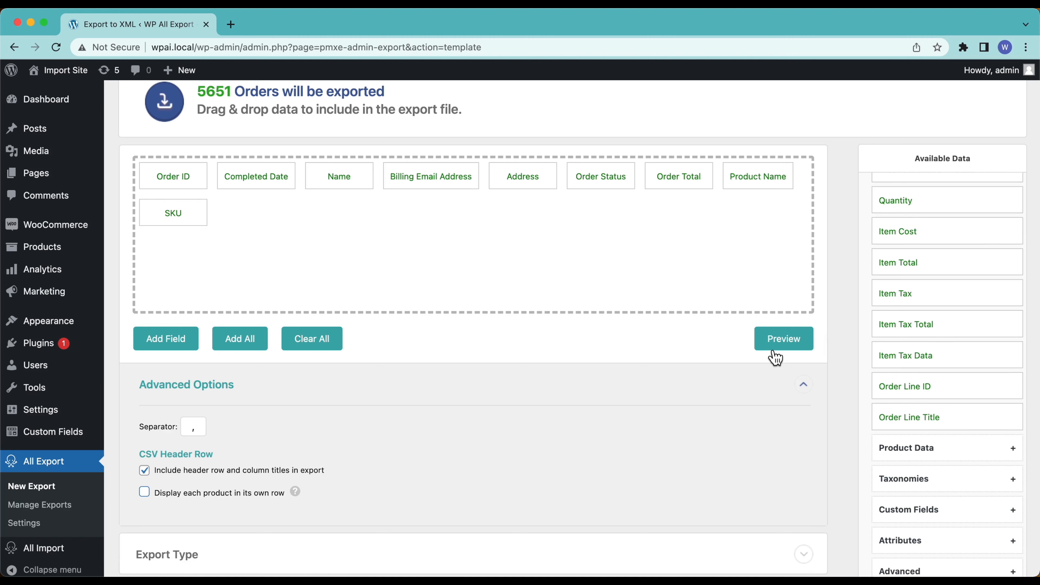
Preview the first 10 orders with one row per order, examine the product columns, and dismiss the preview.
click(774, 346)
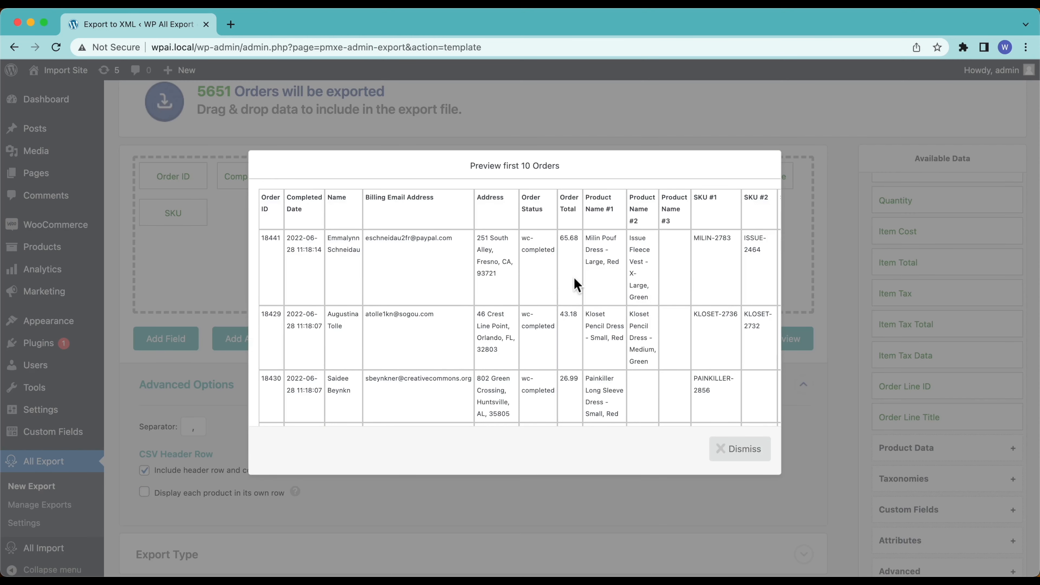
scroll(574, 278, right, 1)
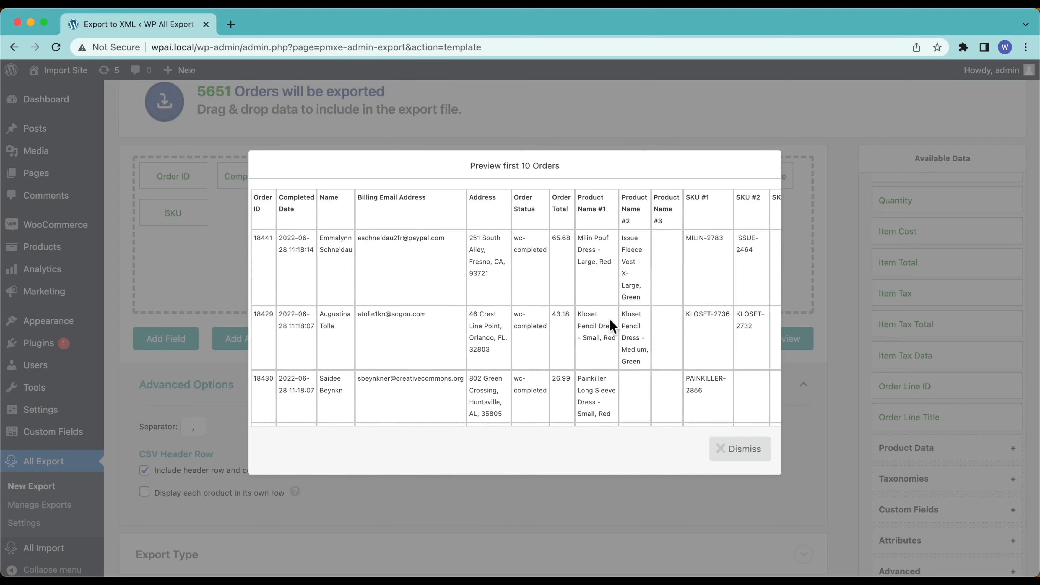
scroll(604, 332, down, 2)
scroll(646, 319, up, 2)
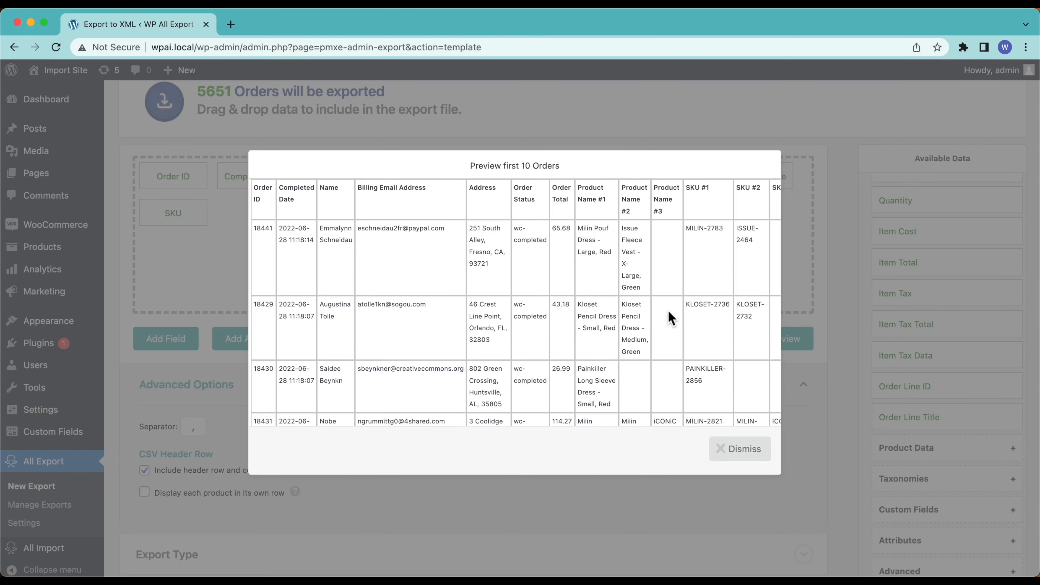
scroll(657, 336, down, 2)
scroll(652, 319, up, 2)
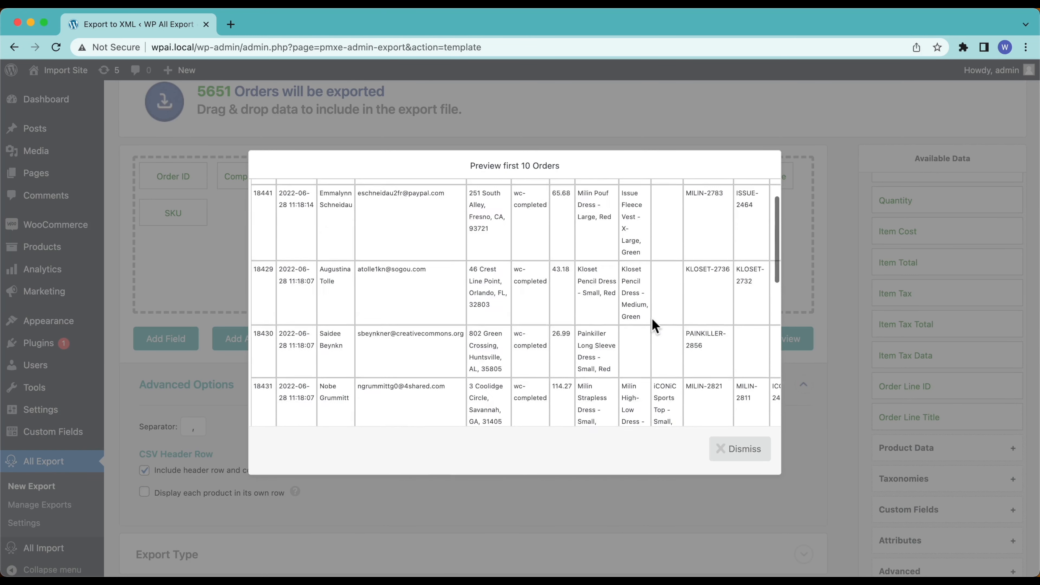
click(744, 462)
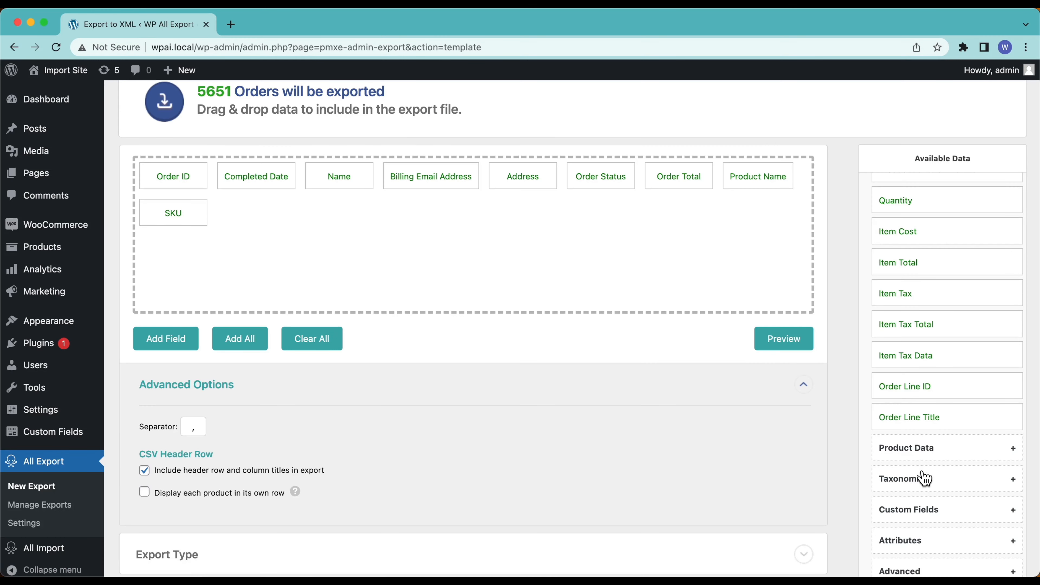
Add the Quantity column before Product Name and move Order Total to the end of the export.
scroll(922, 477, down, 2)
scroll(923, 476, up, 3)
scroll(923, 476, up, 4)
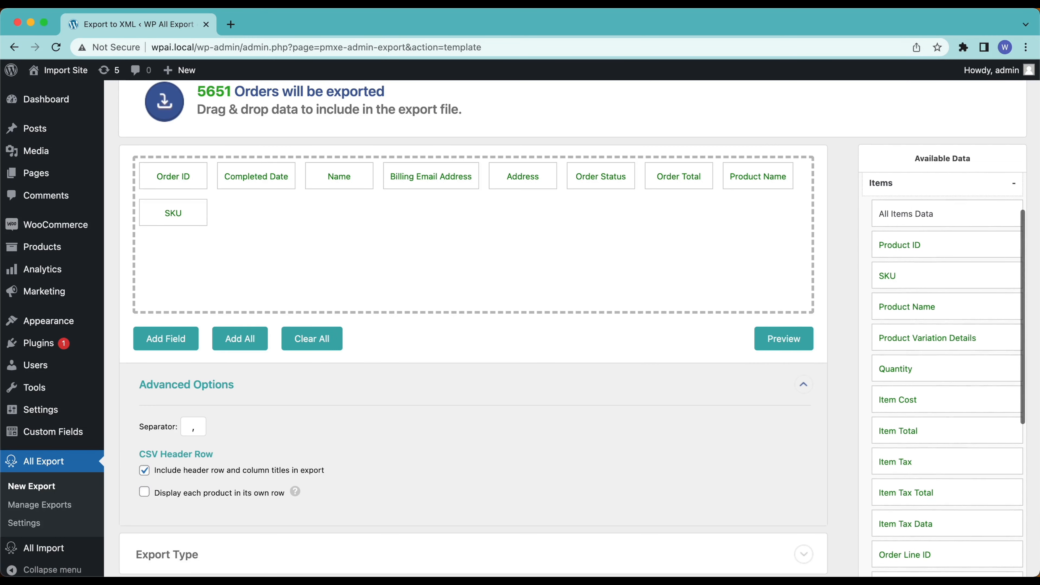
drag(896, 376, 703, 217)
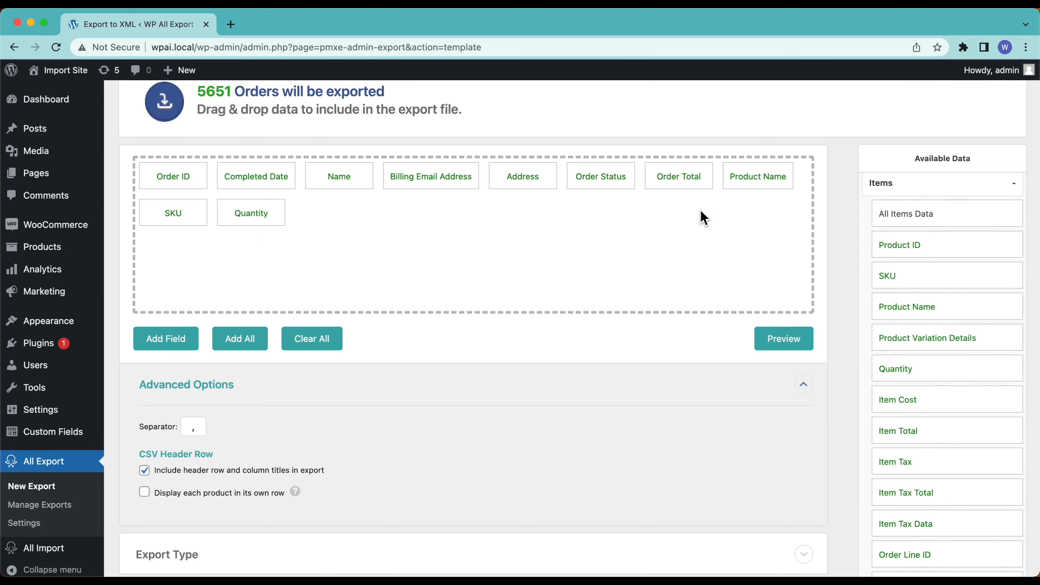
drag(245, 219, 746, 177)
drag(678, 175, 324, 224)
Examine the available Items and Taxes & Shipping fields, leaving both groups collapsed.
scroll(937, 465, down, 3)
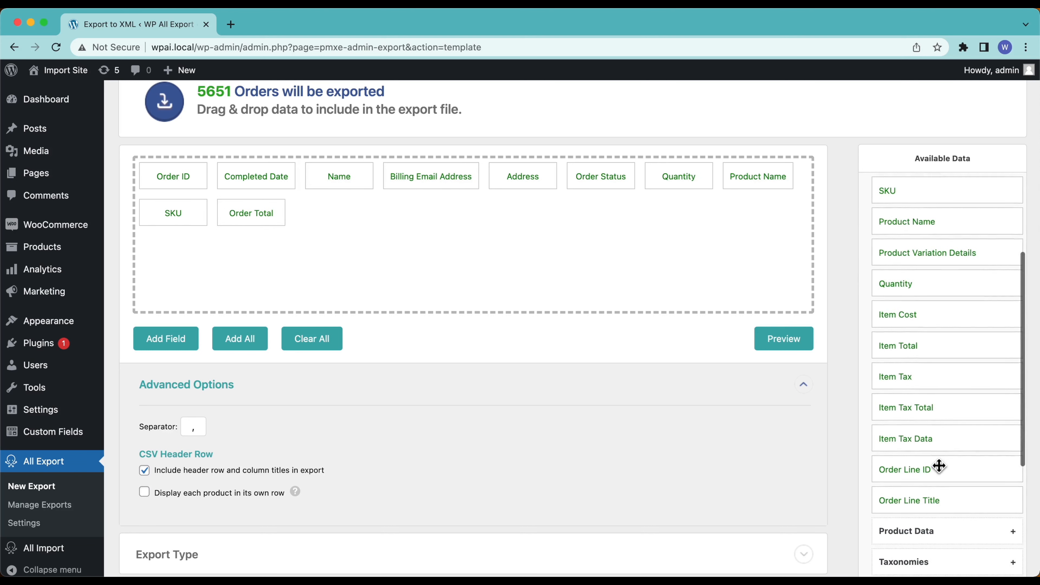
scroll(939, 466, up, 1)
scroll(940, 466, up, 2)
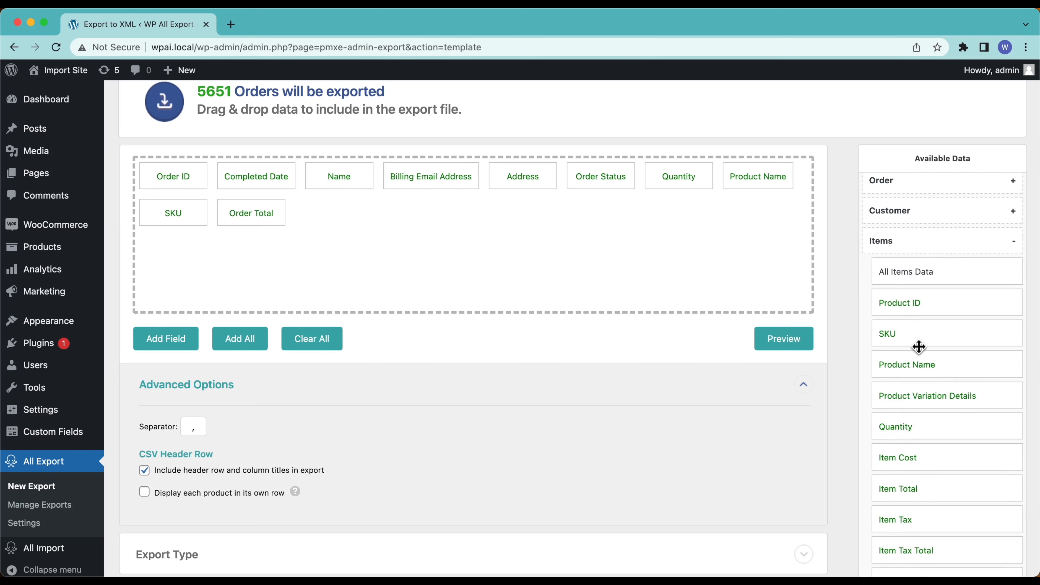
scroll(919, 347, down, 3)
scroll(920, 347, up, 3)
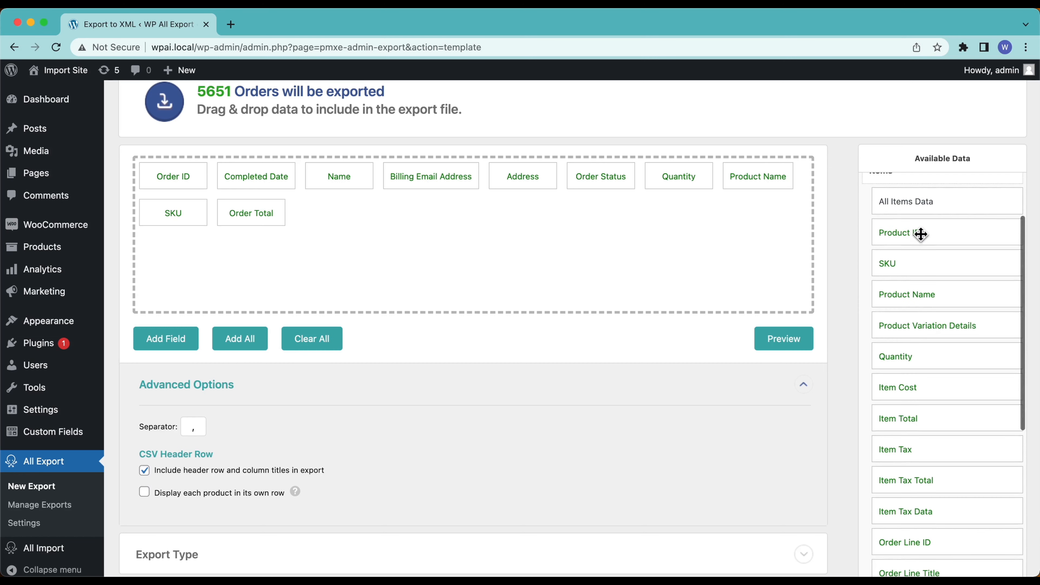
click(891, 248)
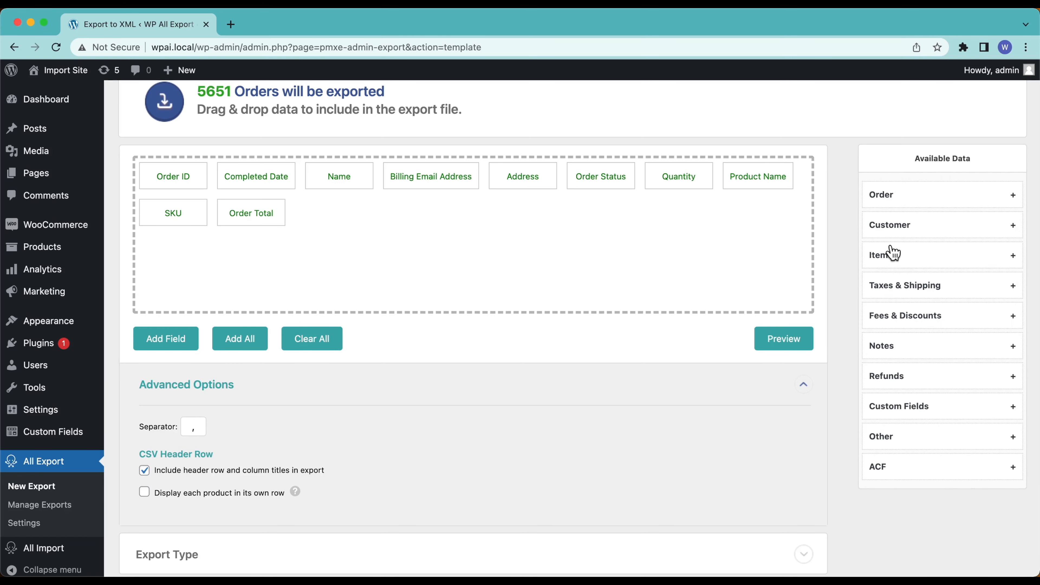
click(901, 292)
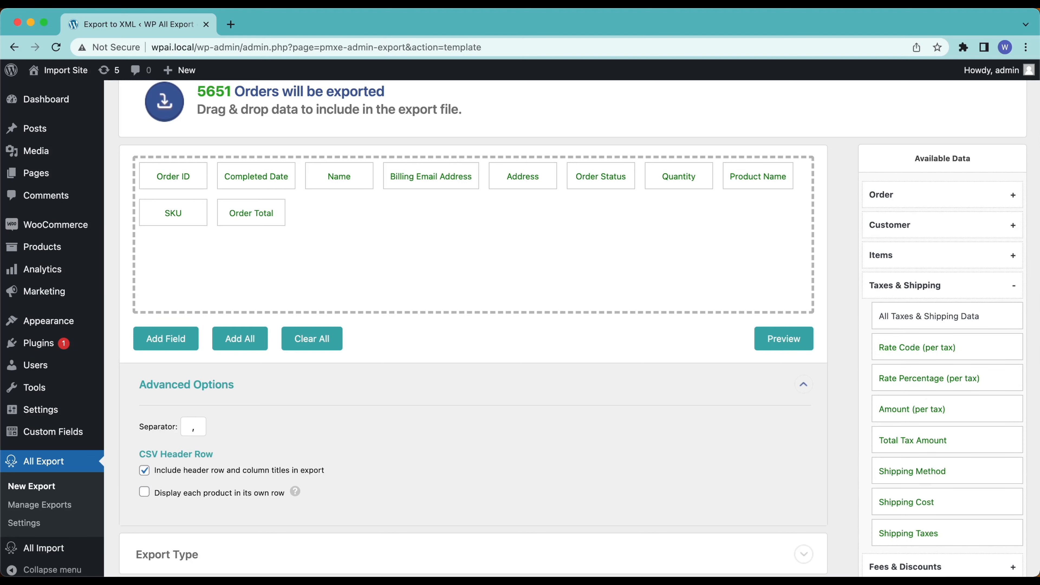
click(914, 295)
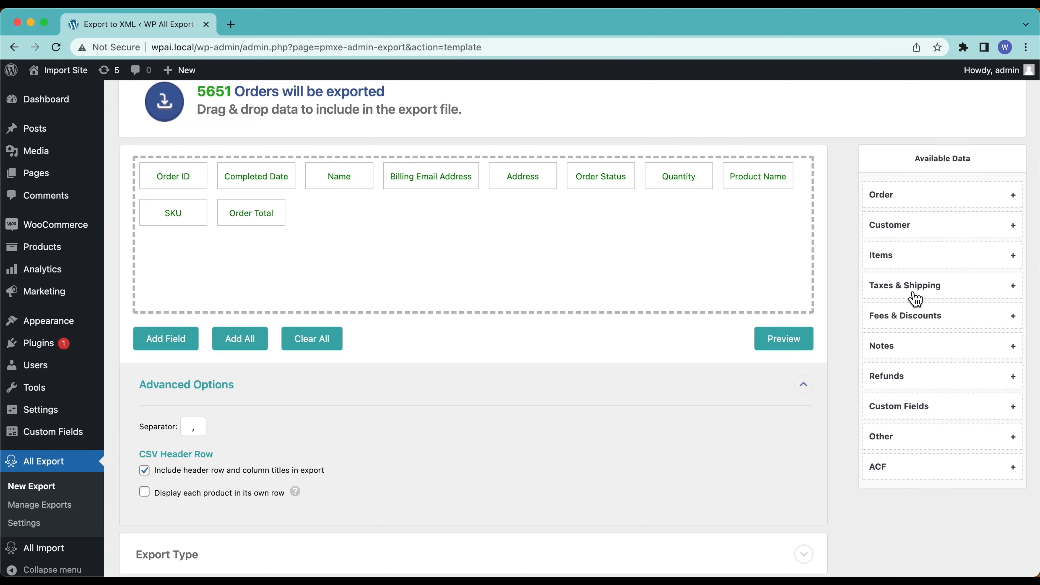
Examine the available Fees & Discounts, Notes and Refunds fields, leaving all three groups collapsed.
click(916, 324)
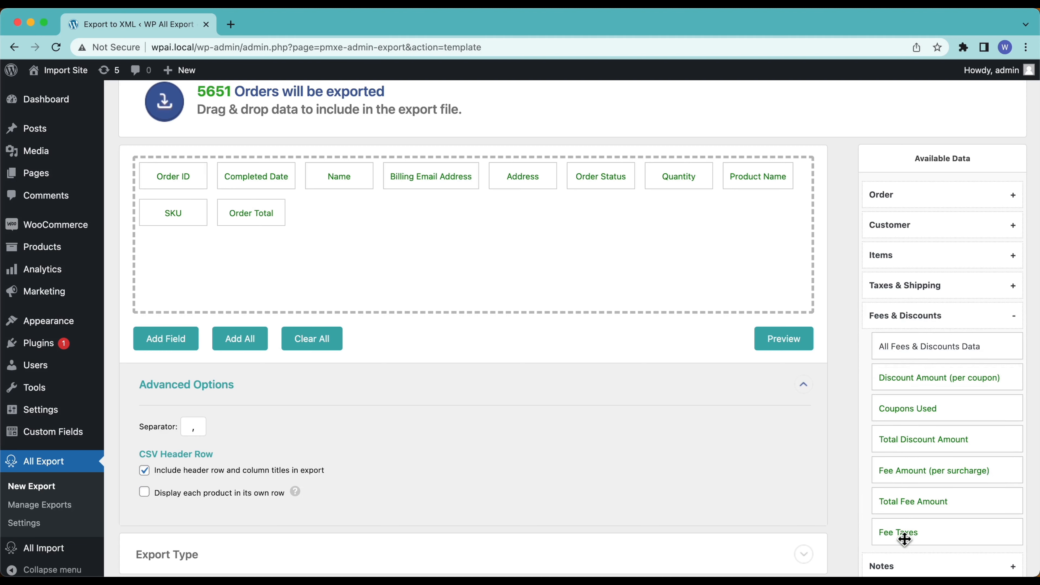
click(924, 322)
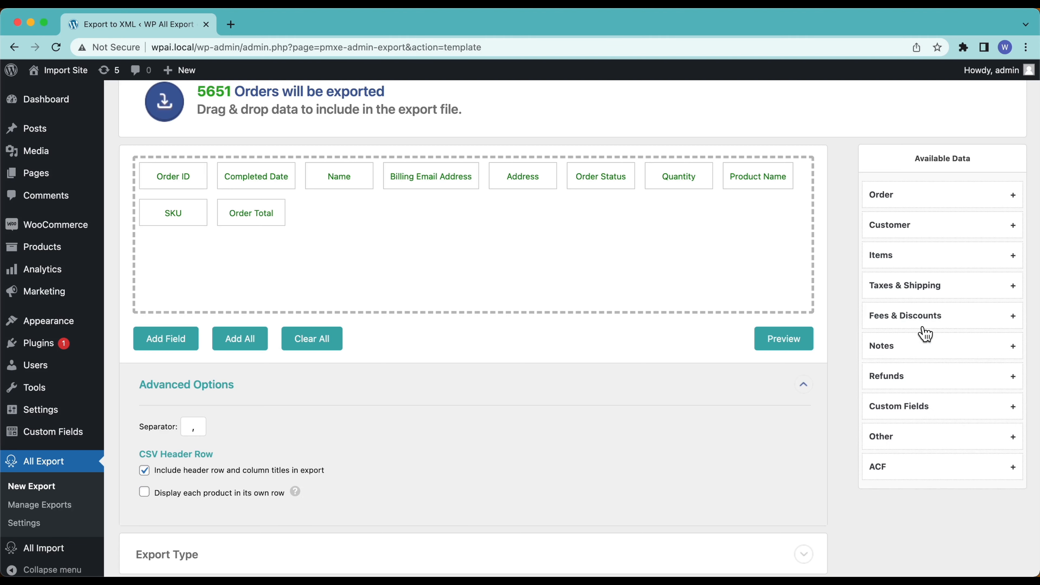
click(917, 356)
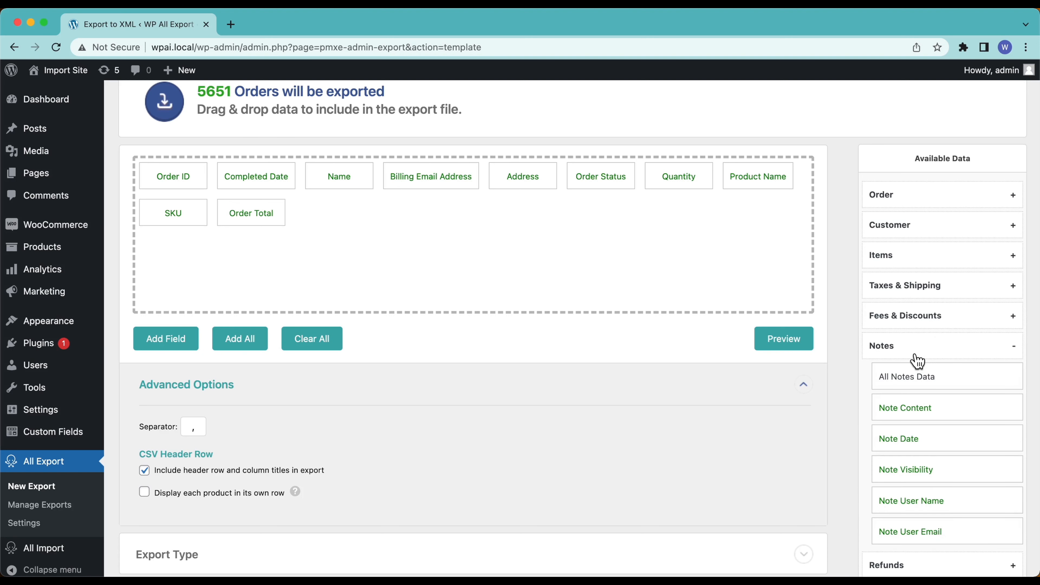
click(917, 361)
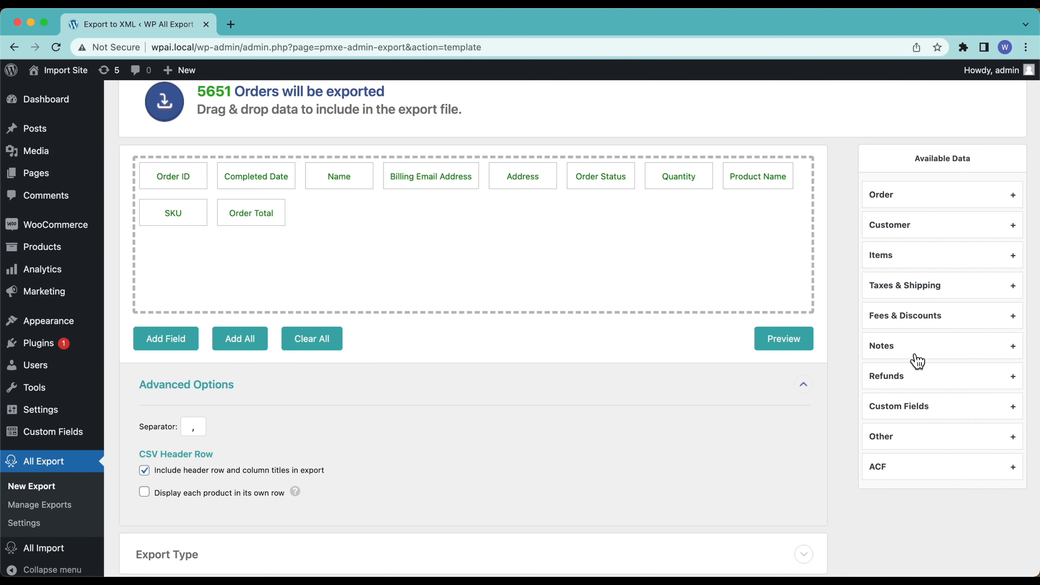
click(917, 387)
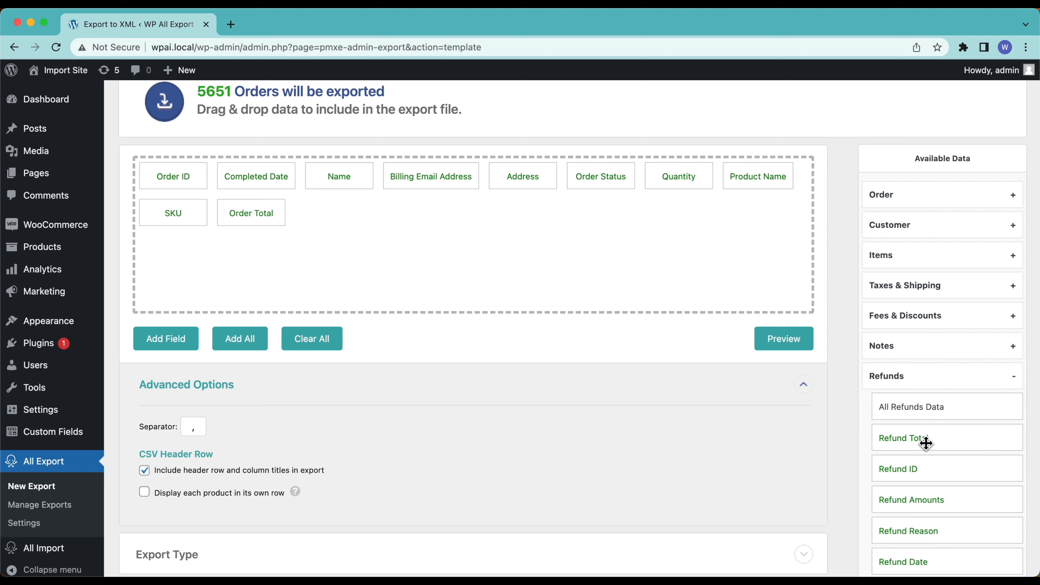
scroll(925, 441, down, 2)
click(934, 302)
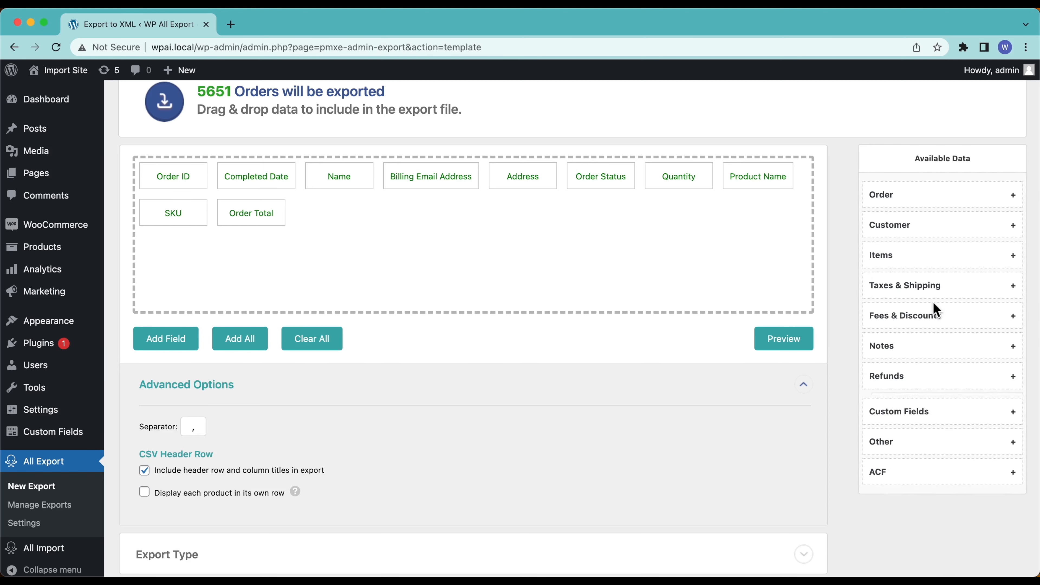
Examine the available Custom Fields and Other fields, leaving both groups collapsed.
scroll(933, 303, down, 2)
click(907, 373)
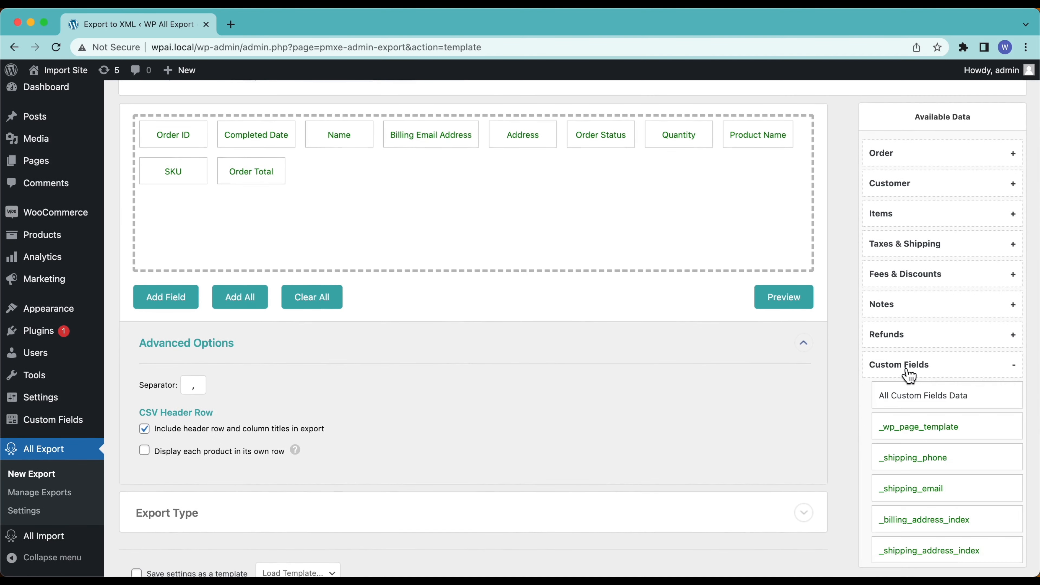
scroll(908, 375, down, 5)
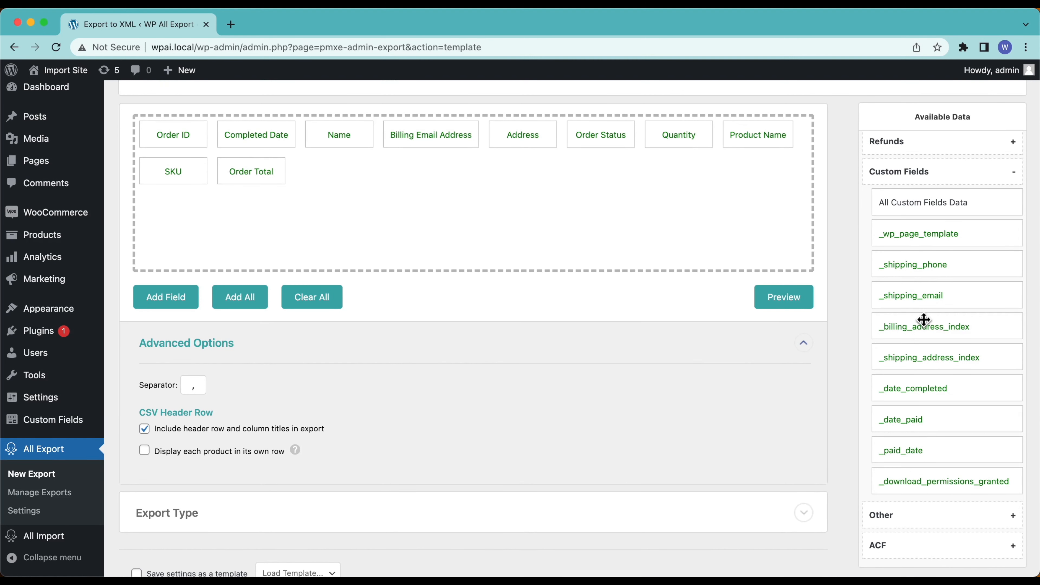
click(927, 180)
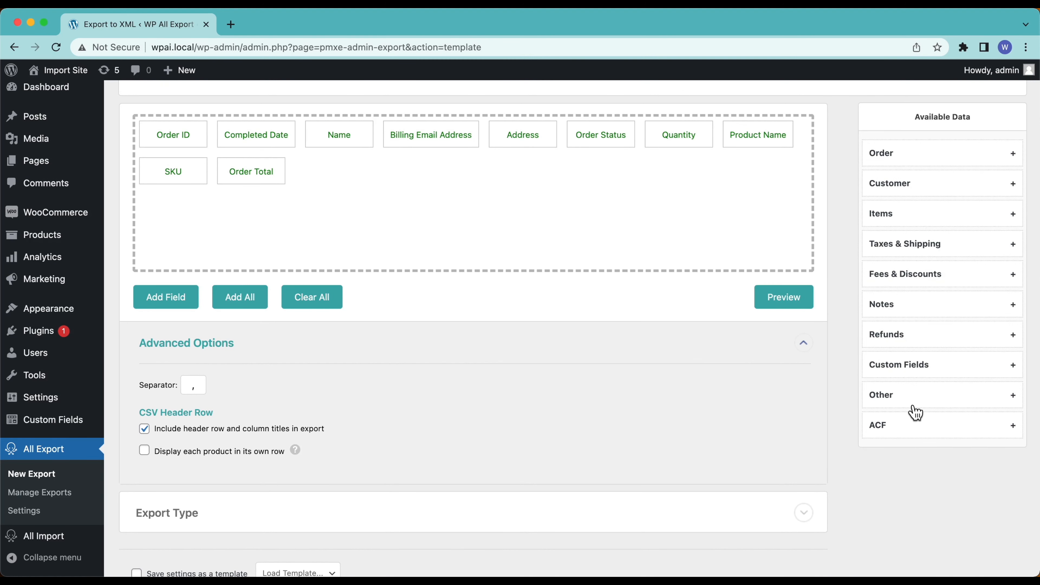
click(907, 408)
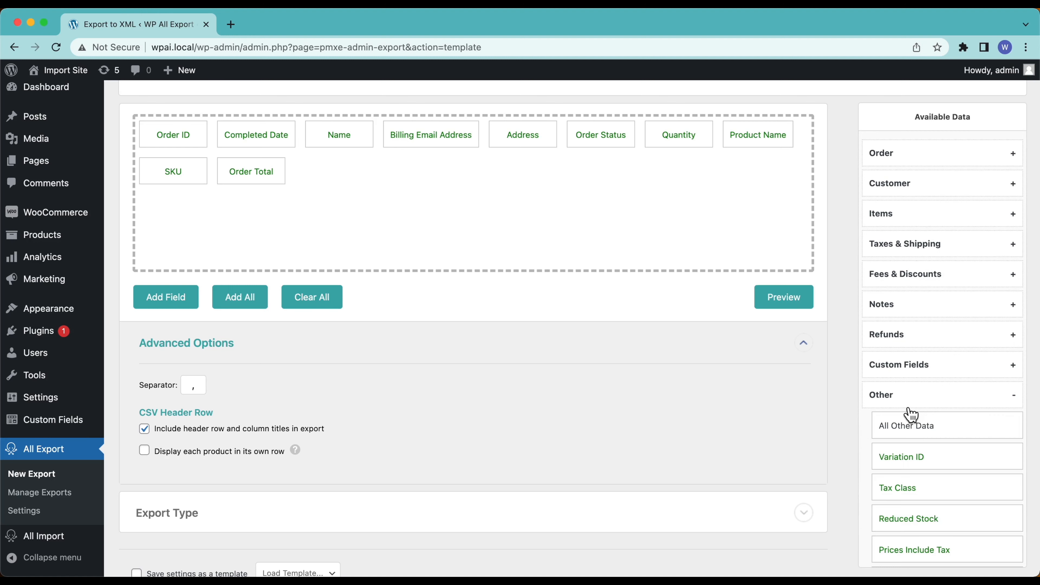
scroll(912, 448, down, 5)
scroll(913, 453, down, 1)
scroll(913, 452, down, 4)
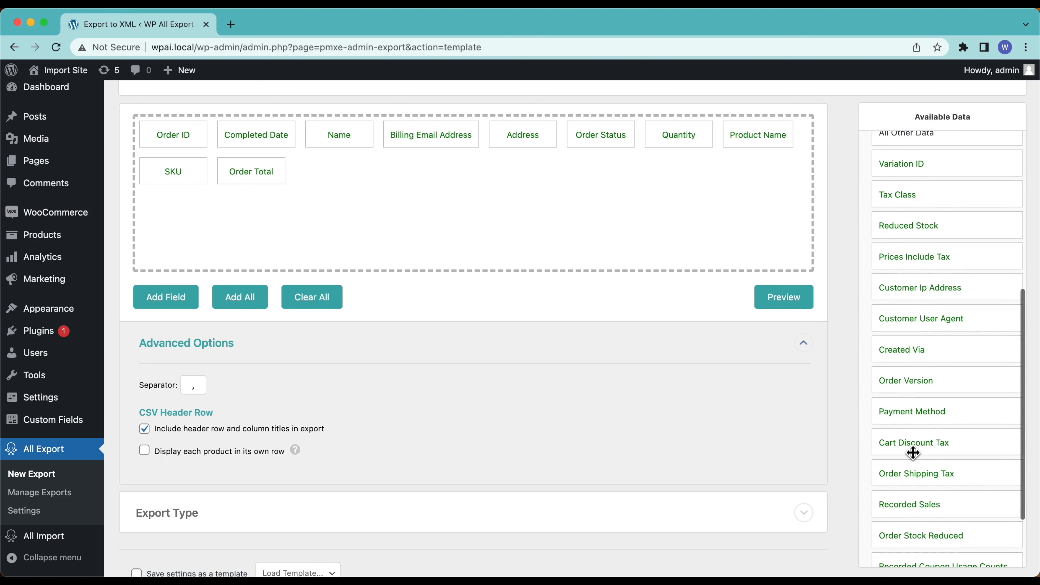
scroll(914, 453, up, 5)
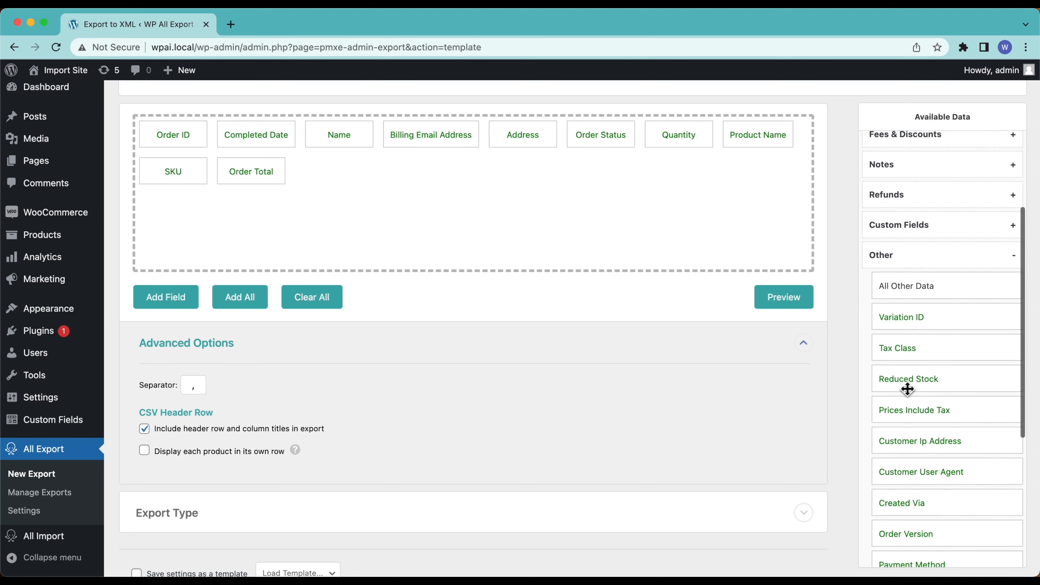
click(930, 261)
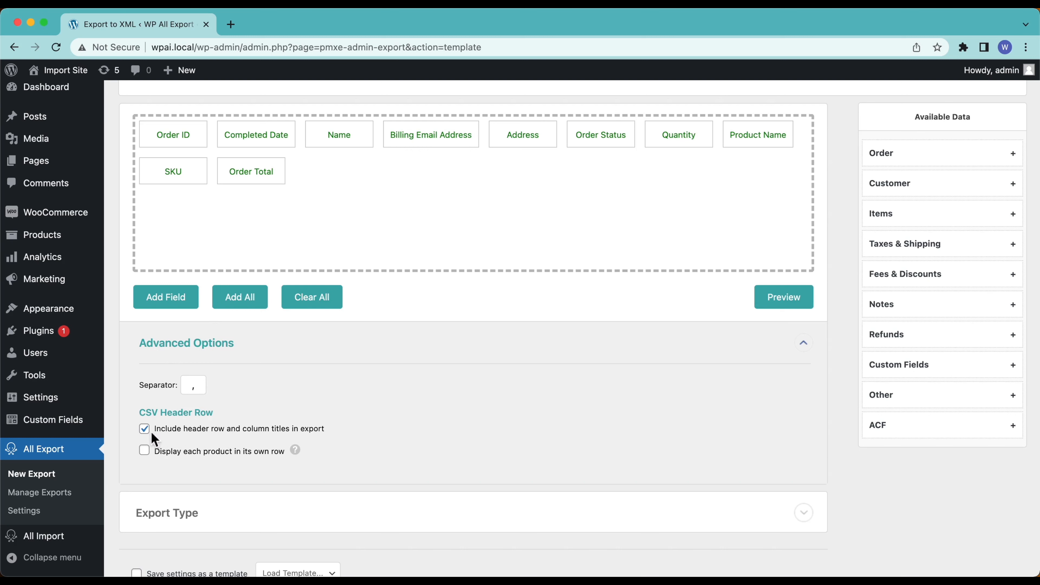
Collapse the advanced options, rename the Completed Date column as Date, and save the field.
click(190, 350)
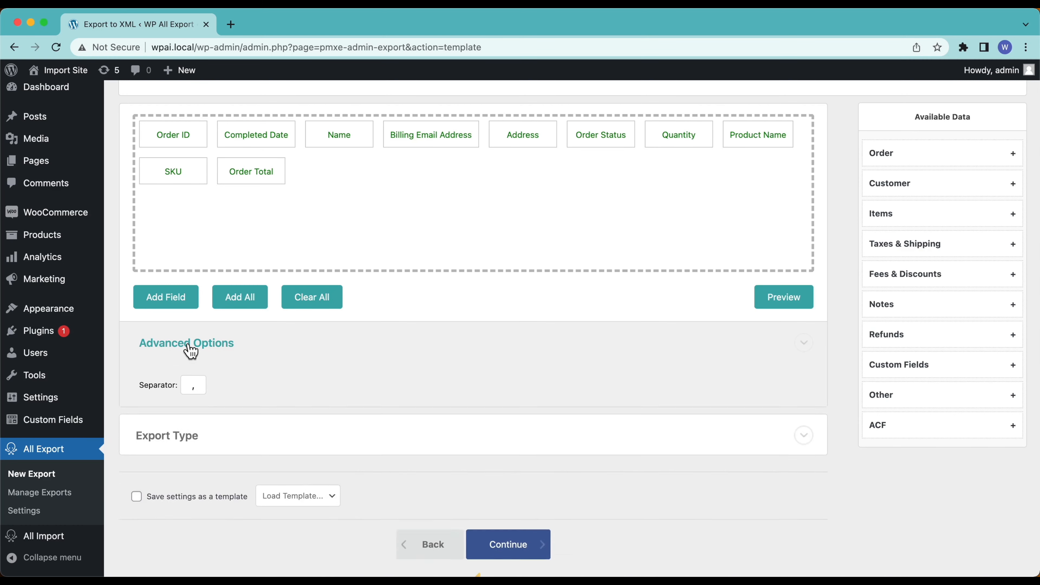
scroll(191, 350, up, 3)
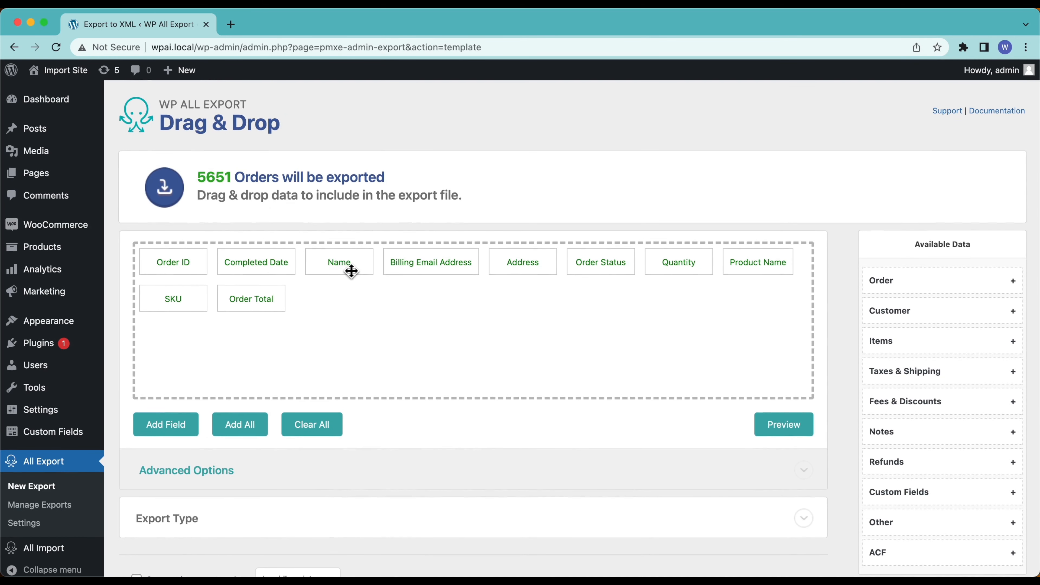
click(273, 262)
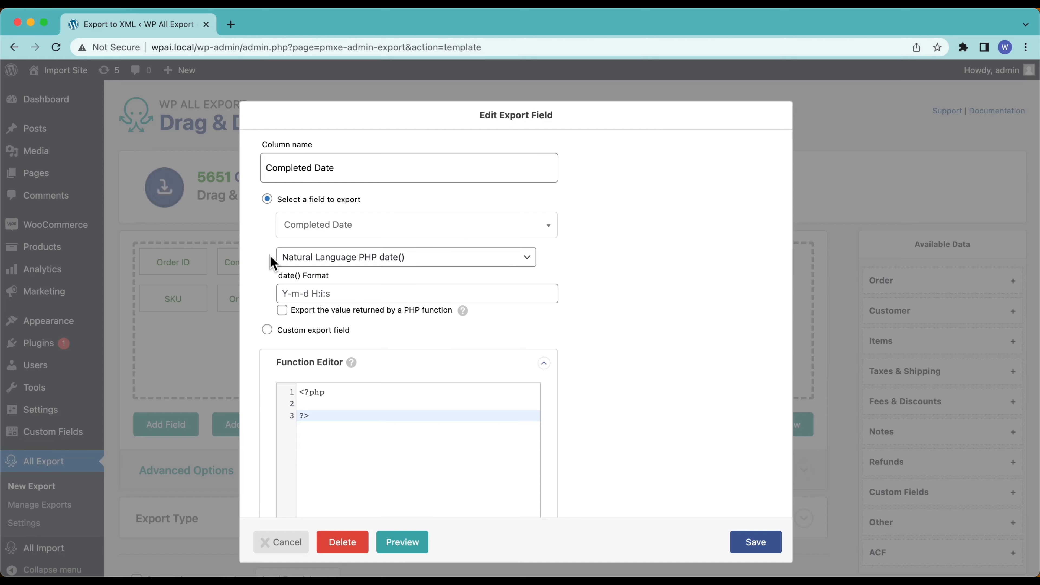
double_click(299, 162)
key(BackSpace)
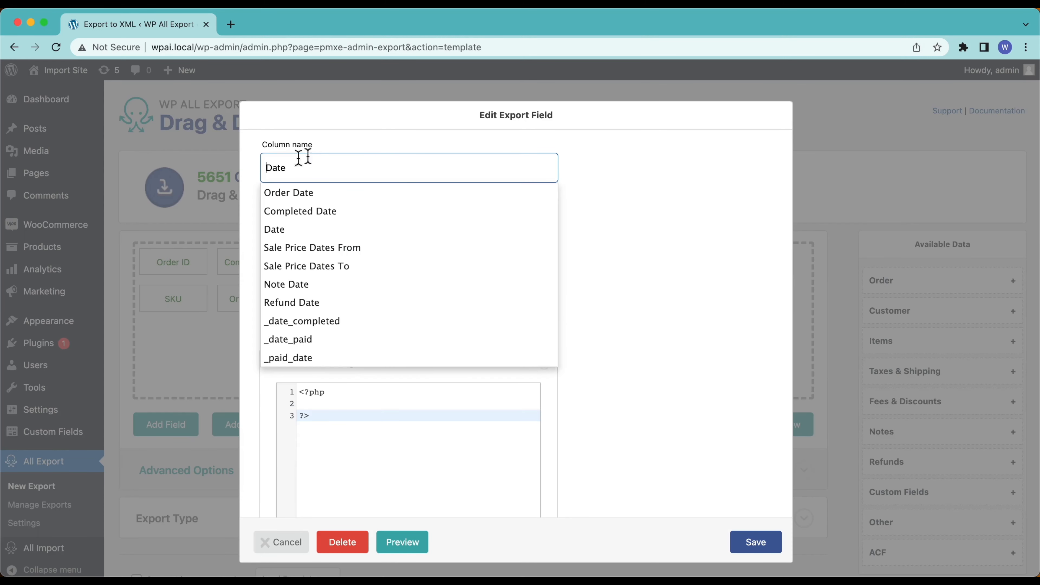
click(773, 548)
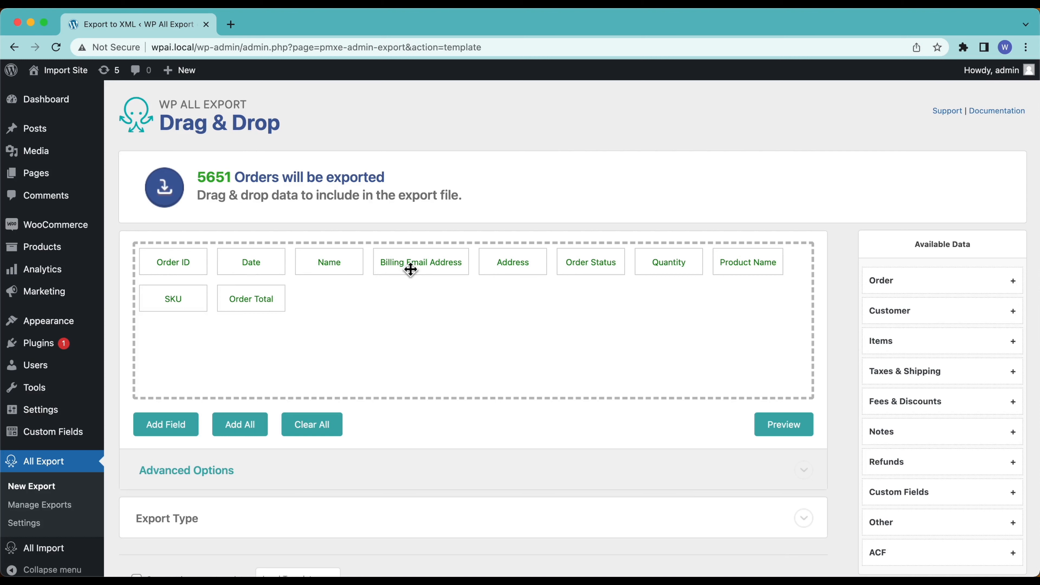
Rename the Billing Email Address column as Email and save the field.
click(441, 262)
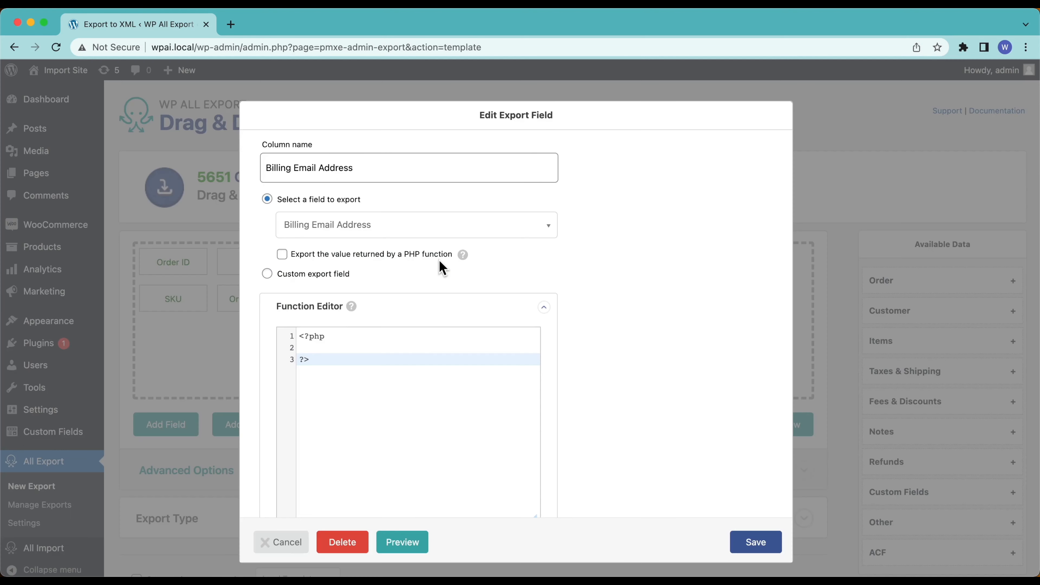
click(298, 168)
key(alt+BackSpace)
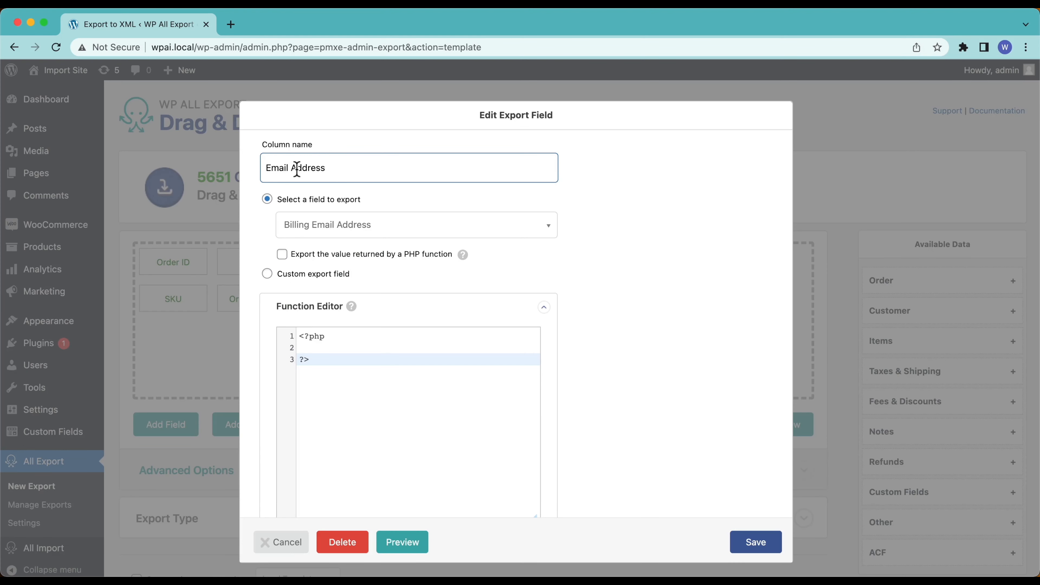
key(shift+alt+Right)
key(BackSpace)
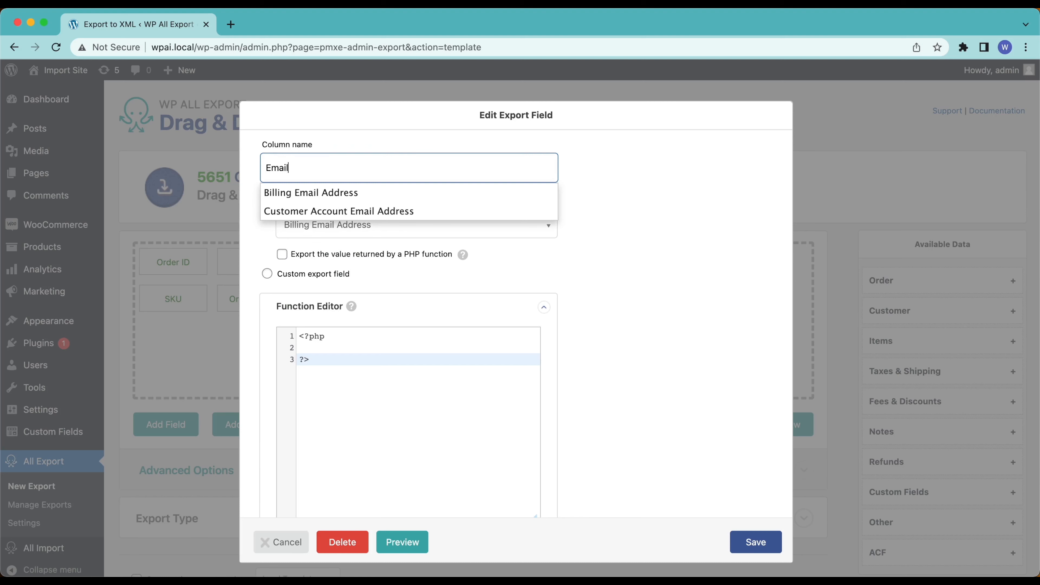
click(754, 545)
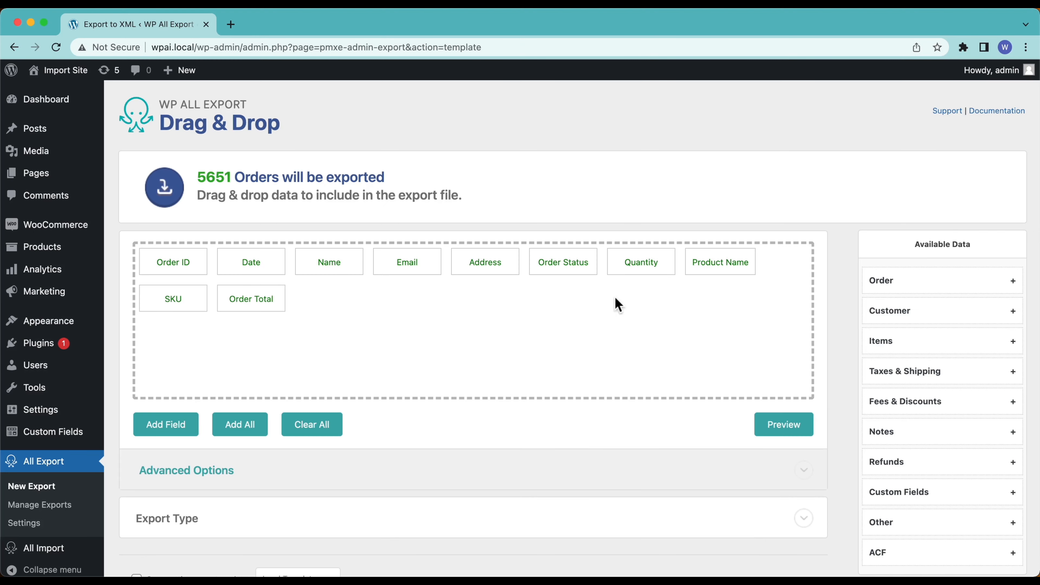
Preview the first 10 orders, examine the format of the Date column, and dismiss the preview.
scroll(652, 305, down, 1)
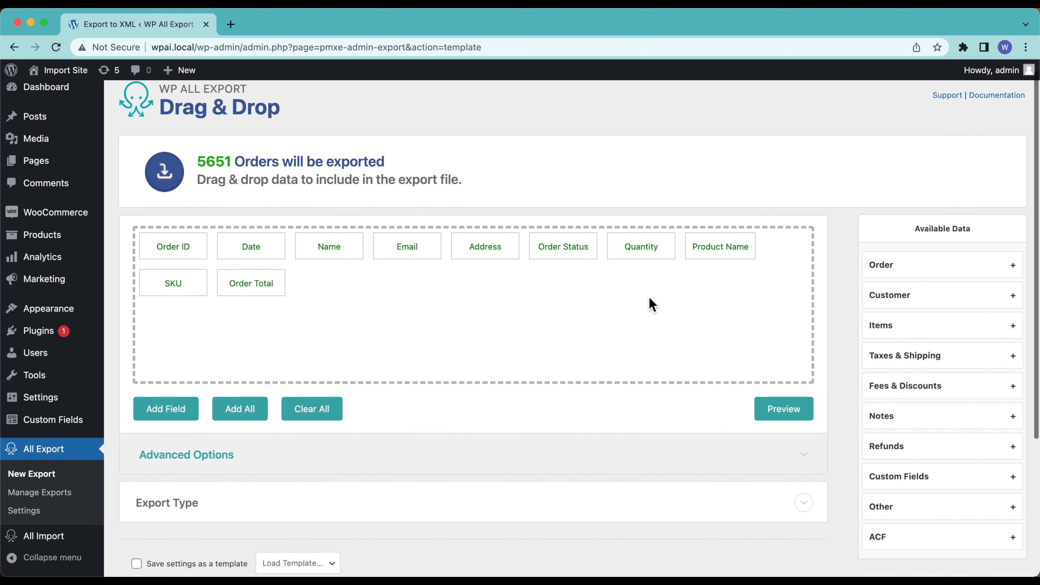
click(781, 413)
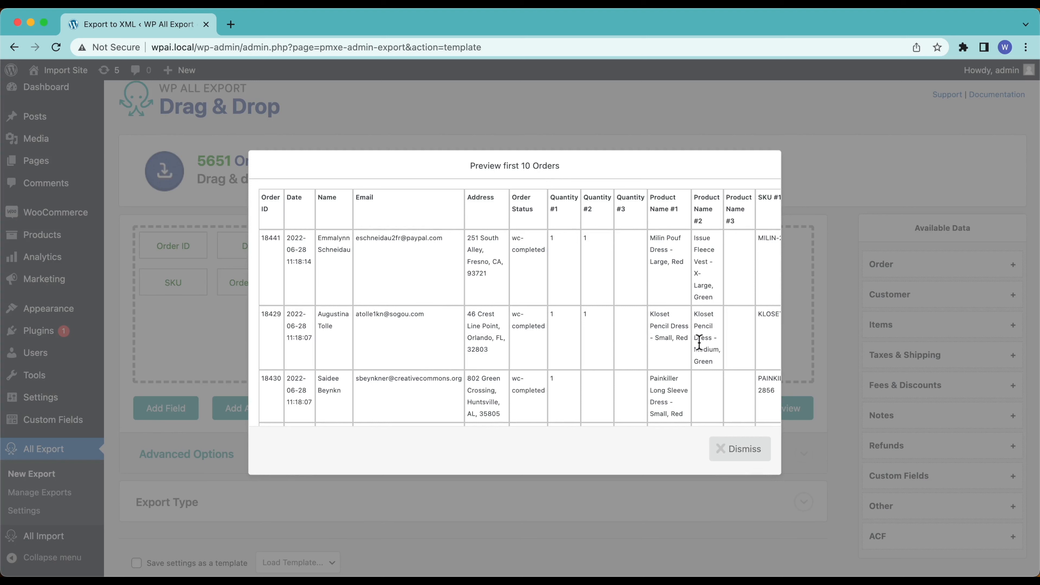
drag(288, 265, 316, 264)
click(748, 453)
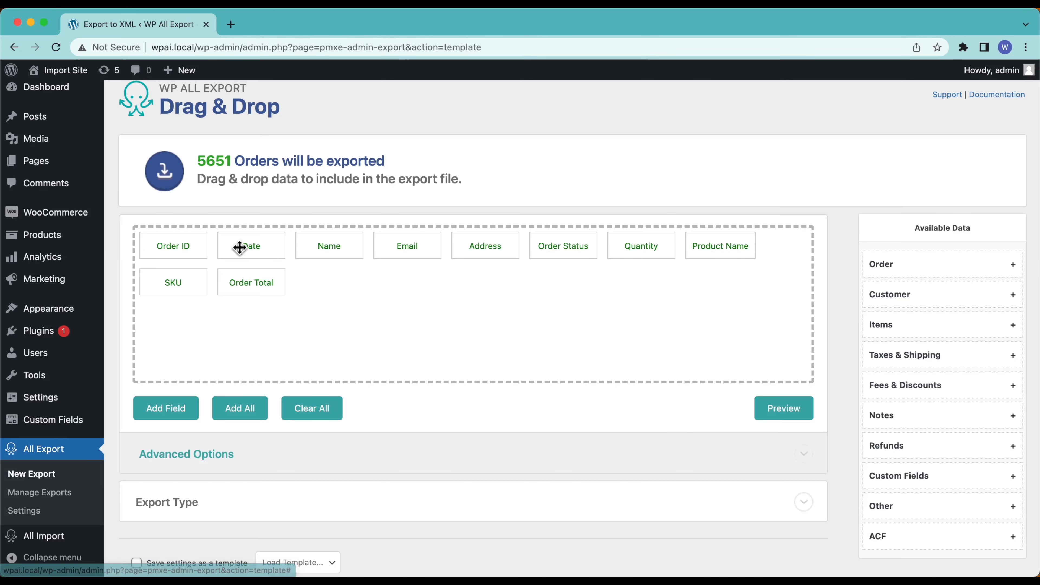
Set the Date column's date() format to m/d/Y and save the field.
click(250, 248)
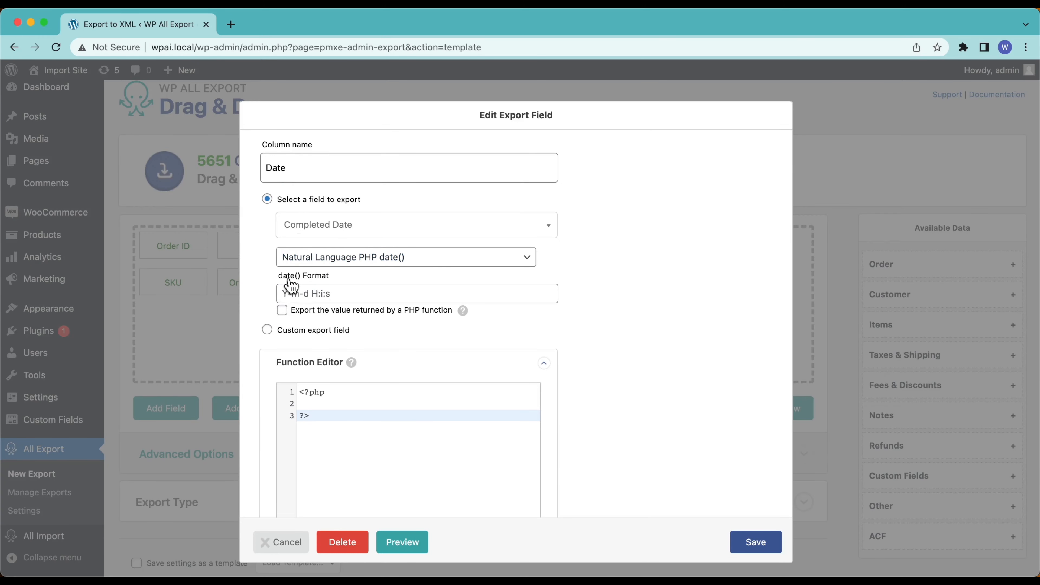
click(355, 294)
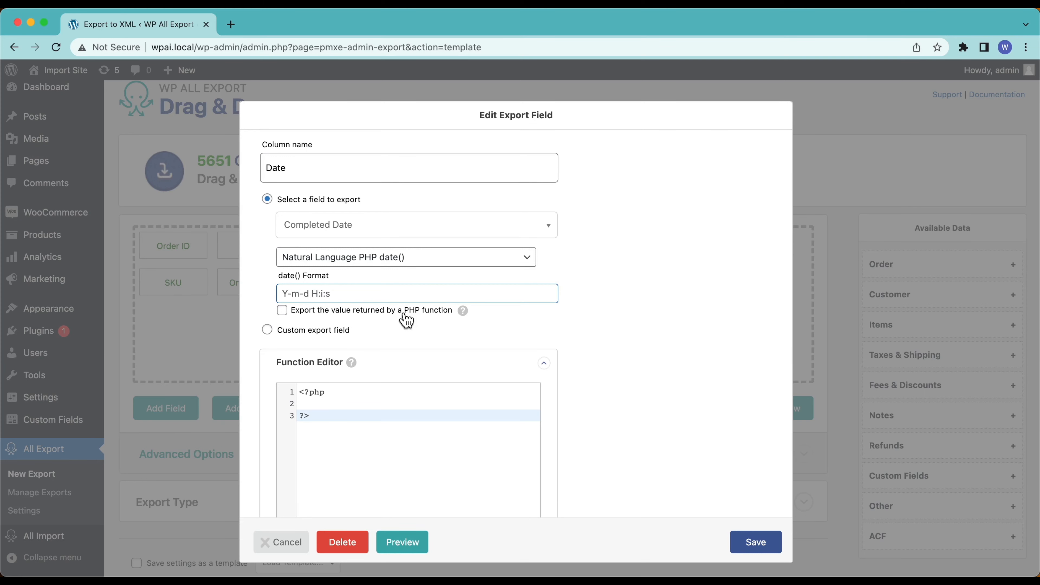
text(m/d/Y)
click(753, 545)
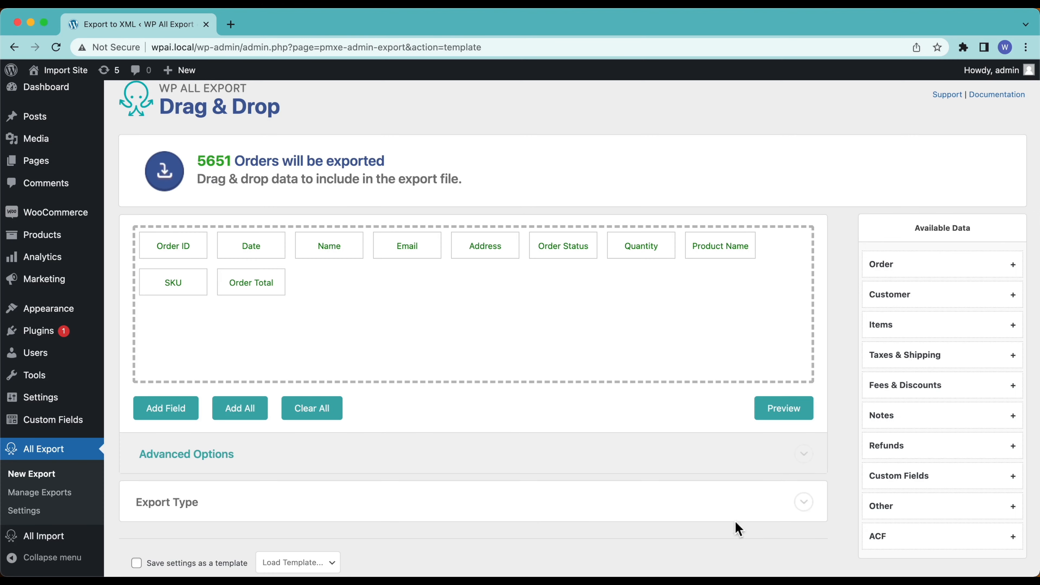
Preview the first 10 orders again, check the dates and remaining columns, and dismiss the preview.
click(789, 411)
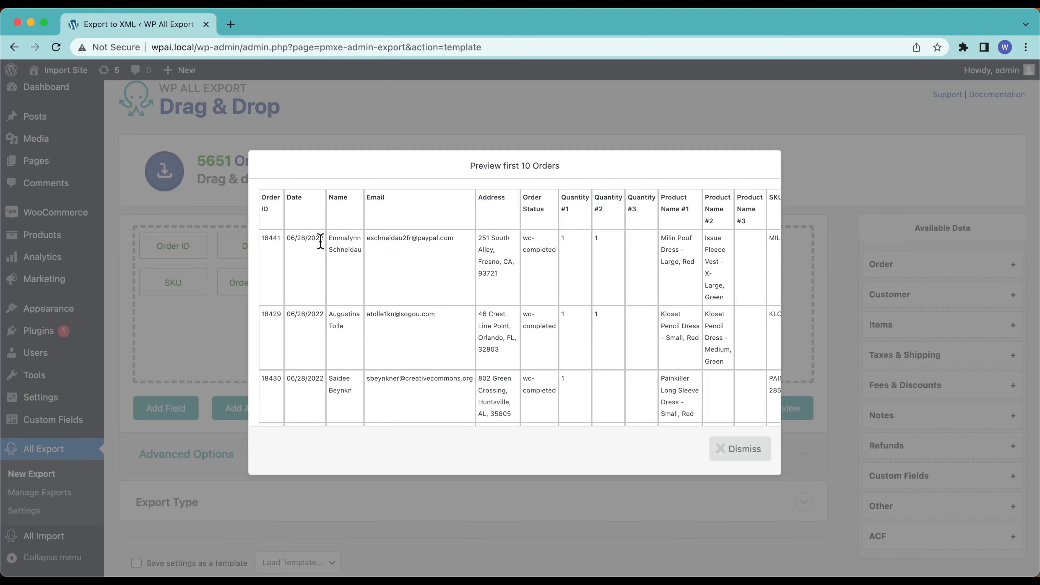
scroll(315, 334, right, 5)
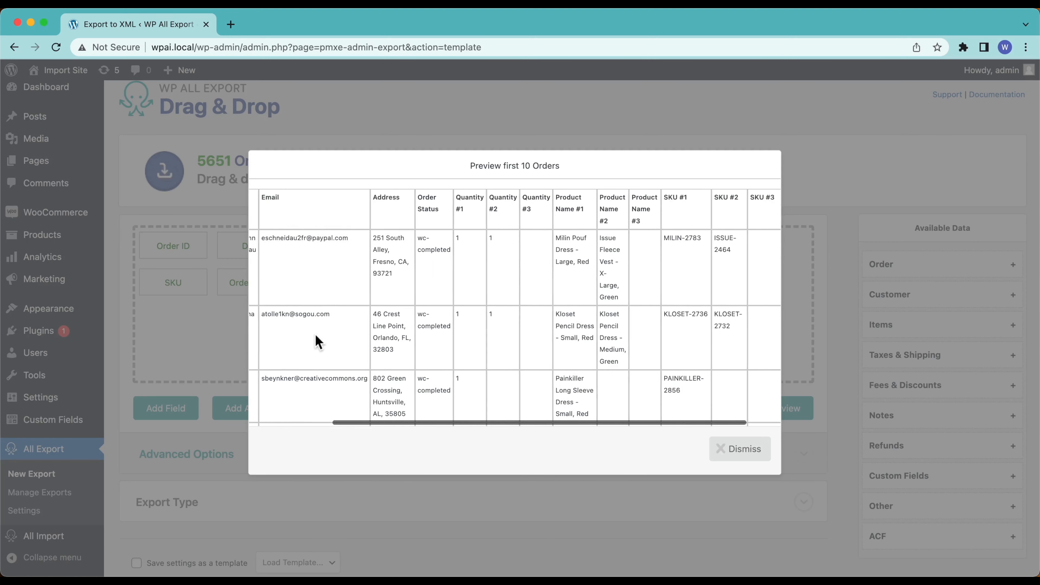
click(748, 457)
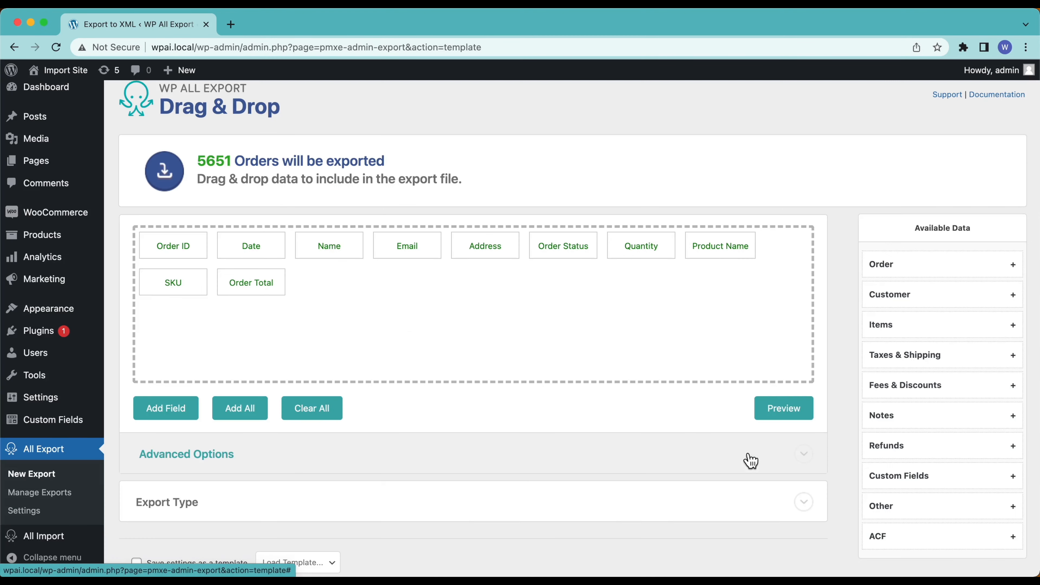
Expand the export type settings, examine the spreadsheet file formats, and switch the export type to Feed.
scroll(498, 449, down, 5)
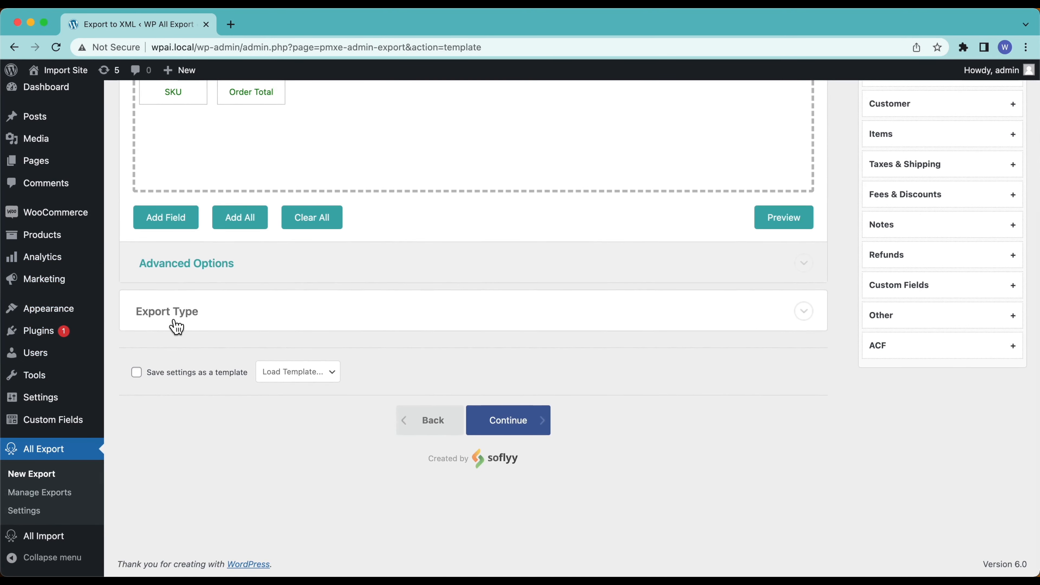
click(175, 324)
scroll(176, 325, down, 3)
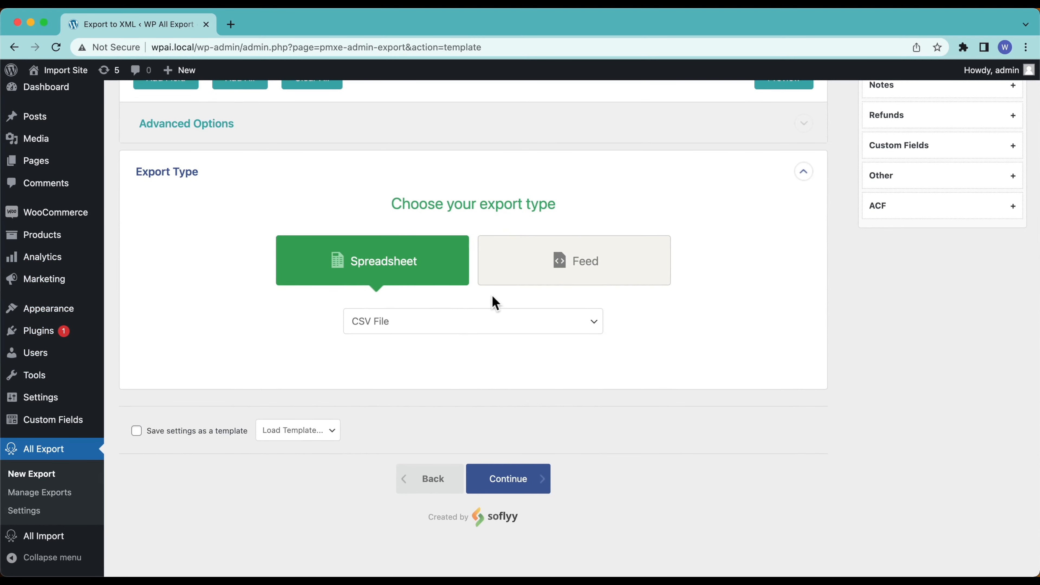
click(537, 335)
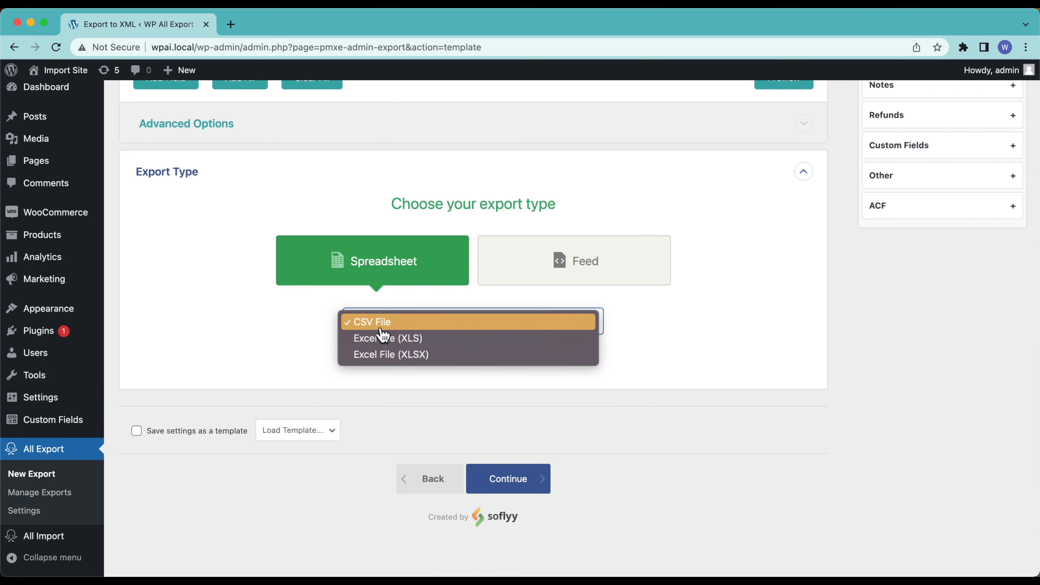
click(269, 354)
click(557, 280)
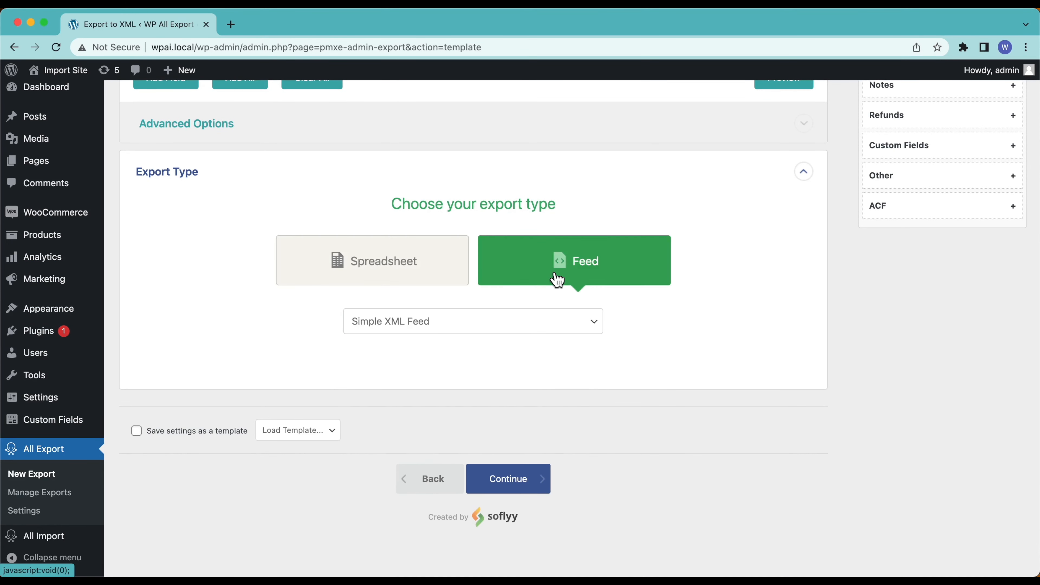
Switch the export type back to Spreadsheet as a CSV file and continue to the export settings.
click(353, 280)
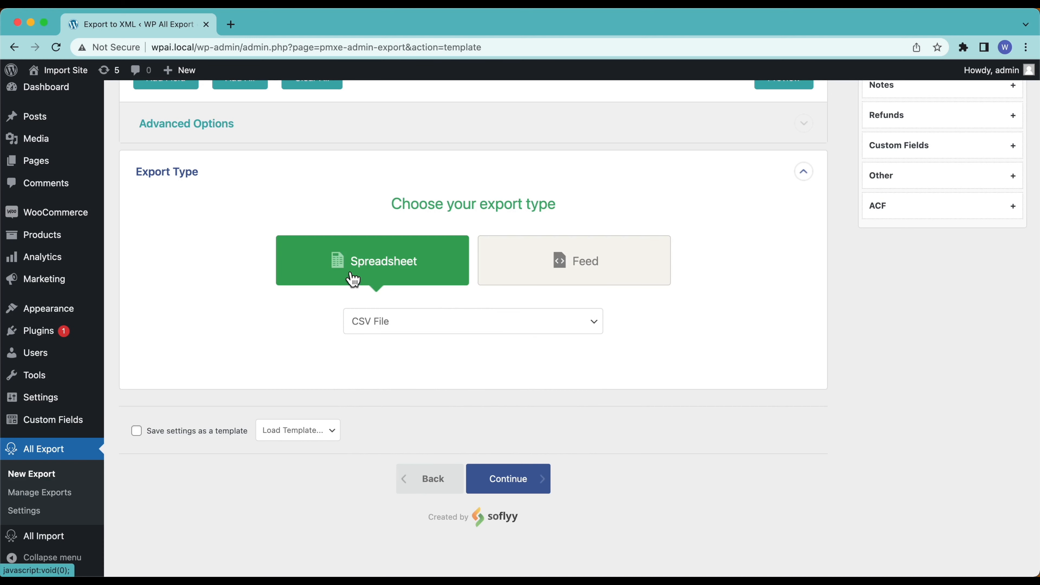
click(489, 492)
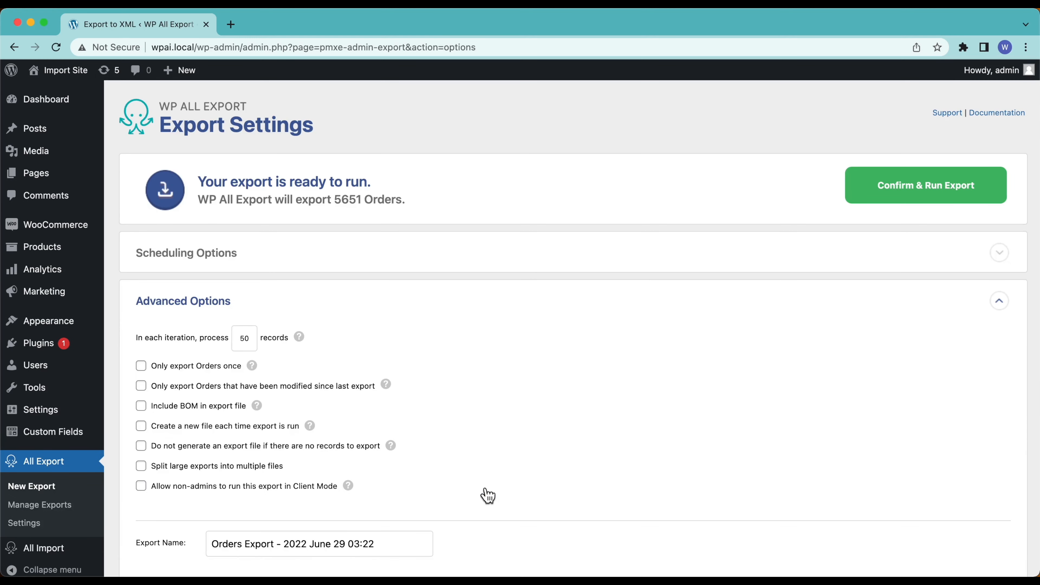
Review the advanced and scheduling options, leave the export on Do Not Schedule, and confirm and run it.
scroll(488, 496, down, 3)
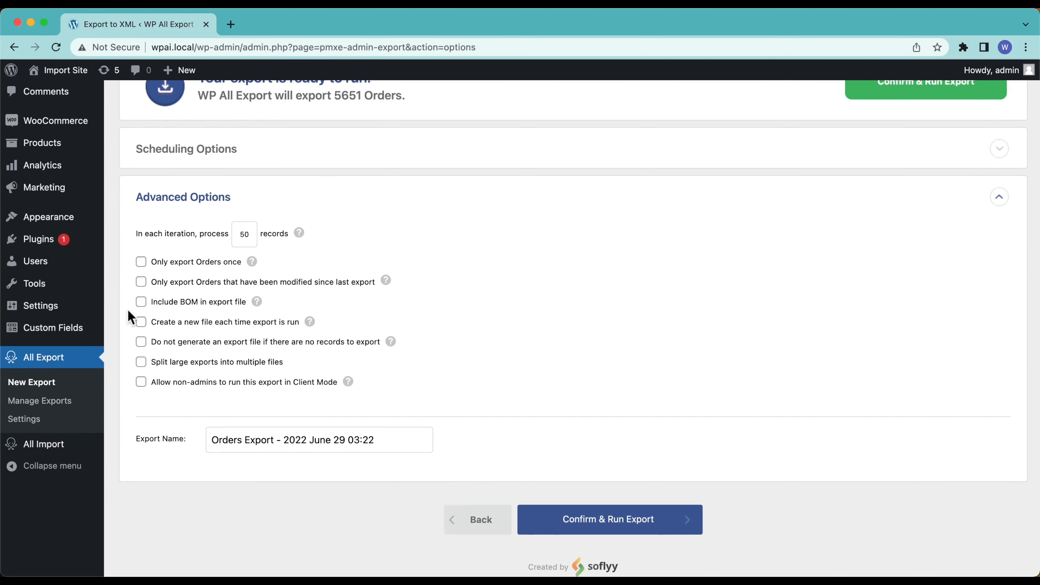
scroll(274, 296, up, 1)
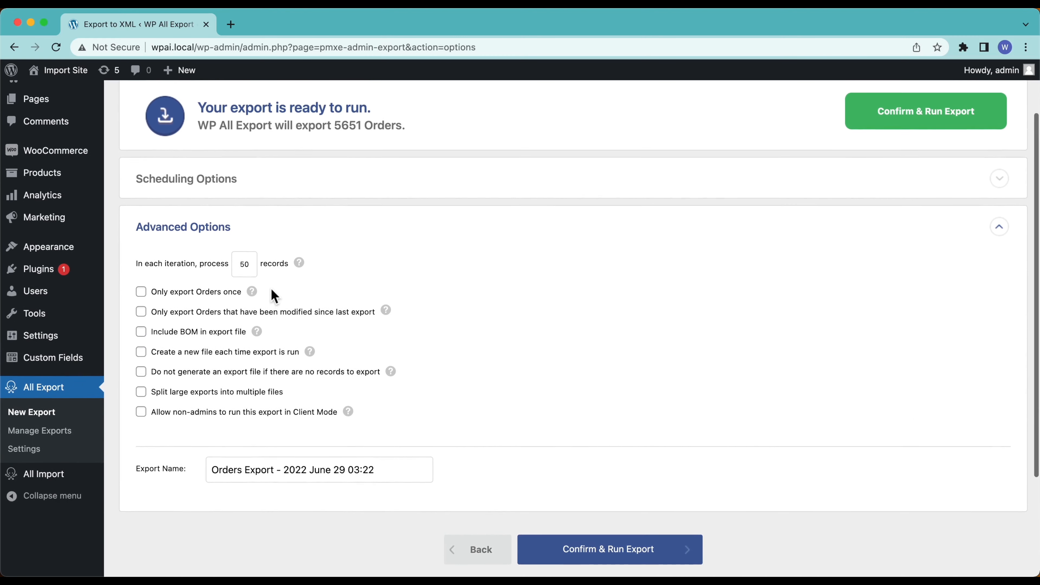
click(229, 184)
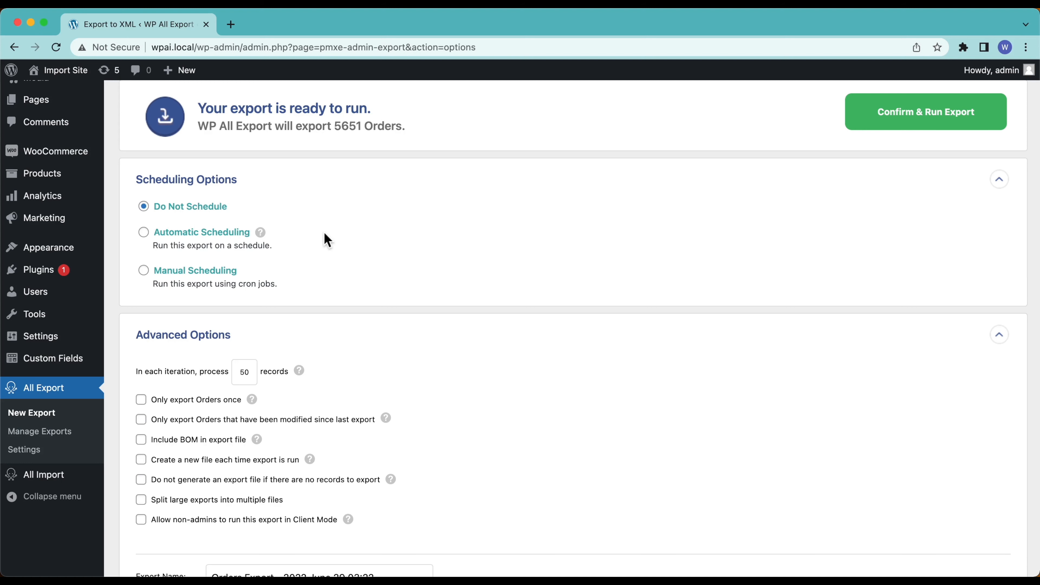
scroll(324, 233, down, 1)
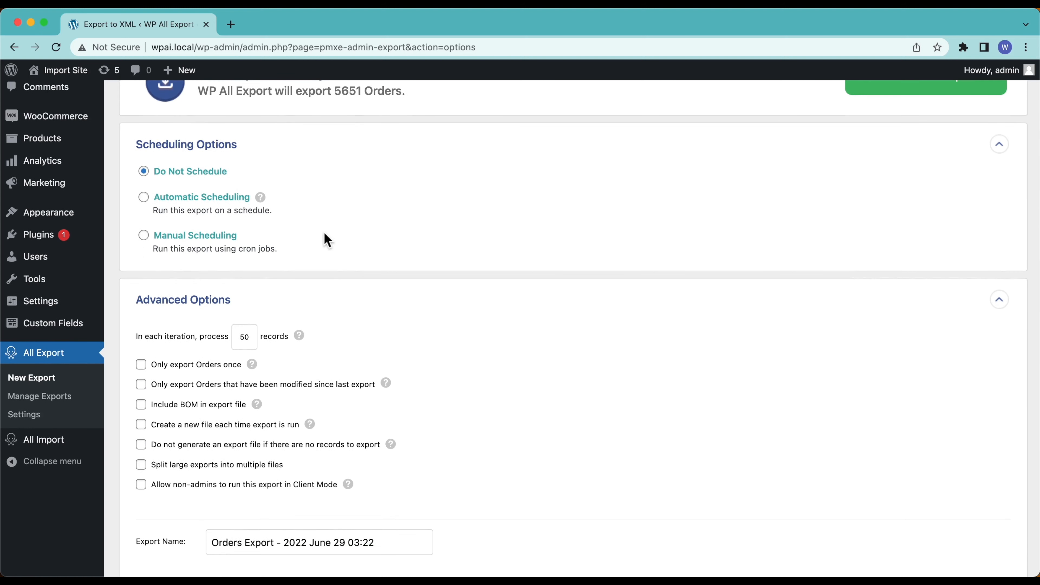
scroll(325, 233, down, 1)
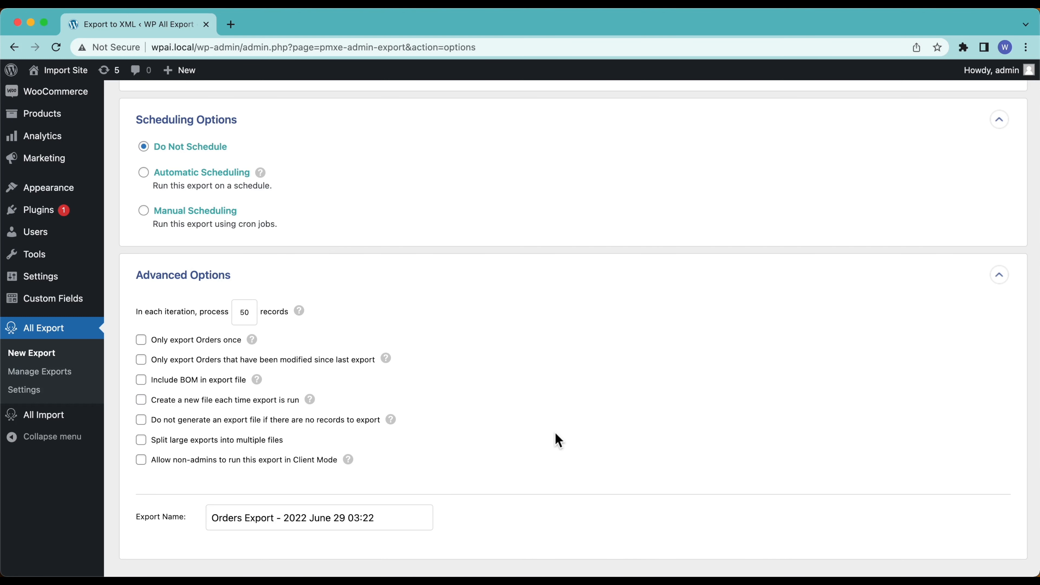
scroll(558, 439, down, 3)
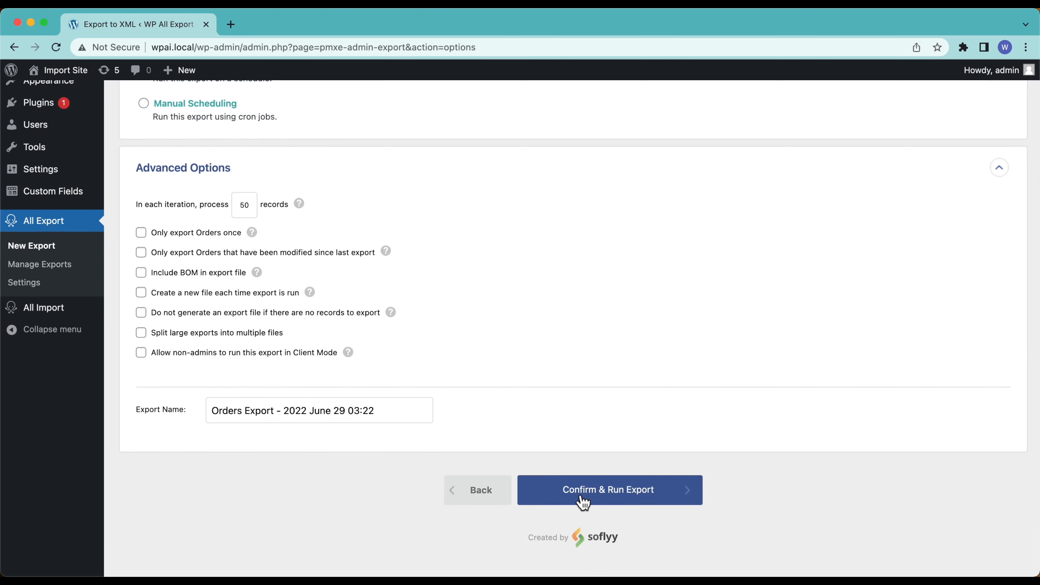
click(582, 506)
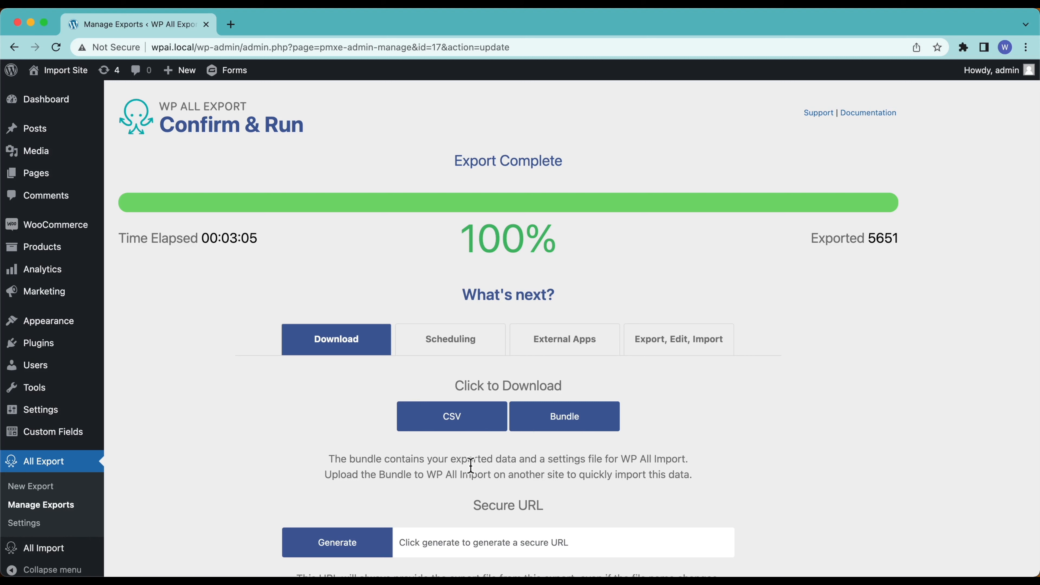
Read the description of what the download bundle contains and how WP All Import uses it.
drag(468, 459, 606, 468)
click(606, 468)
drag(620, 462, 688, 467)
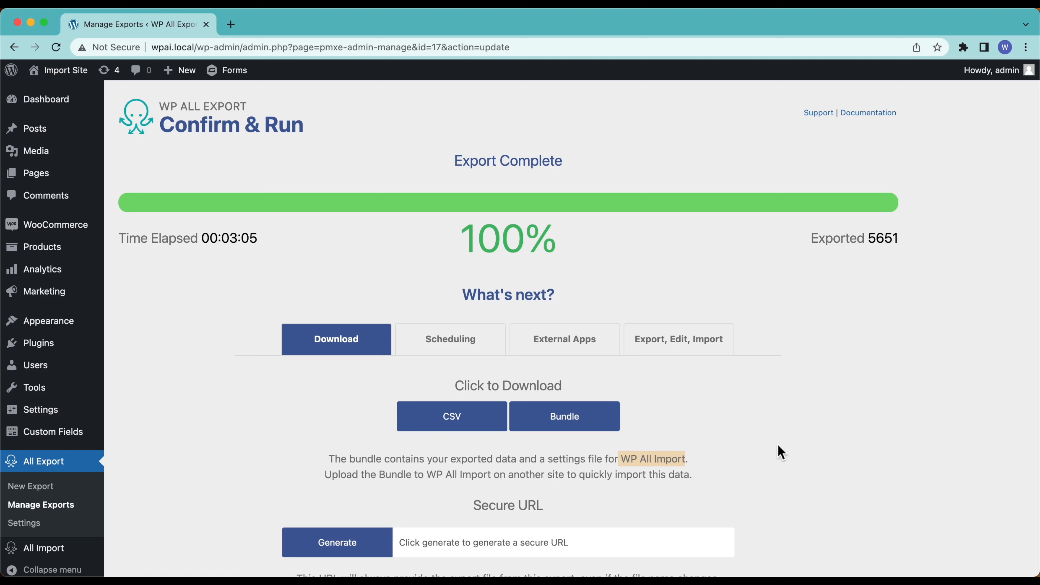
click(622, 476)
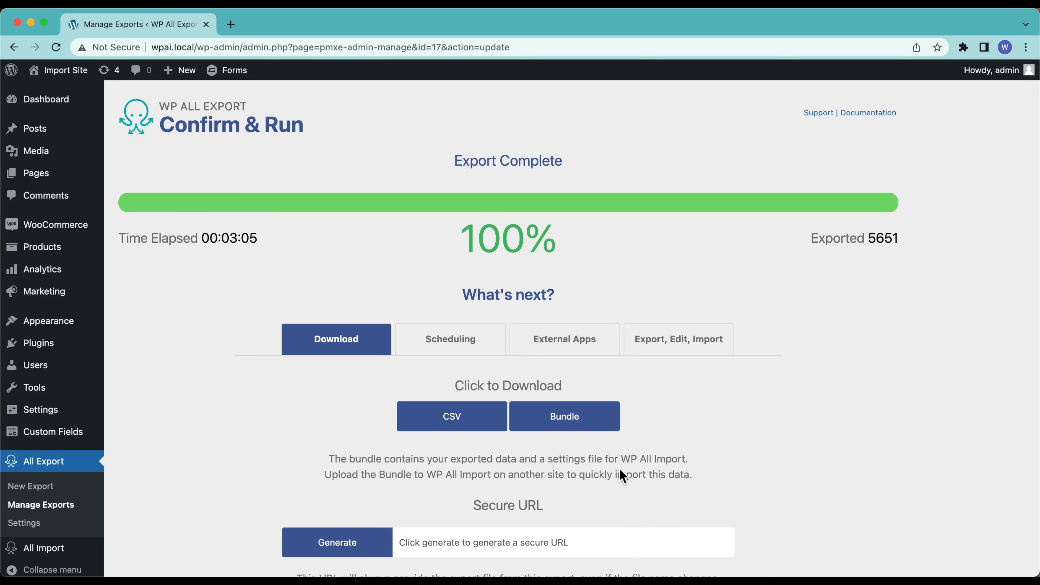
Generate a secure URL for the export file and examine the full address.
scroll(622, 475, down, 2)
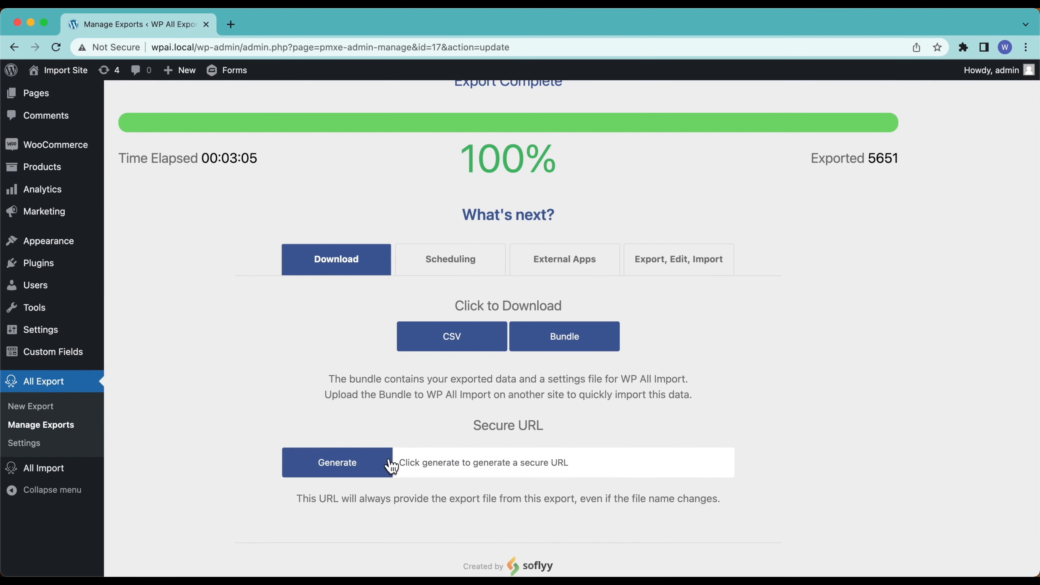
click(306, 476)
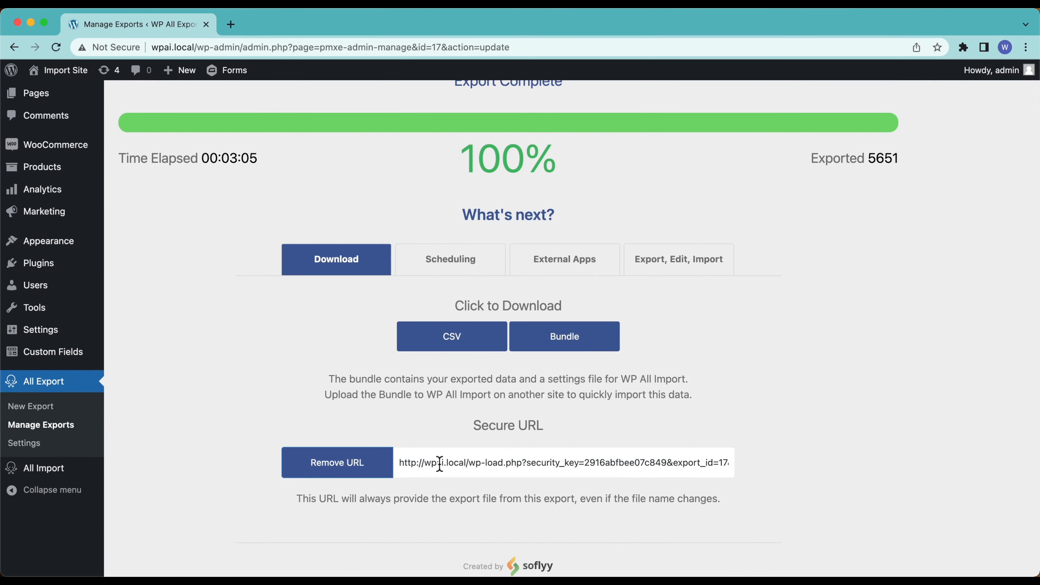
drag(439, 464, 666, 467)
click(667, 467)
scroll(666, 467, right, 2)
scroll(666, 467, left, 3)
scroll(666, 467, right, 3)
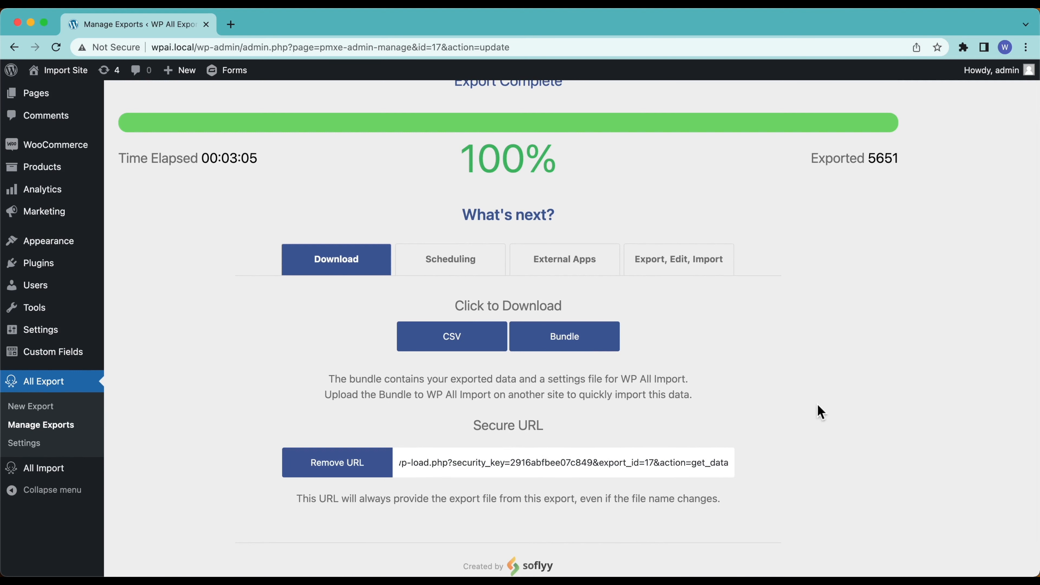
Remove the secure URL generated for the export file.
scroll(818, 404, up, 1)
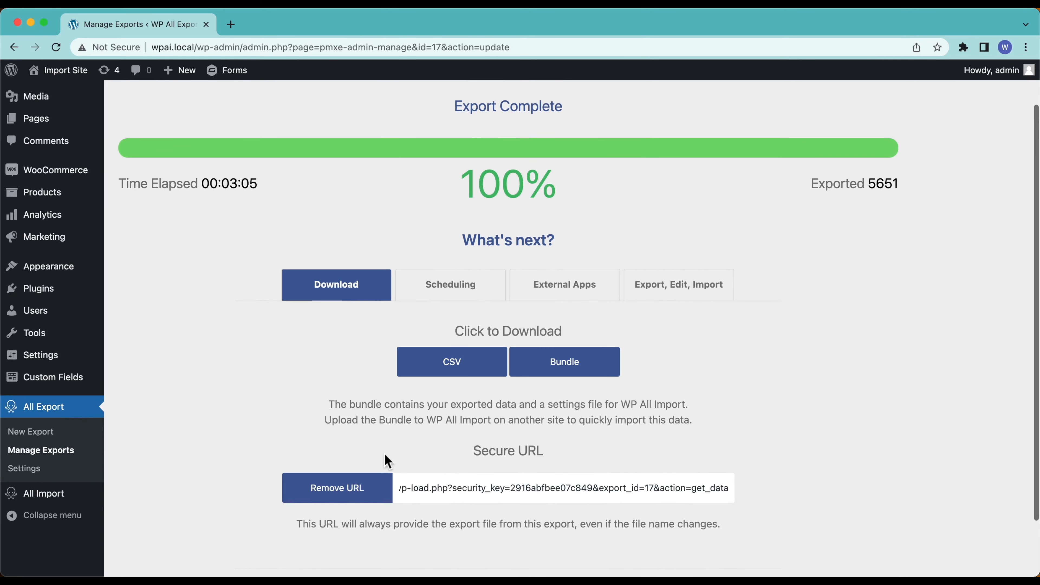
click(348, 492)
Download the completed orders export as a CSV file and open it in the spreadsheet application.
scroll(346, 491, up, 2)
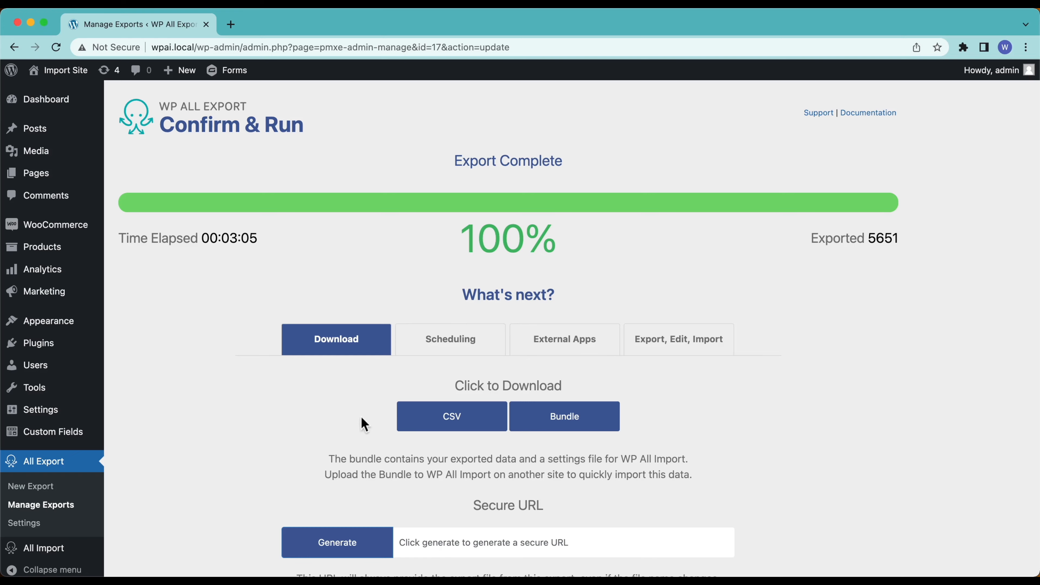
click(414, 426)
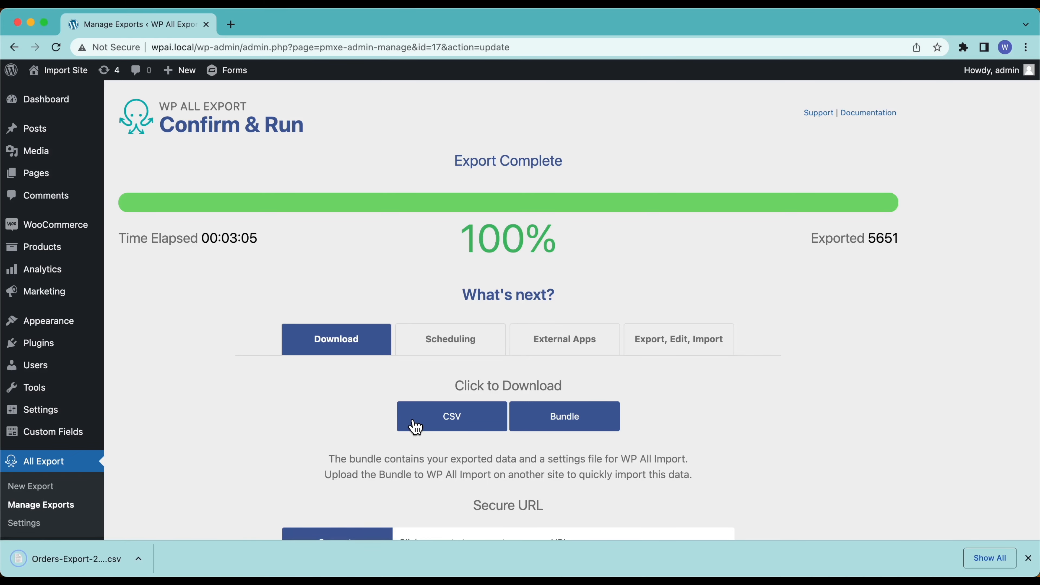
click(60, 557)
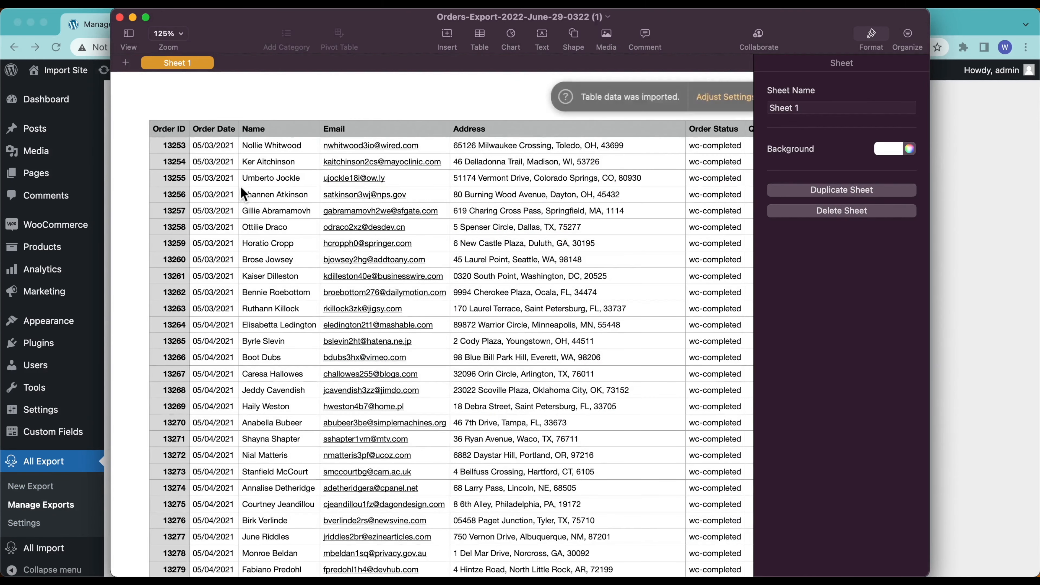
Examine the exported order rows and all columns from Order ID to Order Total, and close the spreadsheet.
scroll(227, 294, down, 20)
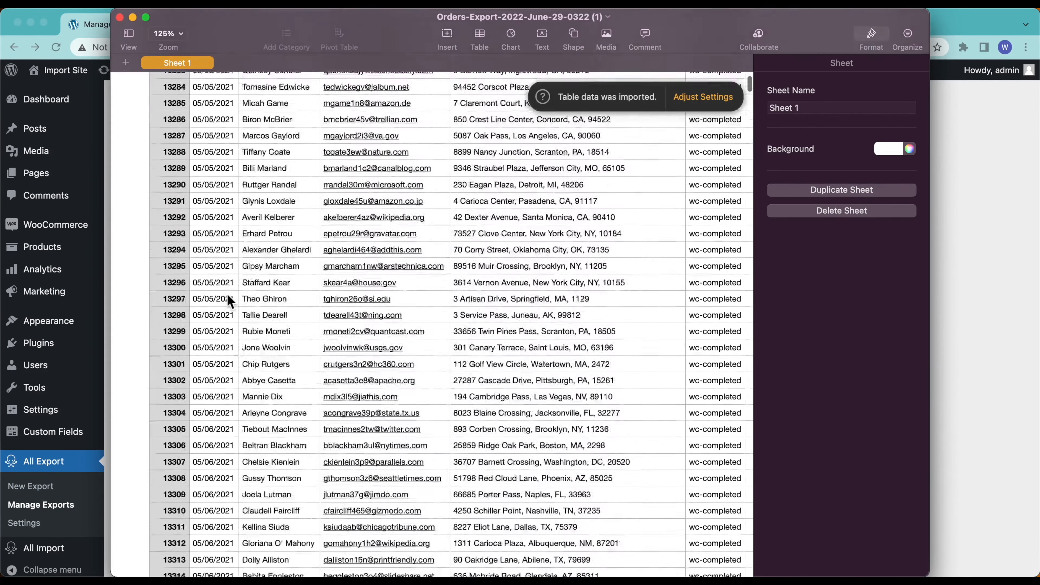
scroll(227, 294, up, 20)
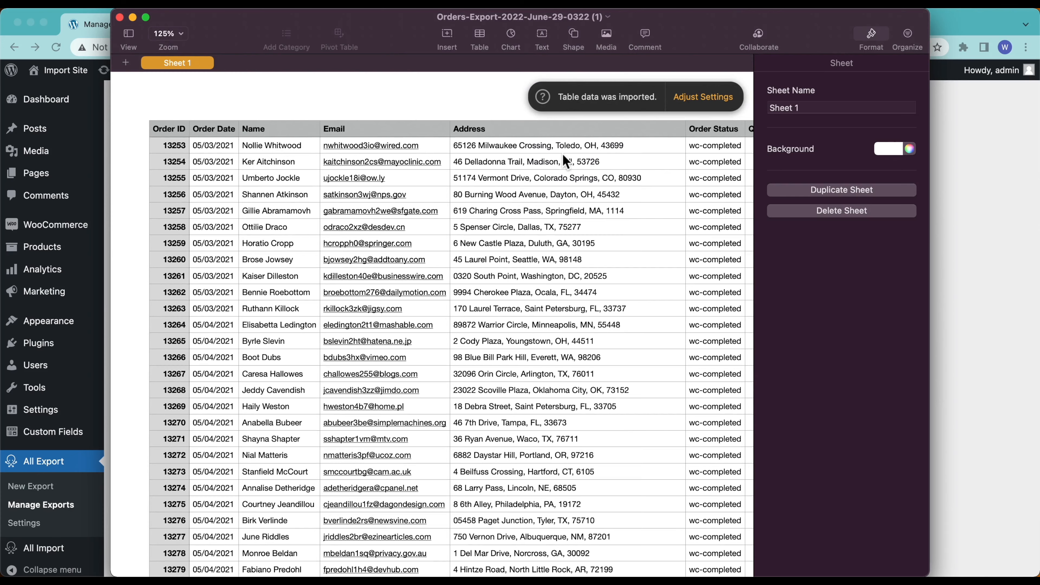
scroll(430, 151, right, 3)
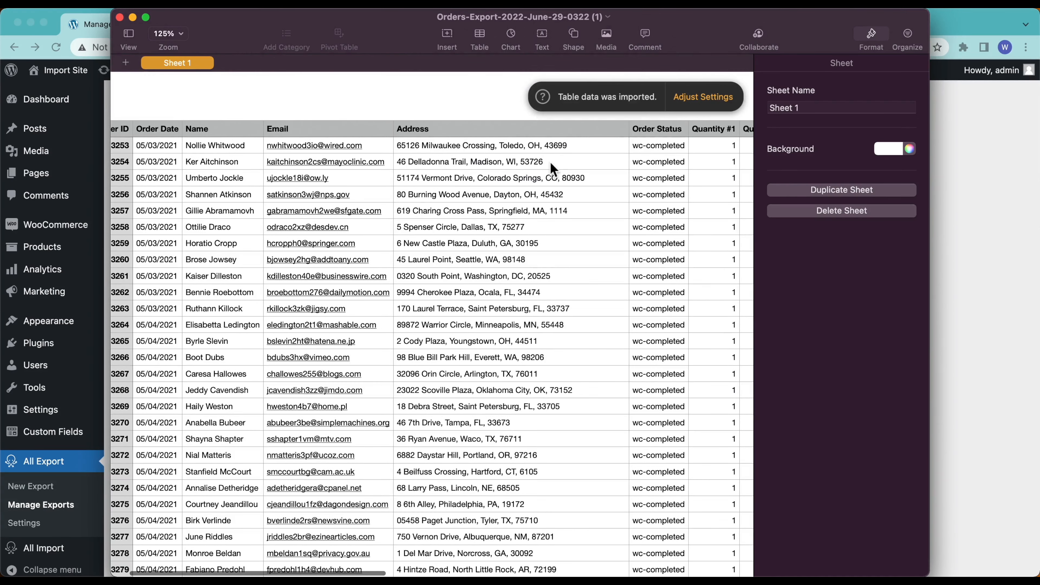
scroll(575, 185, right, 6)
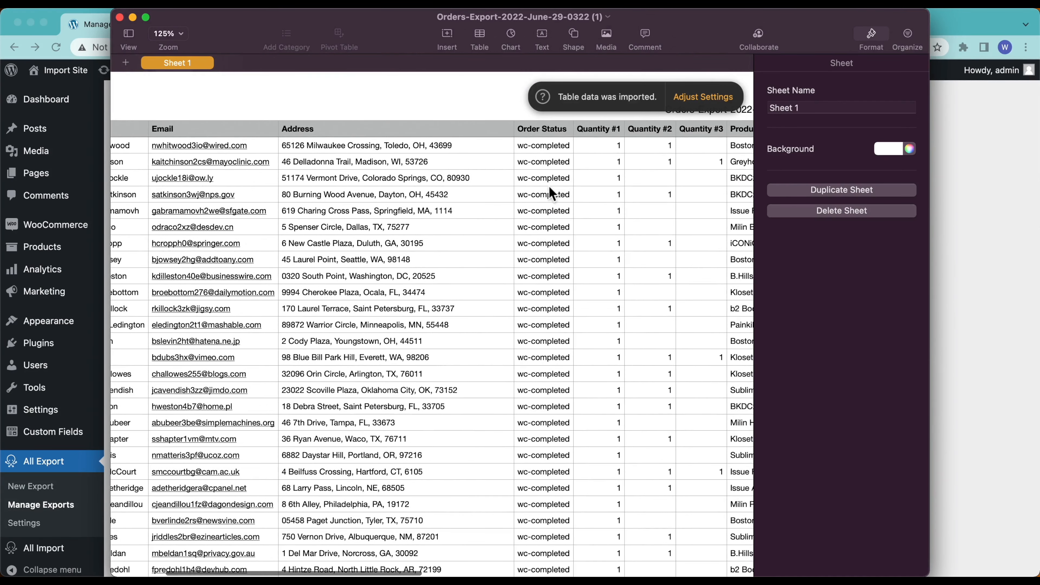
scroll(547, 187, right, 15)
scroll(548, 189, right, 6)
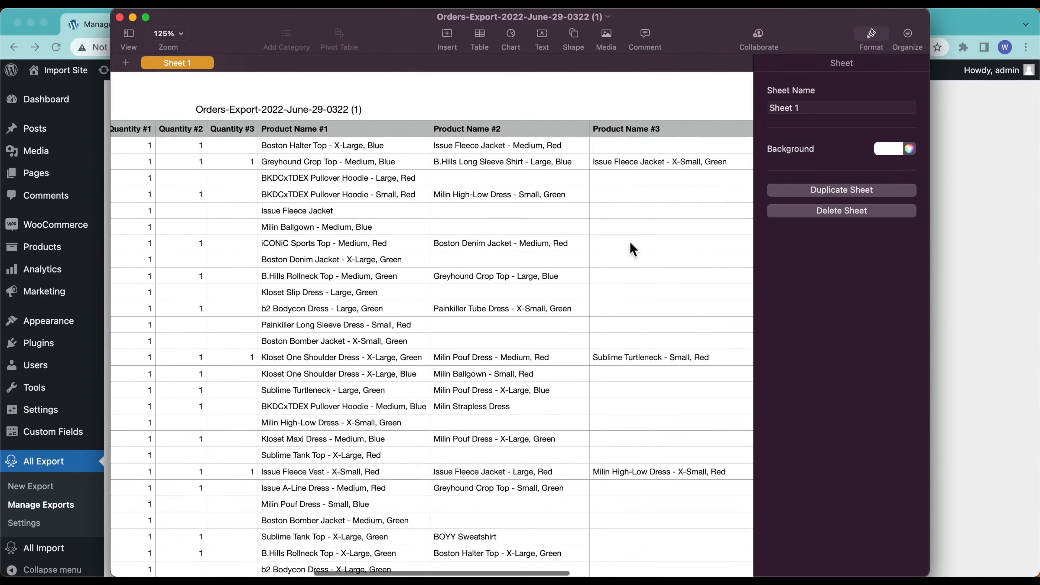
scroll(630, 246, right, 15)
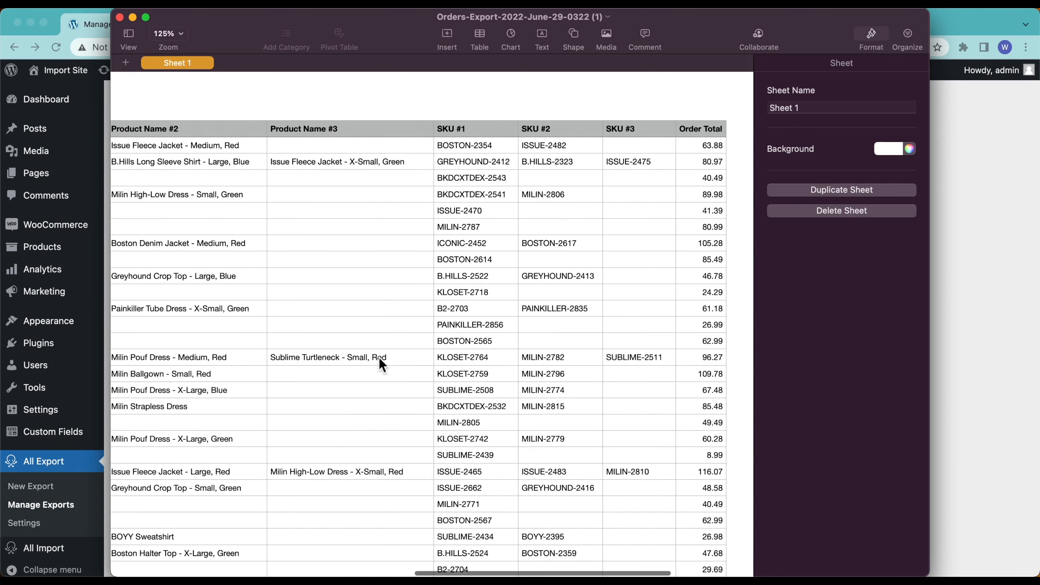
scroll(314, 358, left, 20)
scroll(314, 362, right, 20)
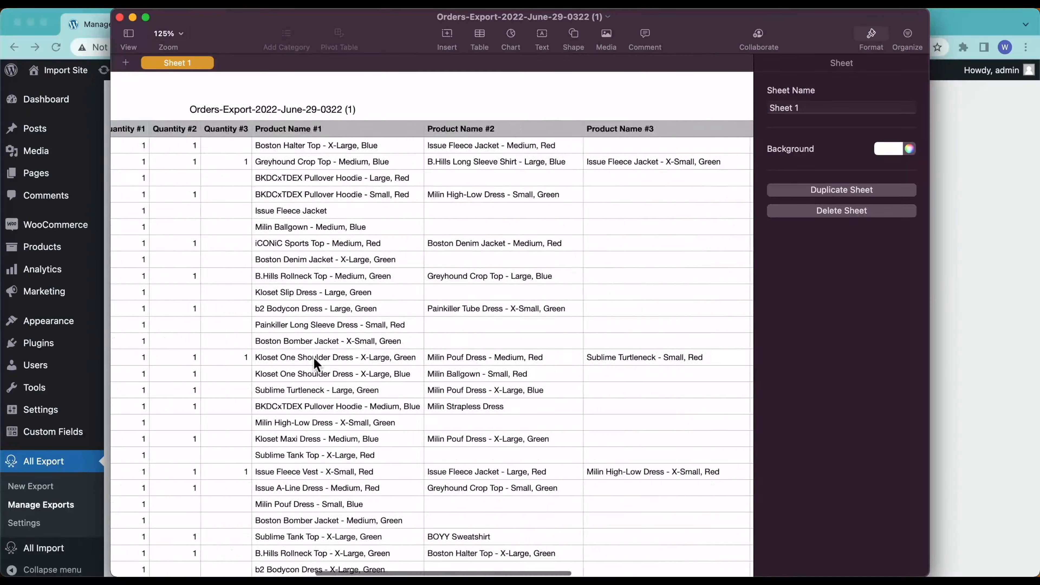
scroll(314, 359, left, 20)
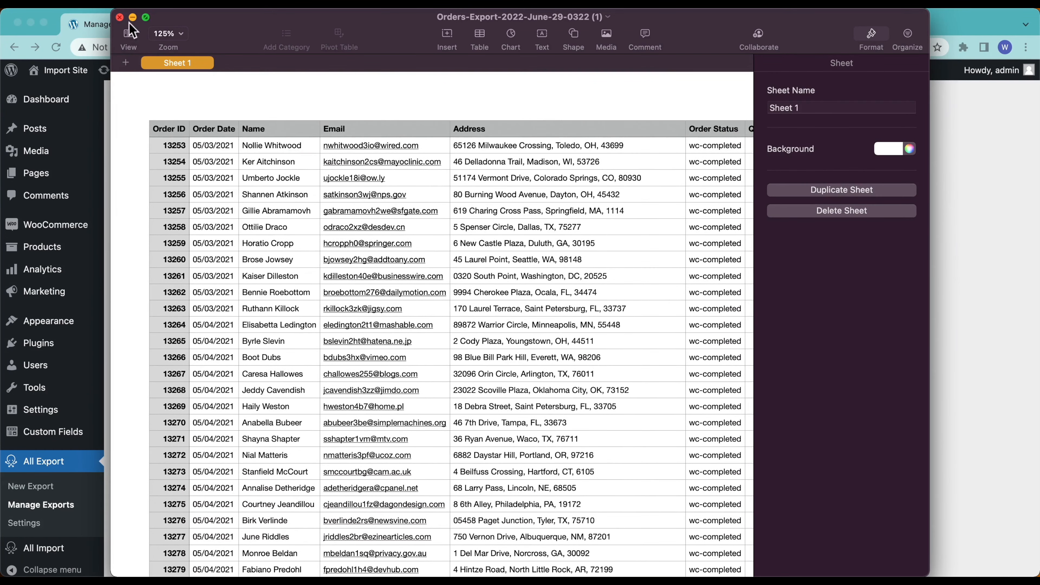
click(120, 17)
click(189, 401)
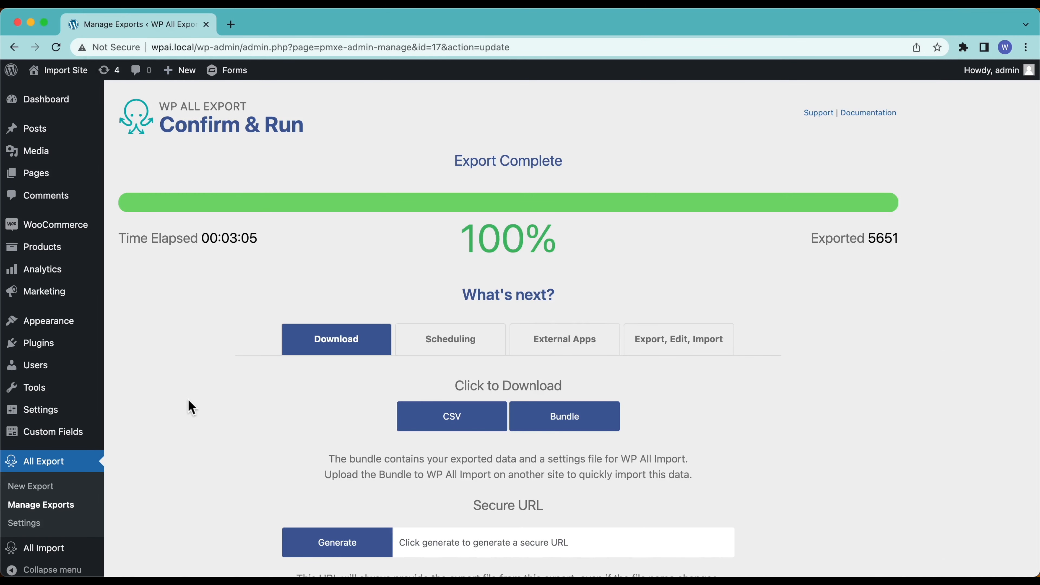